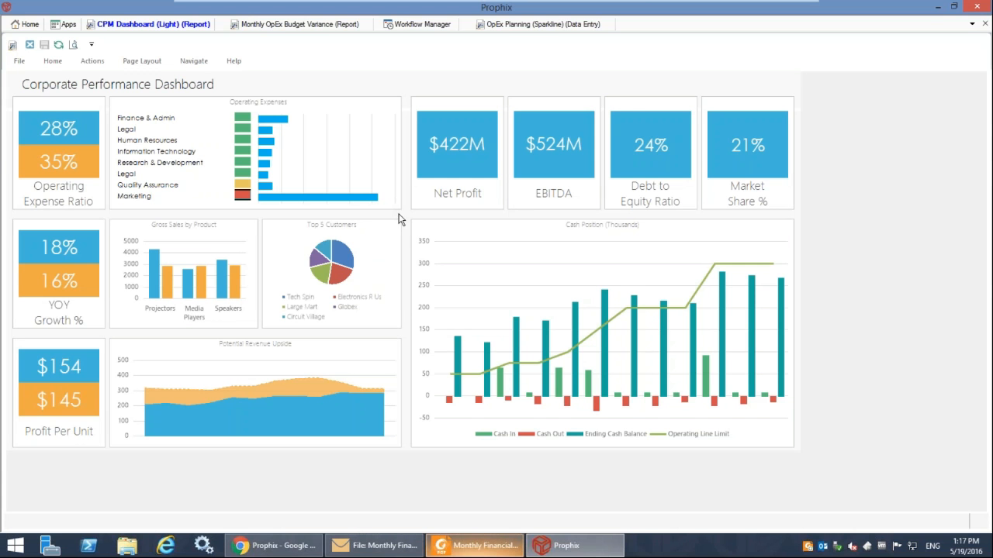
Open the Monthly OpEx Budget Variance report from the red Marketing indicator in the dashboard's Operating Expenses chart.
click(366, 231)
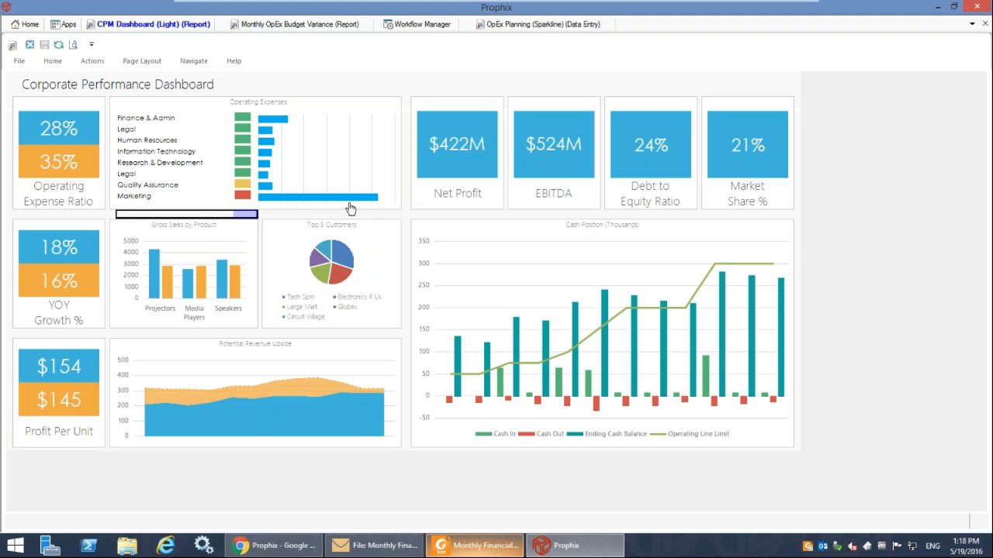
click(244, 198)
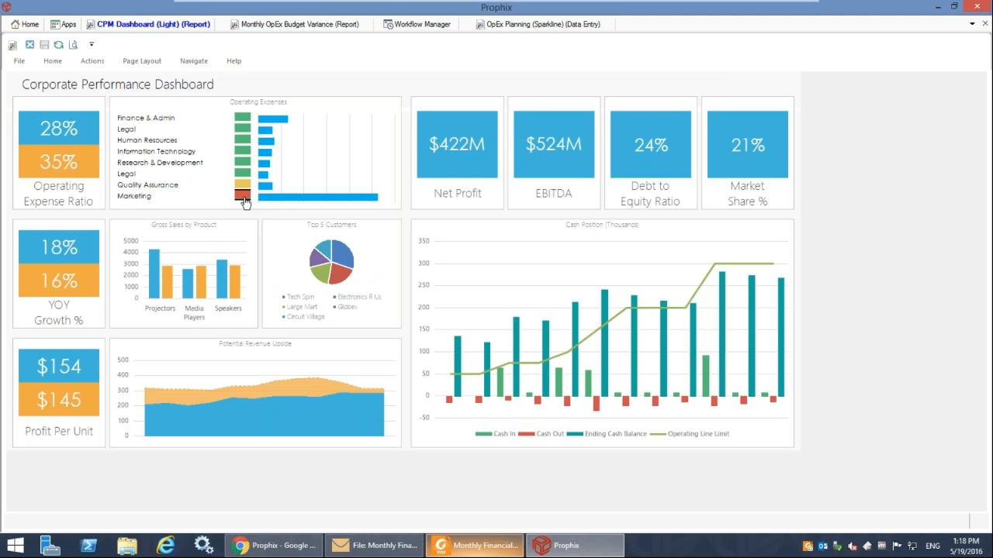
click(243, 198)
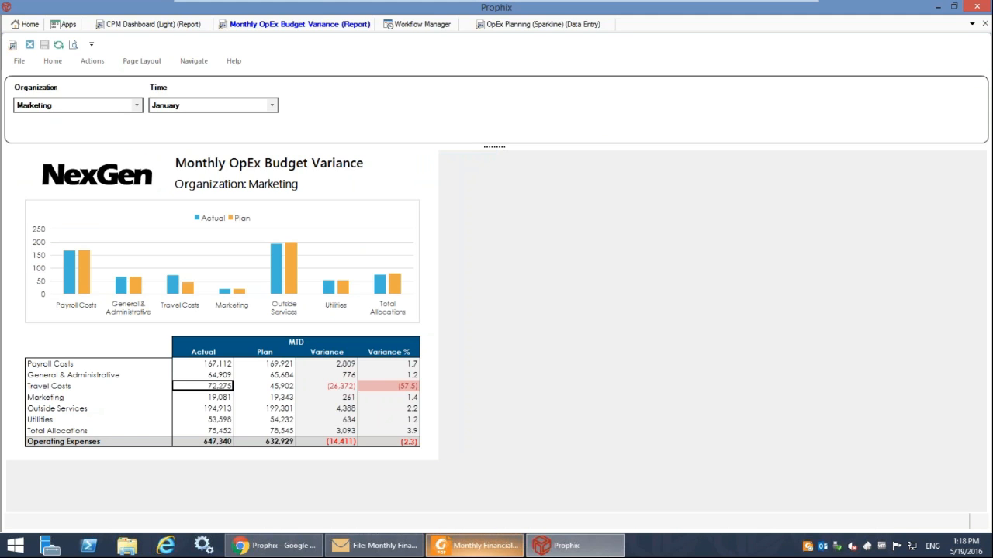
Examine the Travel Costs actual and variance figures and the organizations available for the Marketing budget report.
click(327, 385)
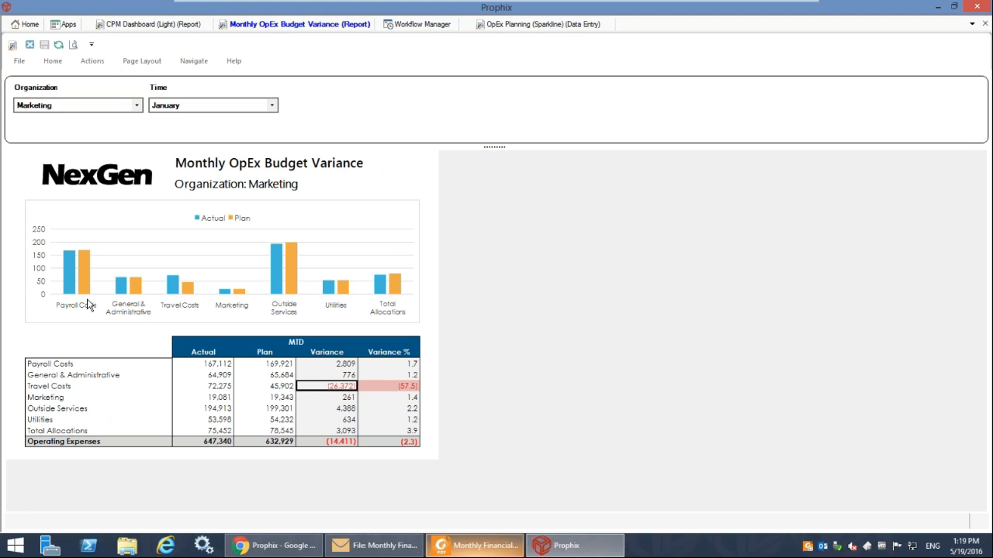
click(131, 109)
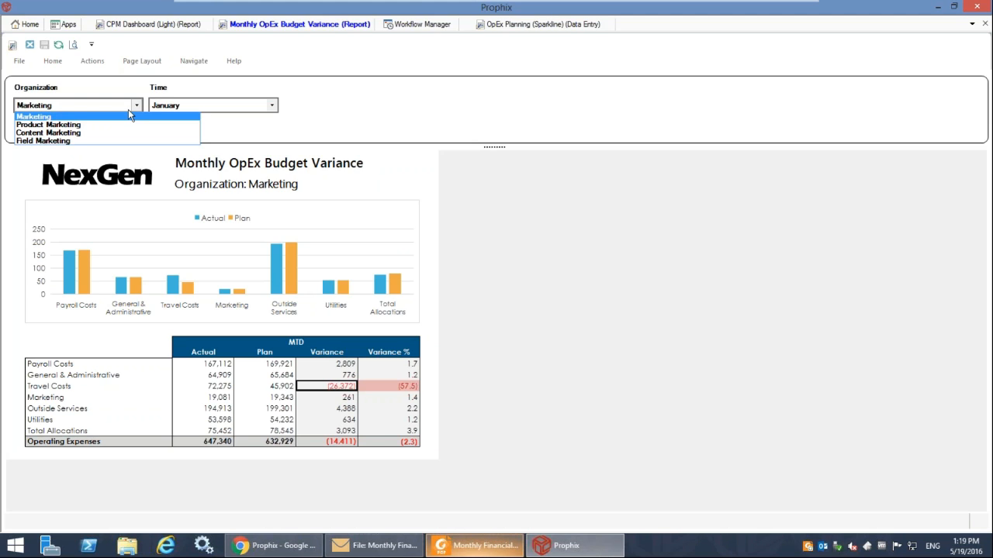
click(219, 394)
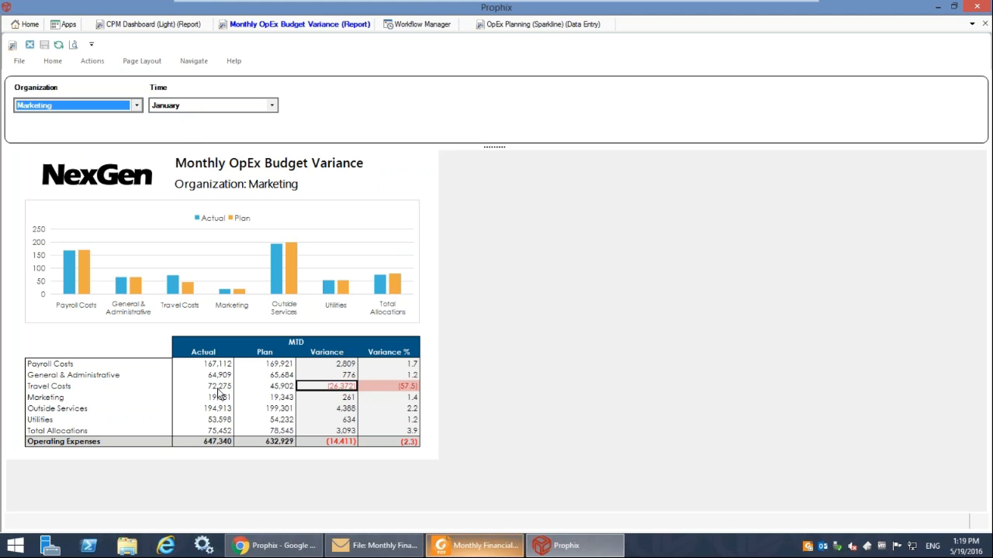
click(201, 391)
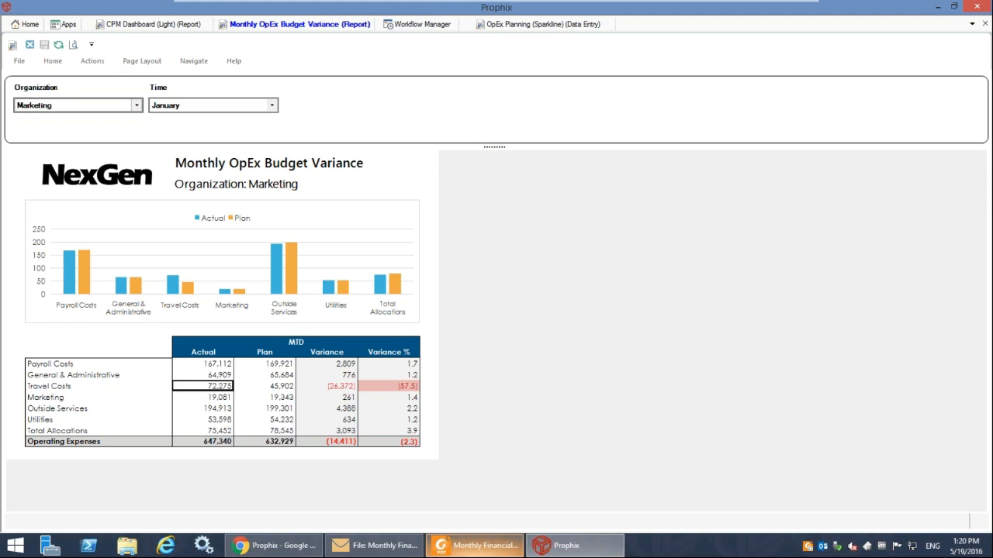
click(111, 107)
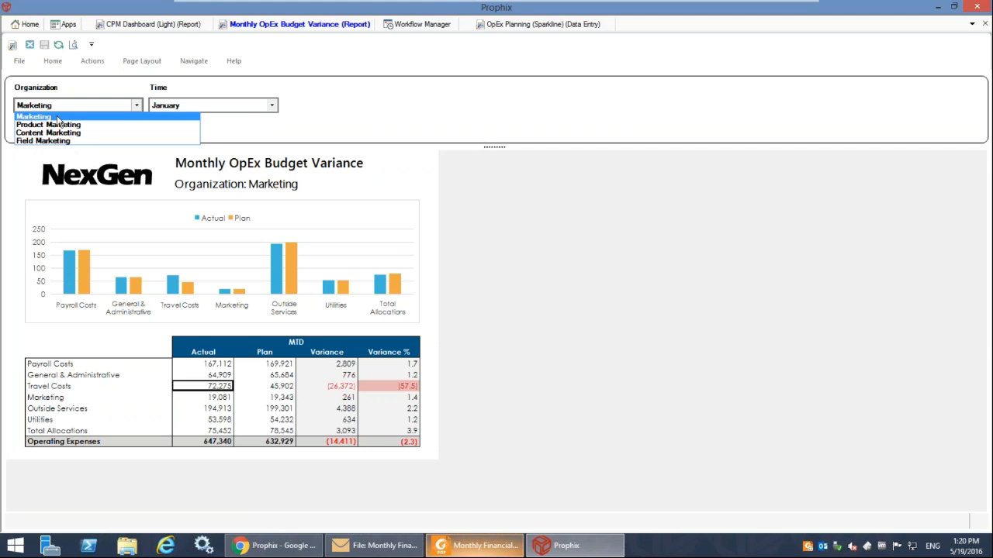
click(222, 388)
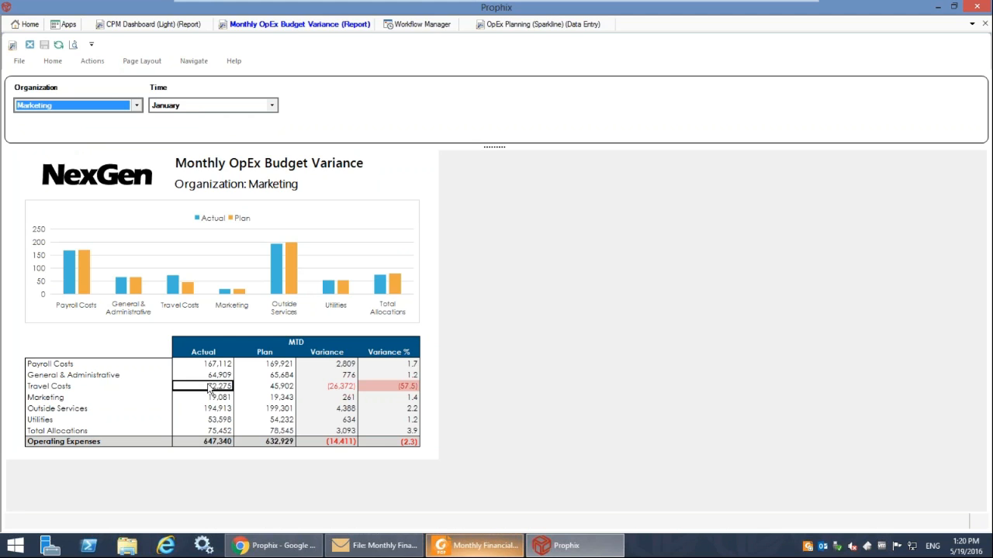
Drill across from the Travel Costs actual value to its transactional details, and move and enlarge the details window.
click(208, 387)
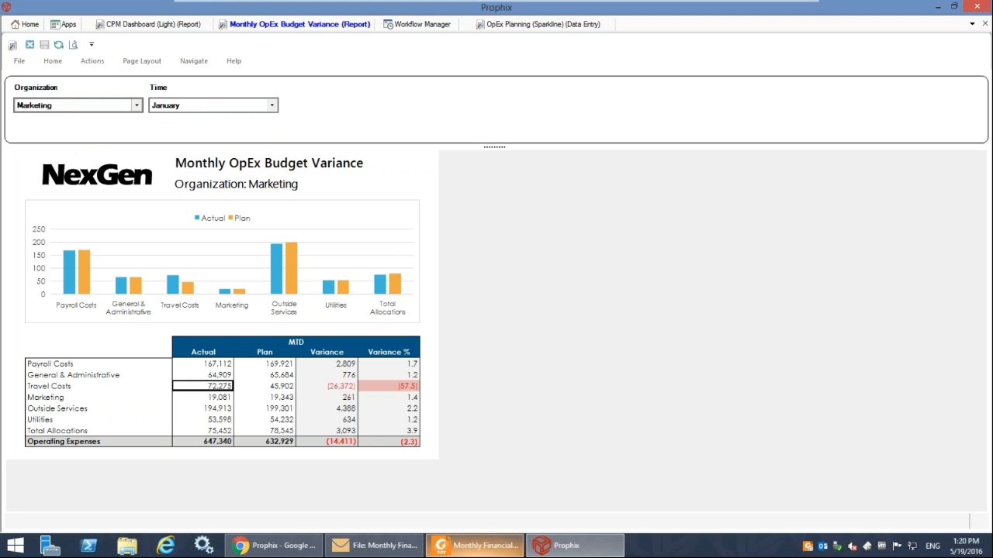
right_click(188, 388)
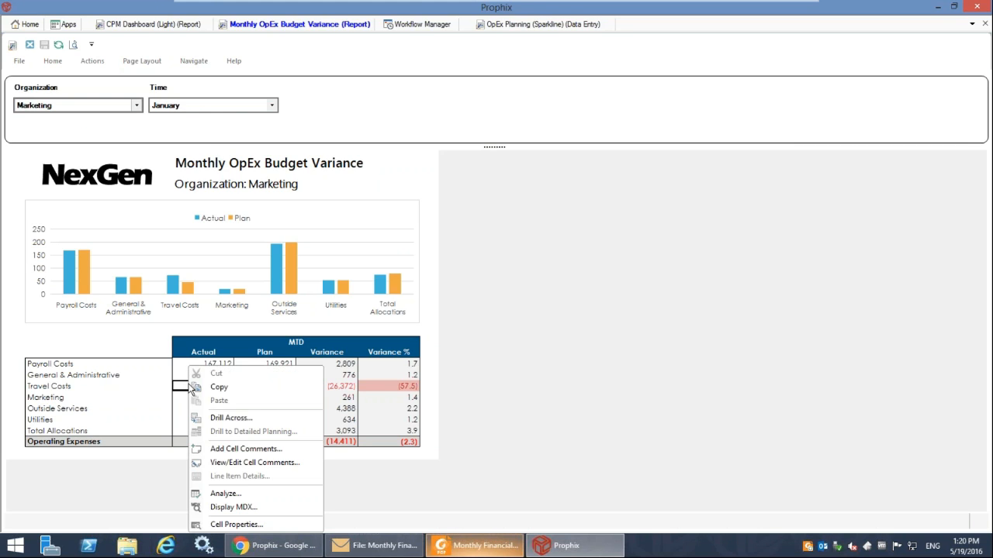
click(222, 420)
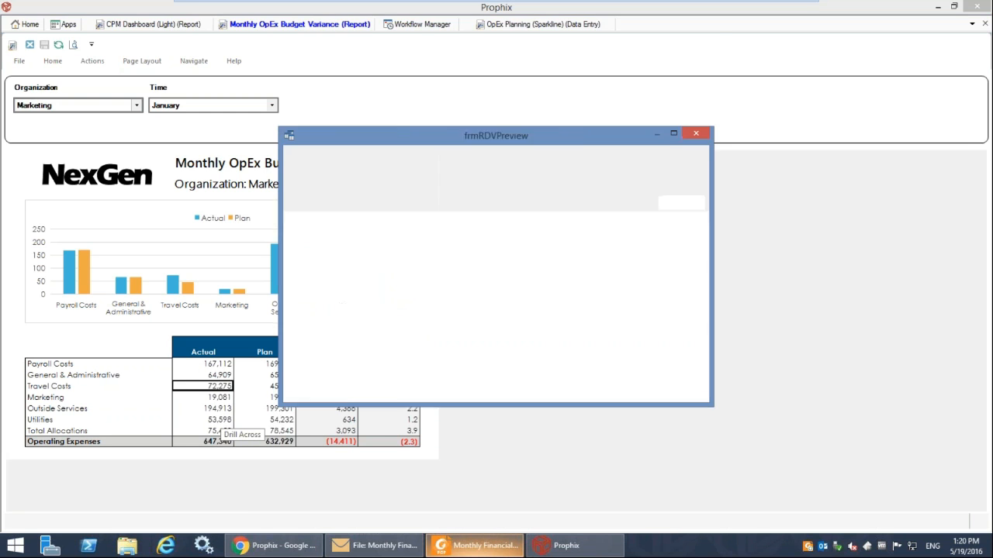
drag(596, 138, 448, 106)
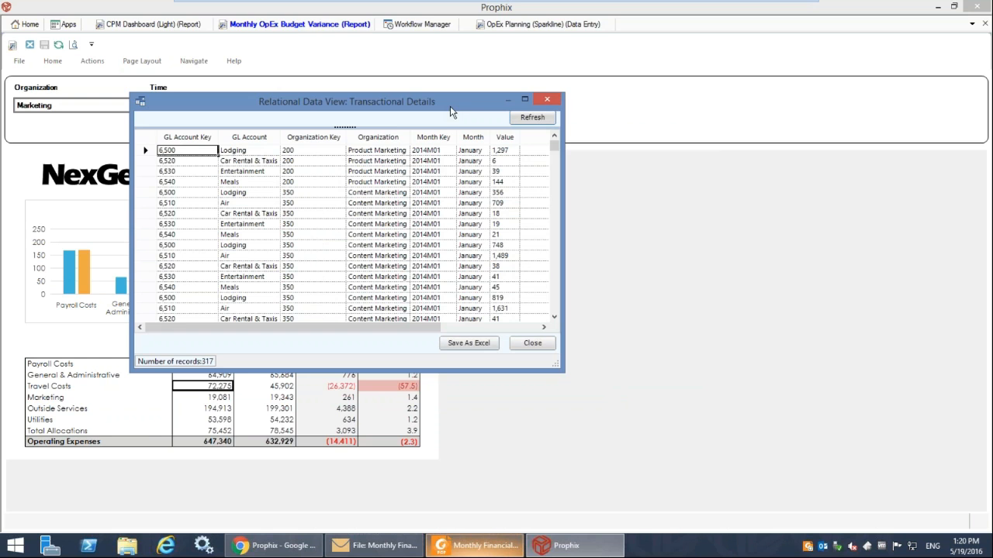
drag(555, 364, 770, 464)
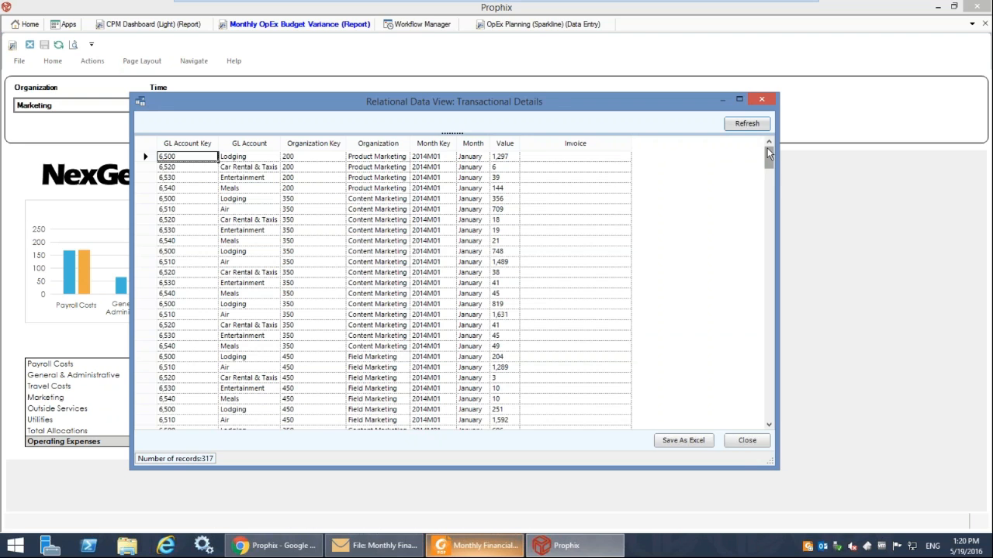
Review Invoice 3-456-1.pdf linked to the 15,000 Air transaction, and close the transactional details.
drag(767, 157, 738, 283)
click(578, 195)
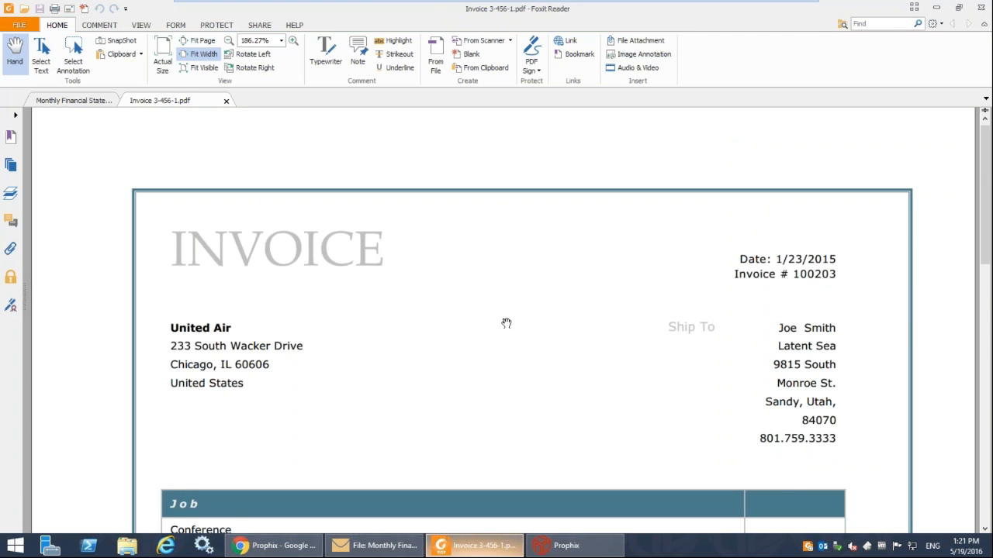
scroll(506, 323, down, 15)
scroll(506, 323, up, 6)
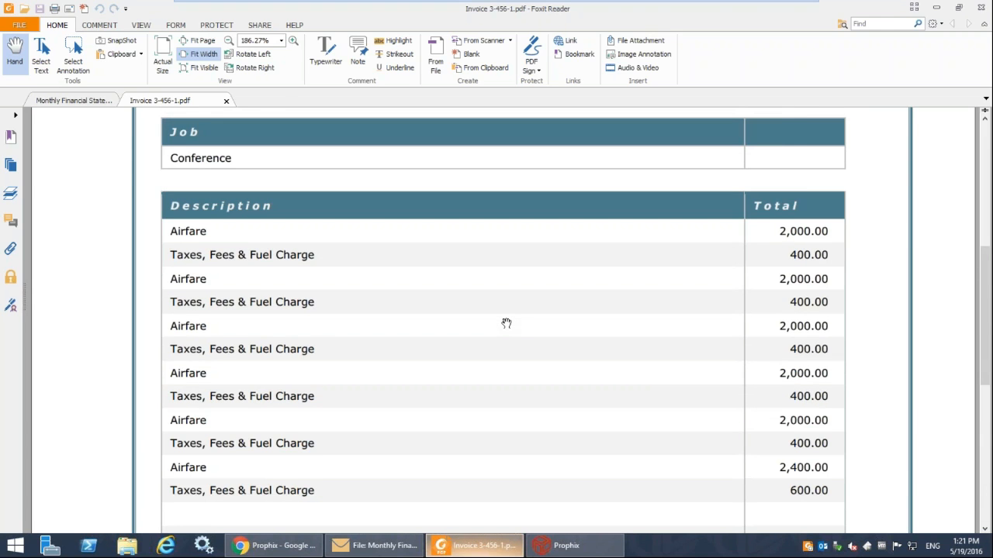
scroll(506, 322, up, 5)
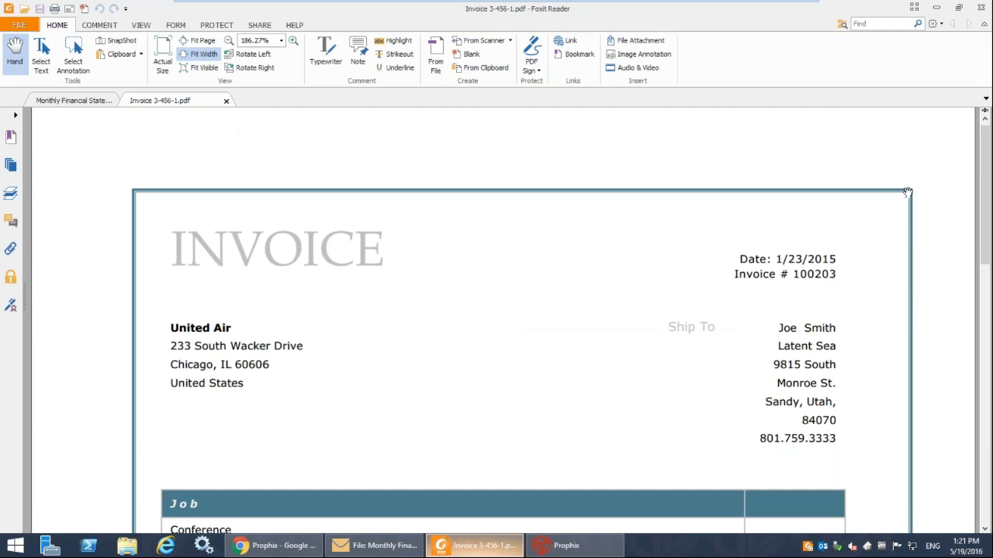
click(937, 17)
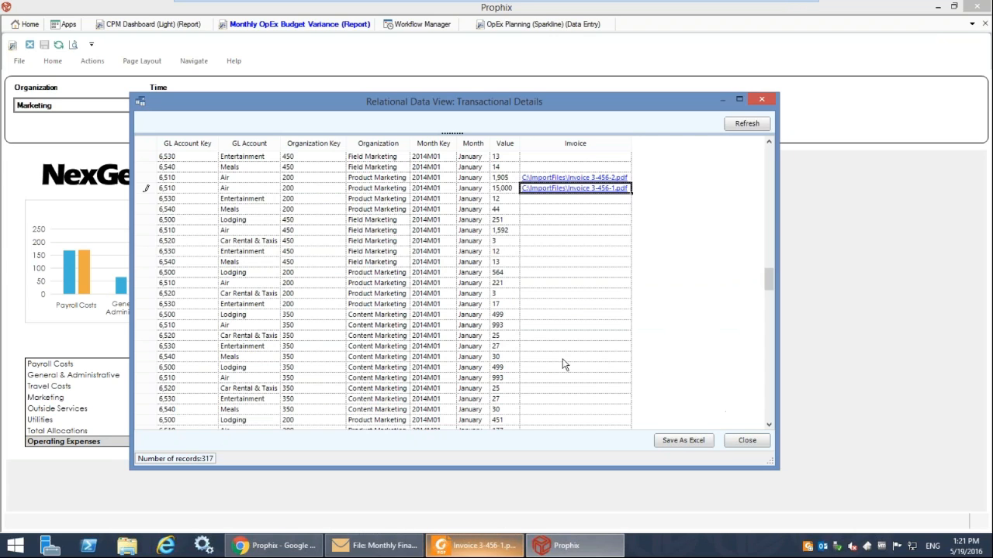
click(184, 190)
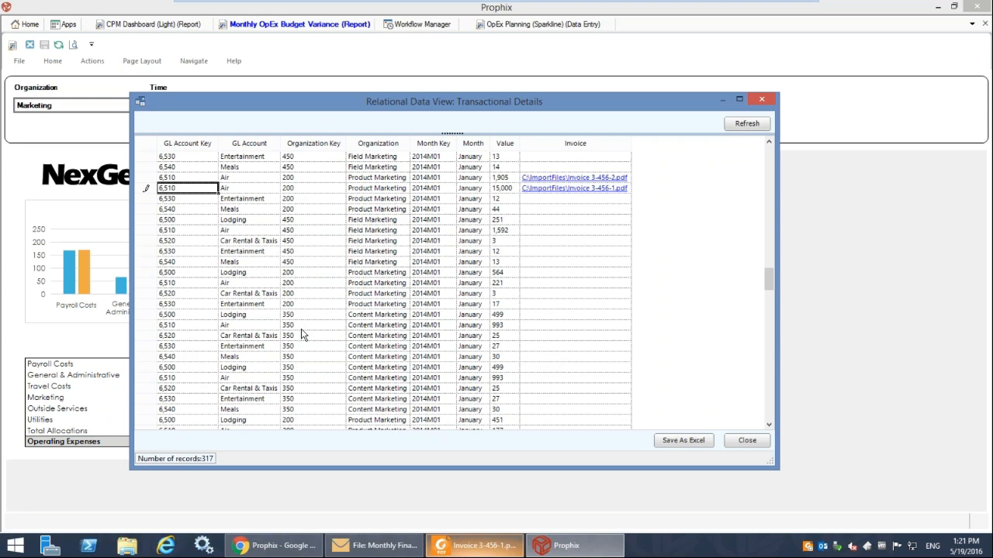
click(745, 441)
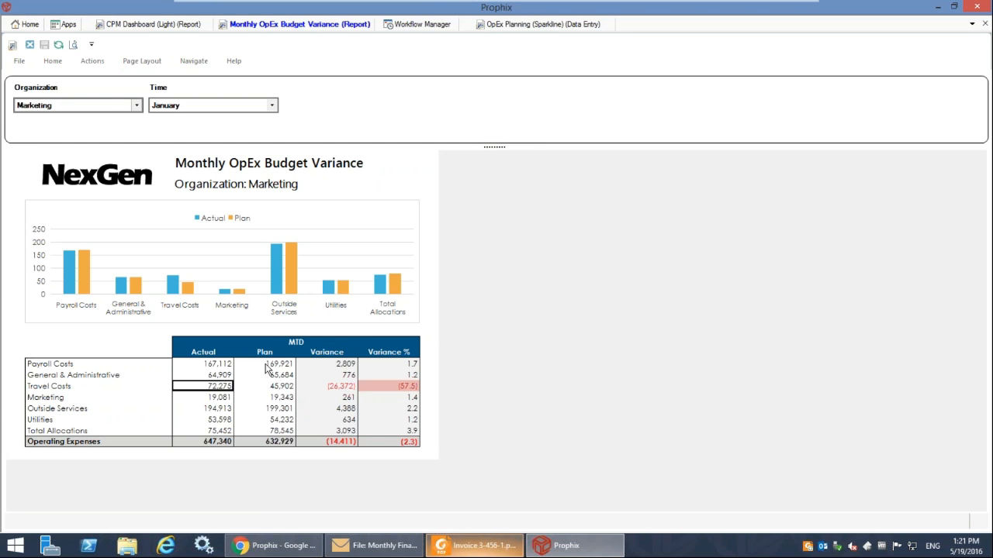
Check the Organization choices without changing Marketing, and open the Travel Costs actual value in an ad hoc analysis.
click(97, 107)
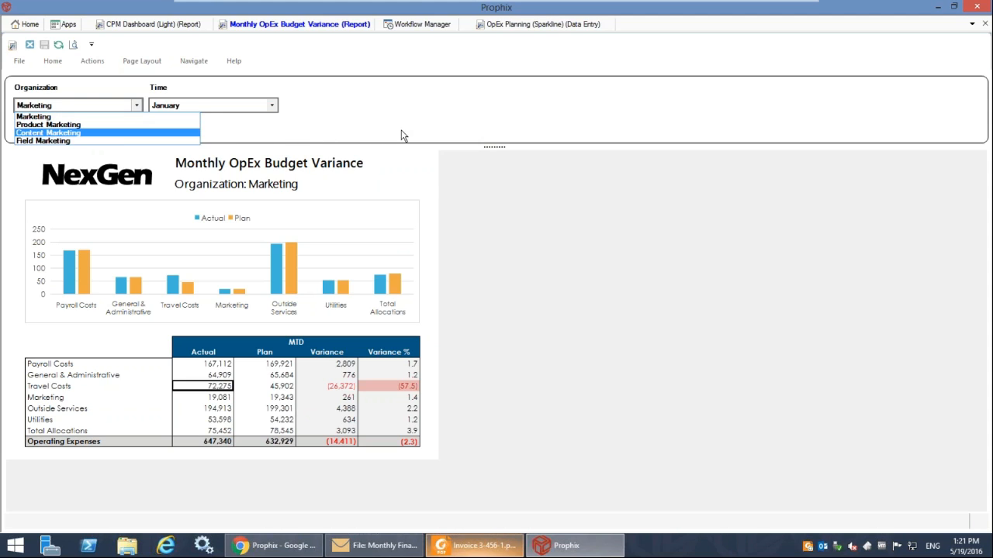
click(435, 175)
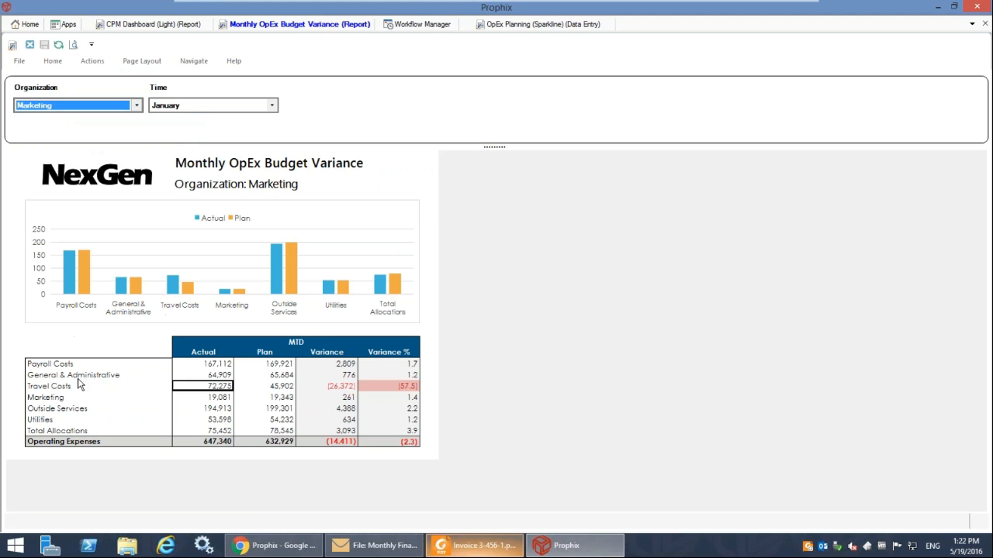
double_click(213, 390)
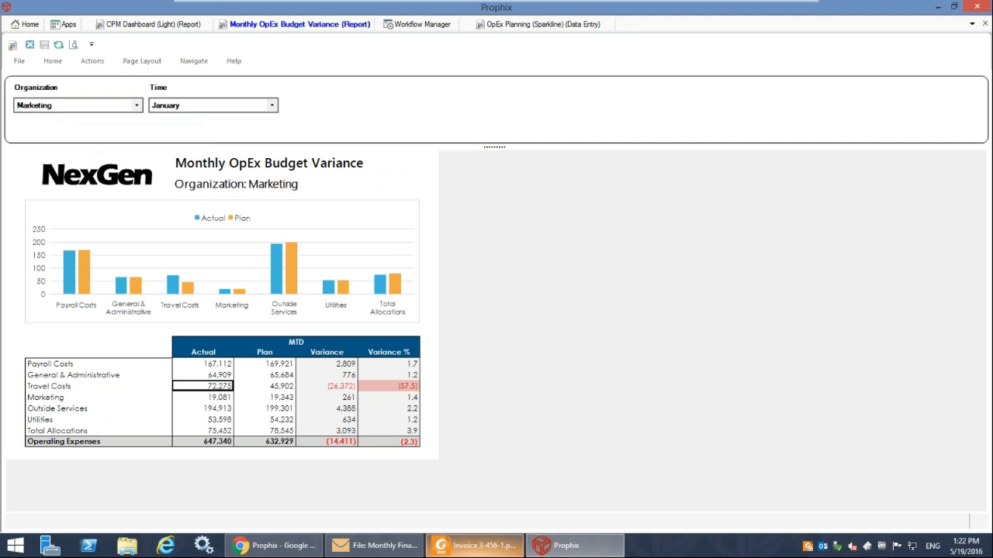
right_click(216, 386)
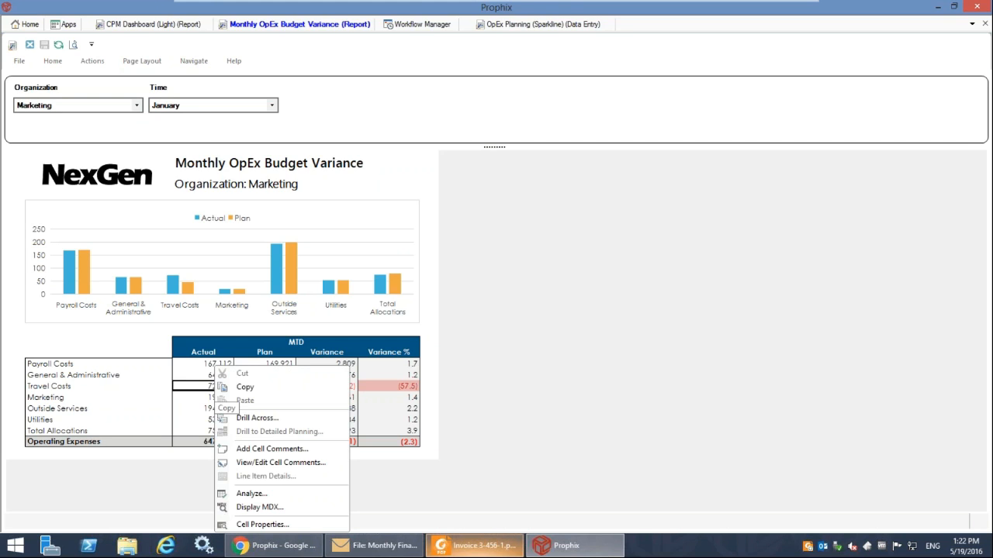
click(250, 494)
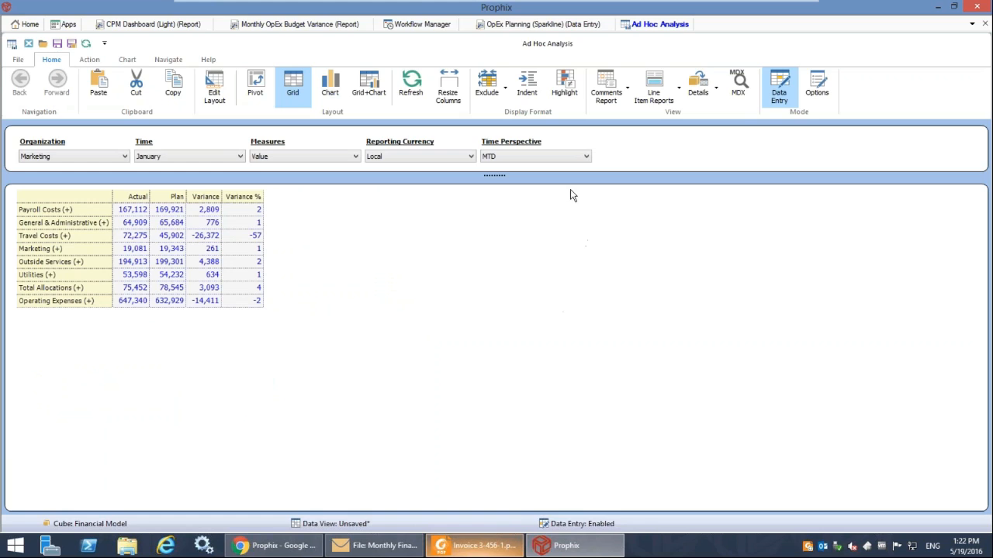
Turn on row indentation in the ad hoc grid and expand Travel Costs to inspect its child accounts.
click(530, 87)
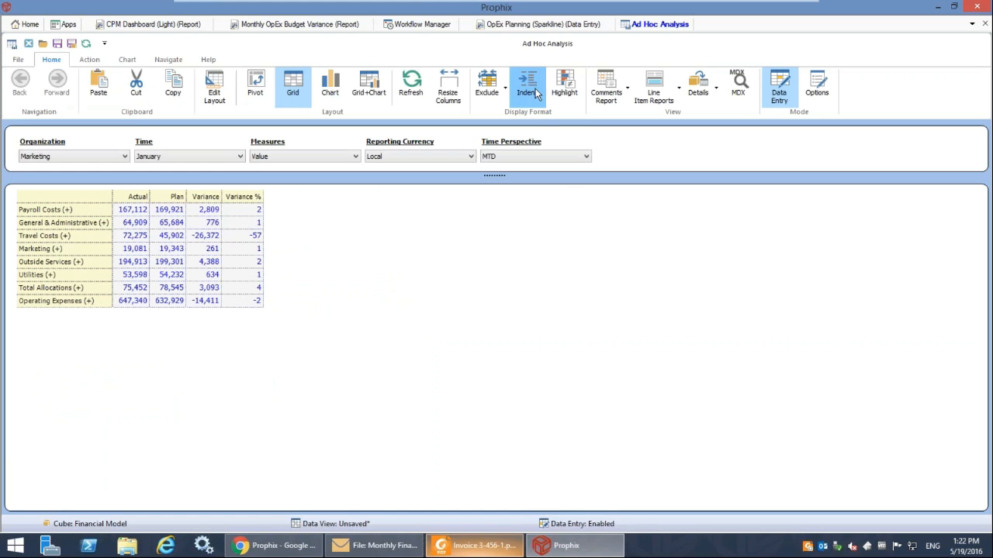
double_click(66, 237)
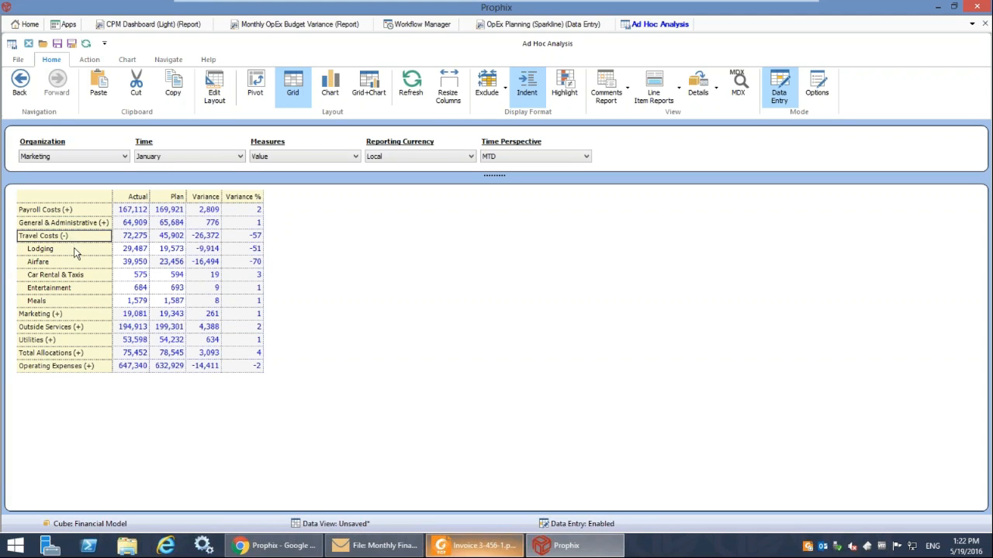
click(69, 286)
click(67, 300)
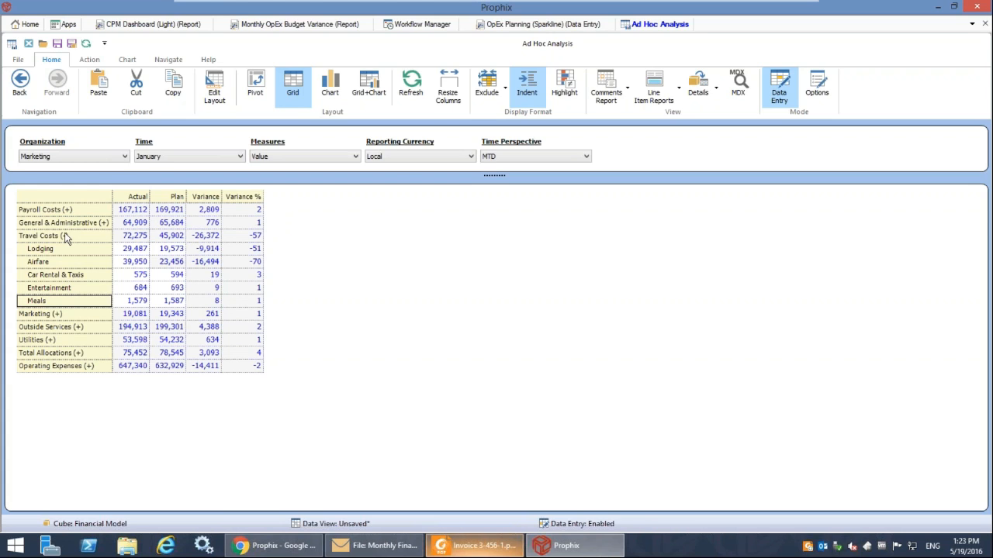
Swap the Organization dimension onto the Airfare row to break airfare down by marketing department.
click(87, 158)
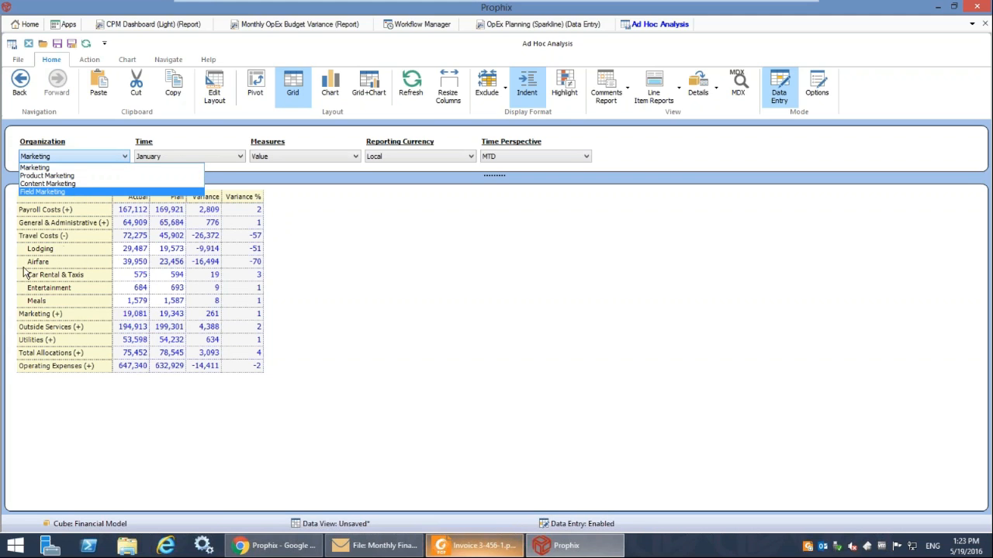
click(59, 264)
click(56, 267)
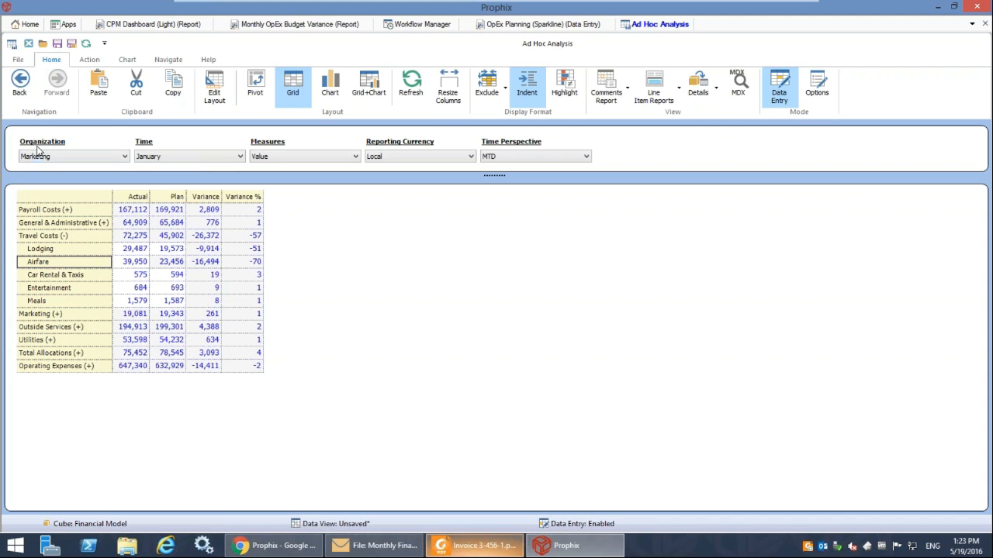
drag(44, 145, 46, 264)
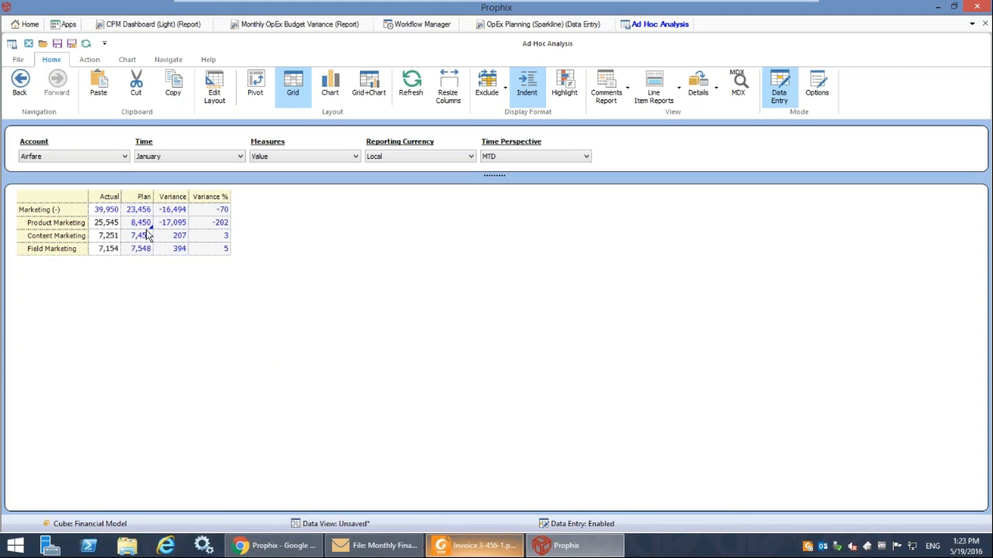
Drill across from Product Marketing's actual airfare to its transactional details, and enlarge the window to show the Invoice column.
click(104, 223)
right_click(102, 227)
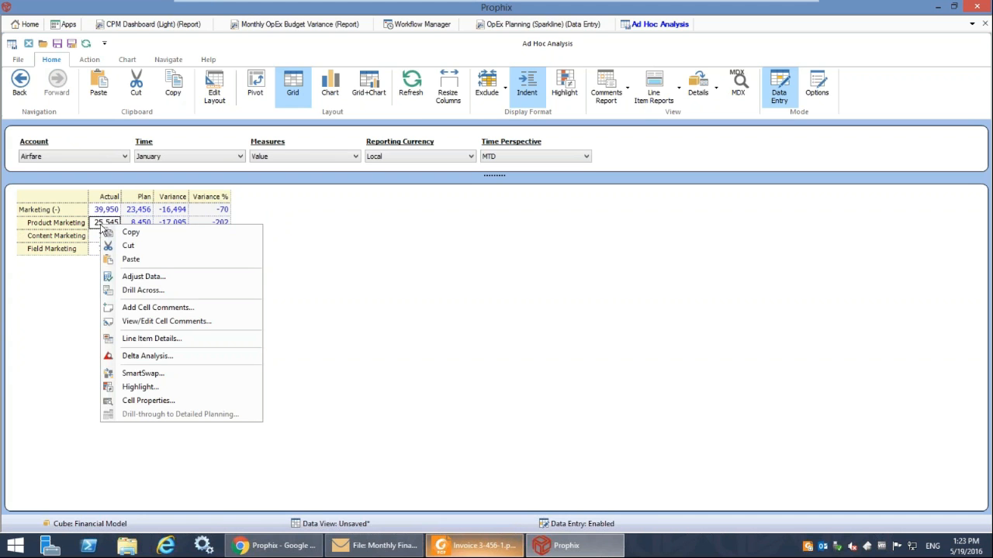
click(131, 291)
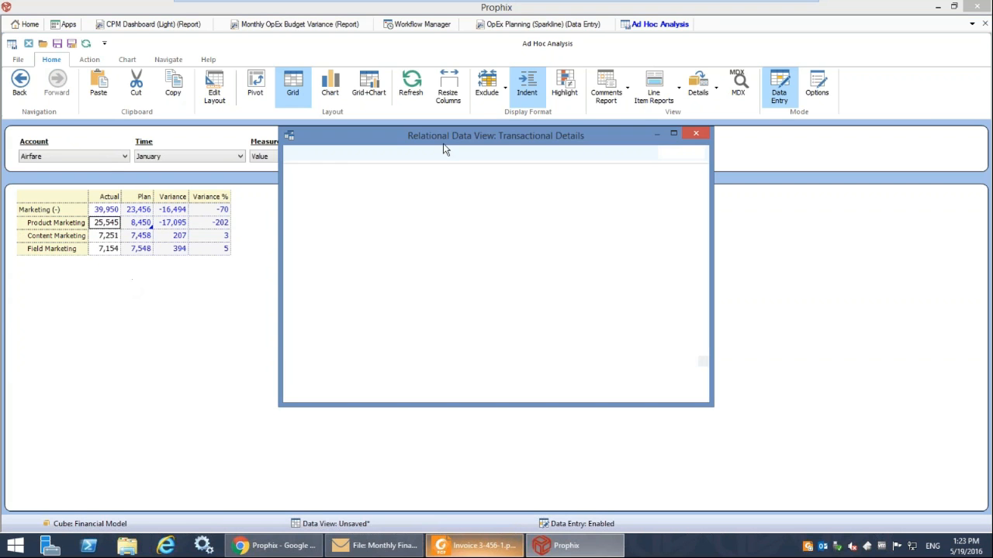
drag(457, 139, 311, 130)
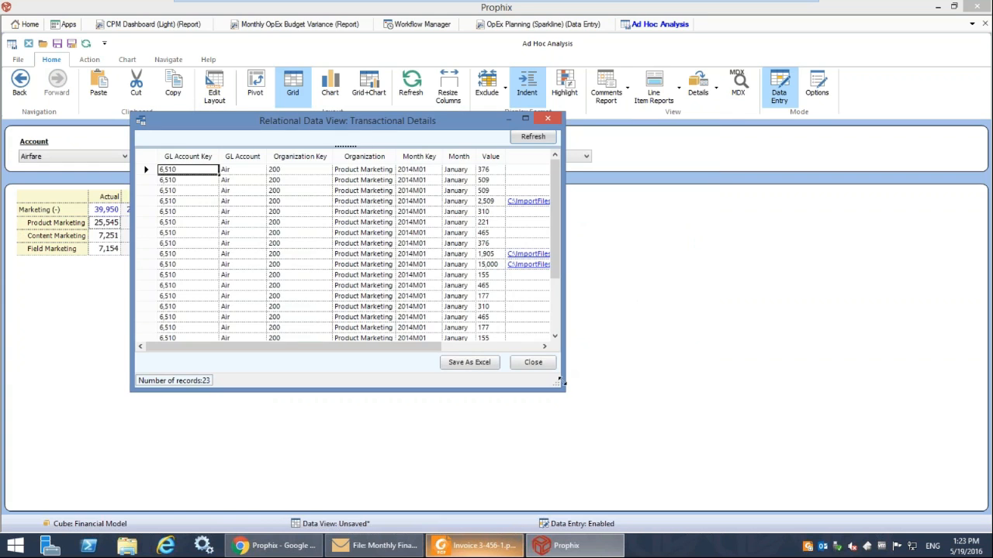
drag(562, 382, 842, 480)
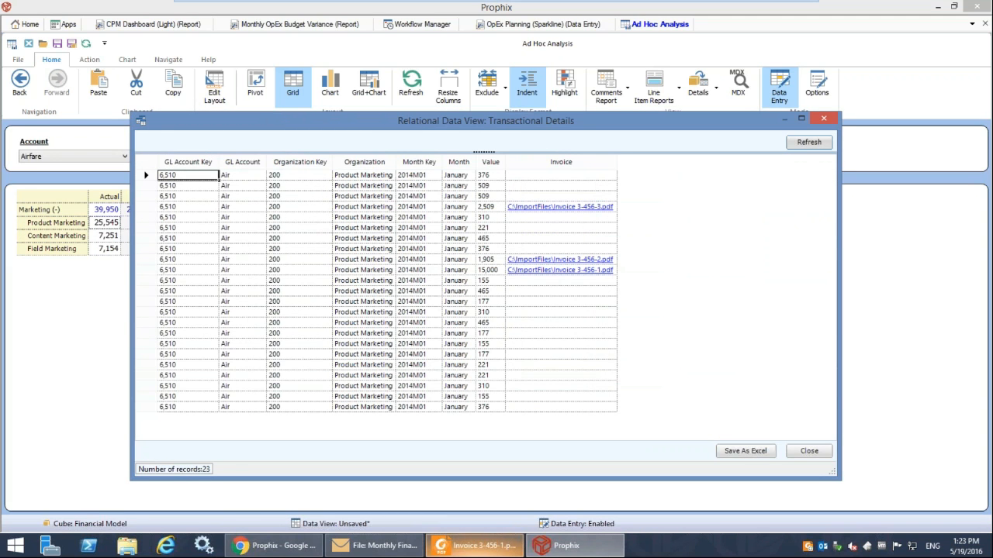
Open Invoice 3-456-1.pdf from the 15,000 transaction, and leave the transactional details.
click(526, 271)
click(808, 451)
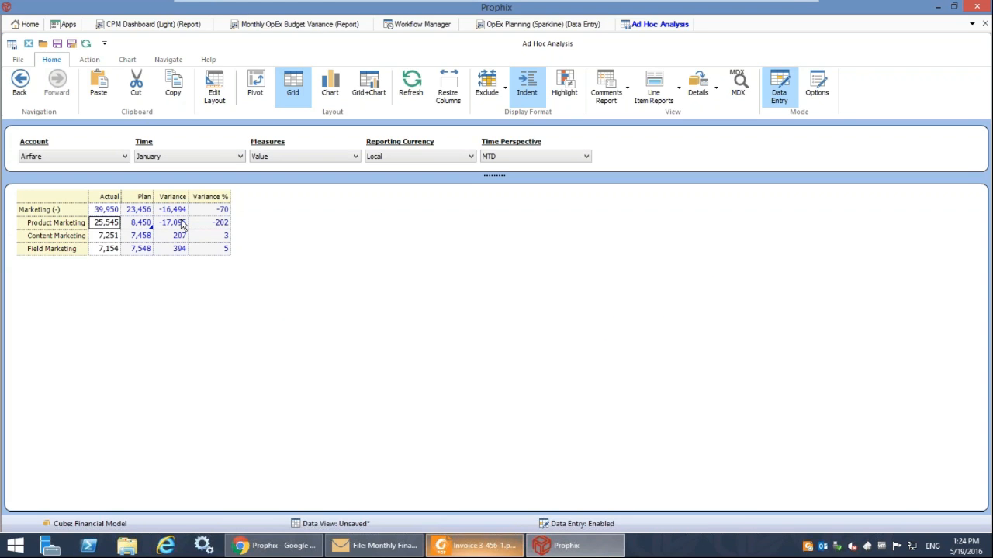
Add the cell comment "Unbudgeted 15K Trip" to Product Marketing's airfare variance.
right_click(183, 225)
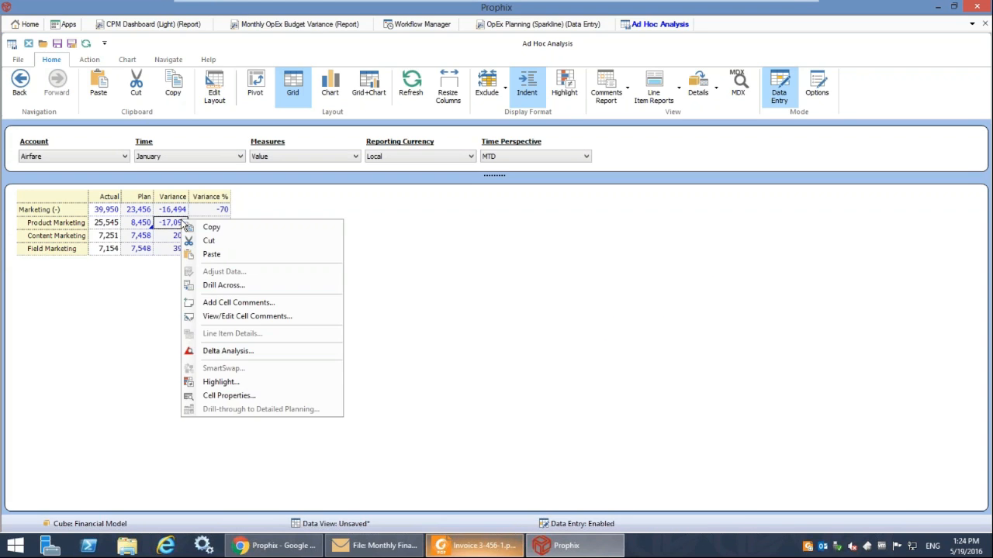
click(216, 302)
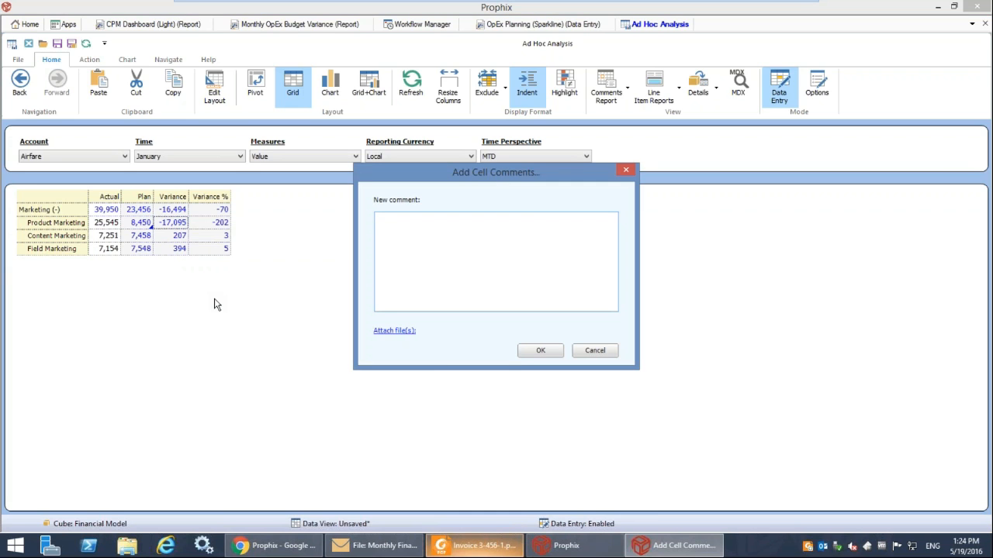
text(Unbudgeted 15K Trip)
Attach Invoice 3-456-1.pdf from the ImportFiles folder to the new comment and save the comment.
click(390, 332)
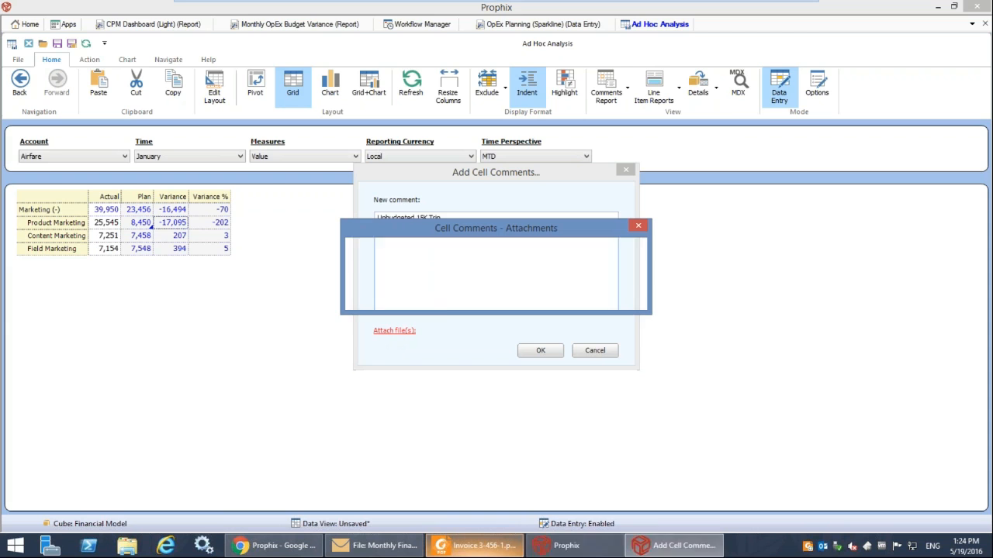
click(389, 291)
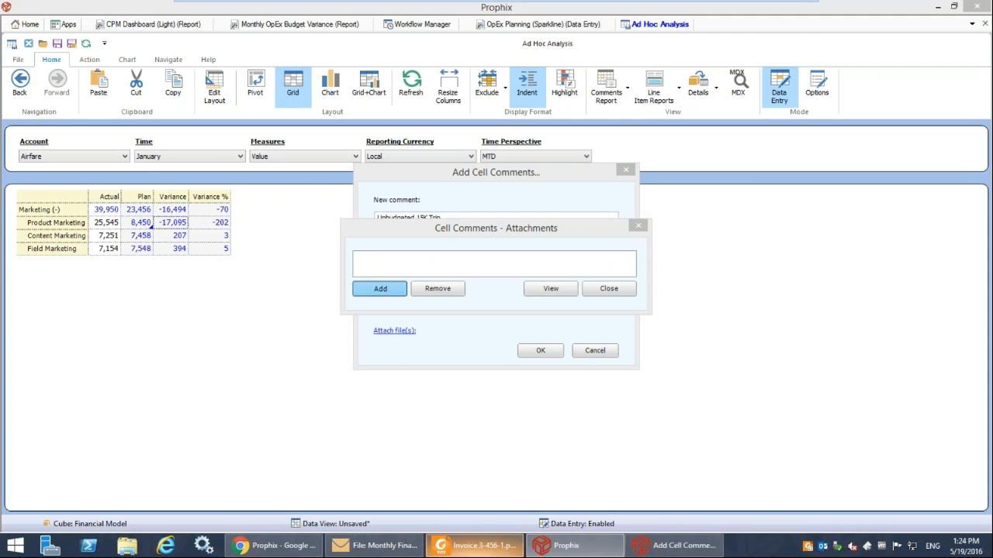
double_click(492, 303)
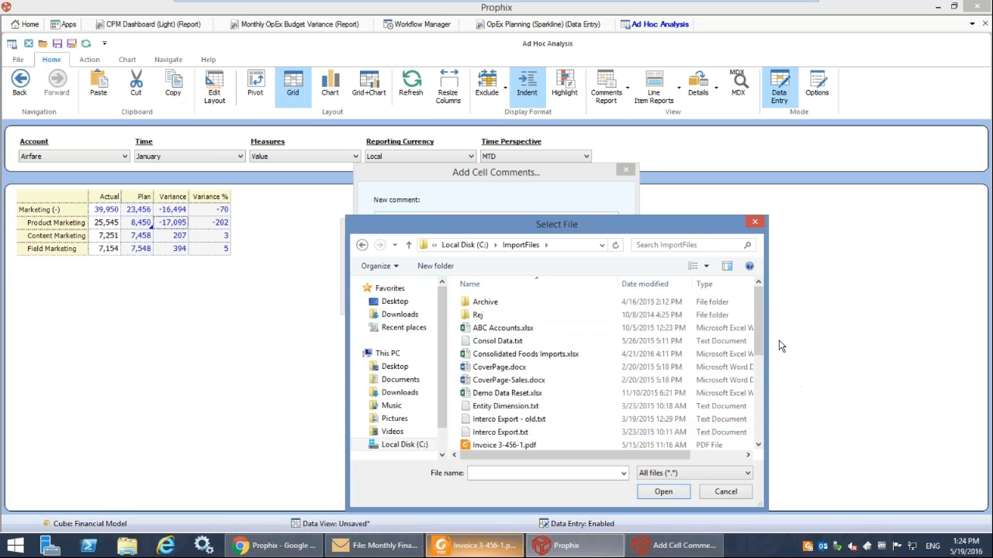
drag(757, 333, 759, 392)
click(504, 322)
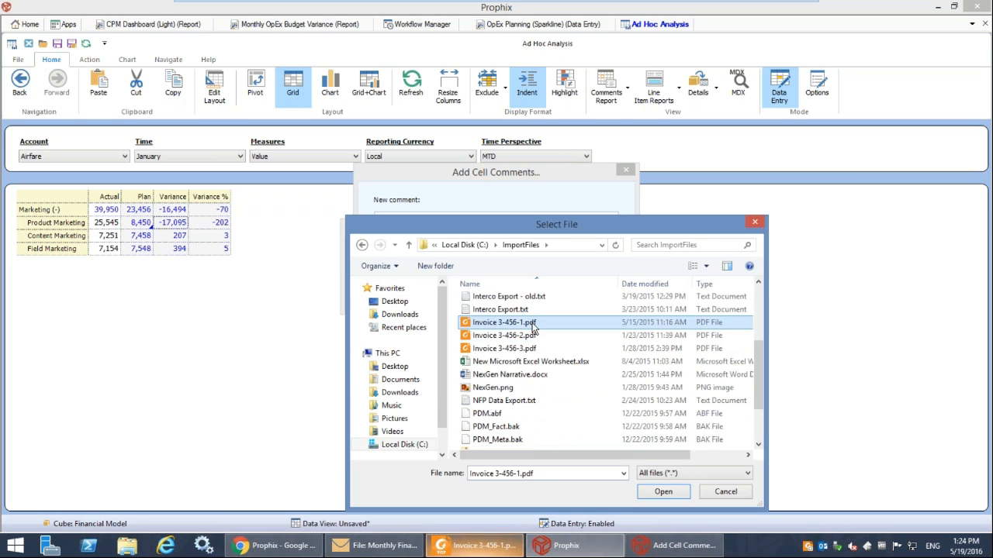
click(663, 492)
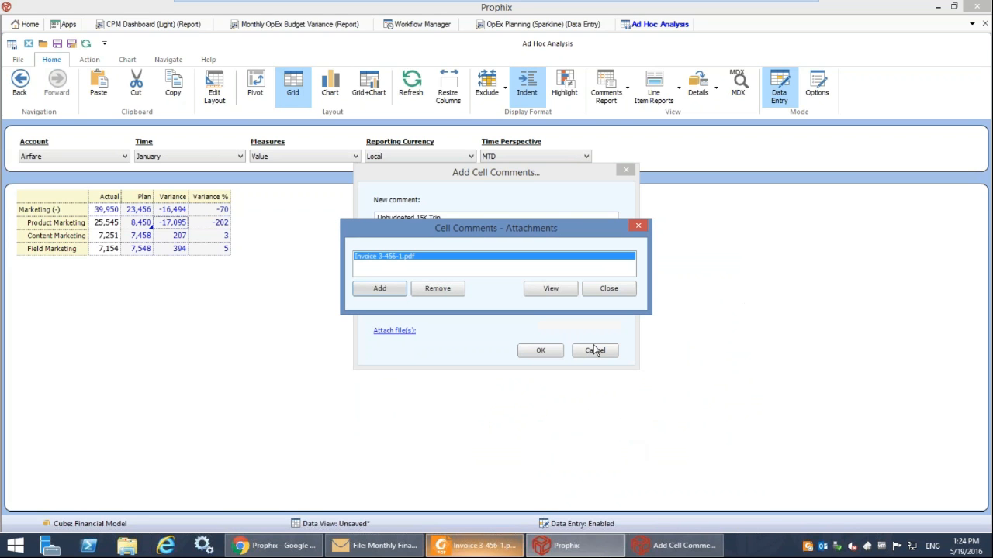
click(602, 289)
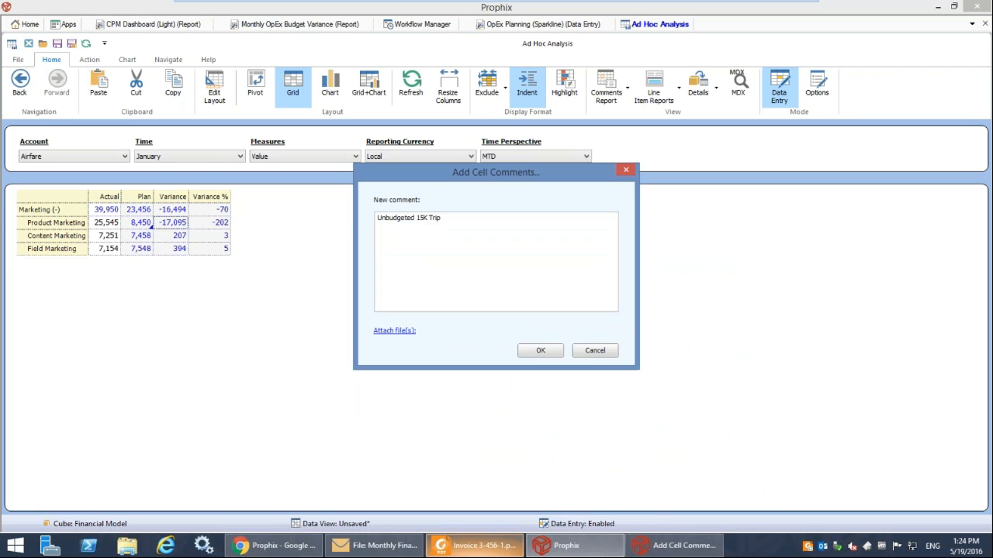
click(540, 350)
click(216, 236)
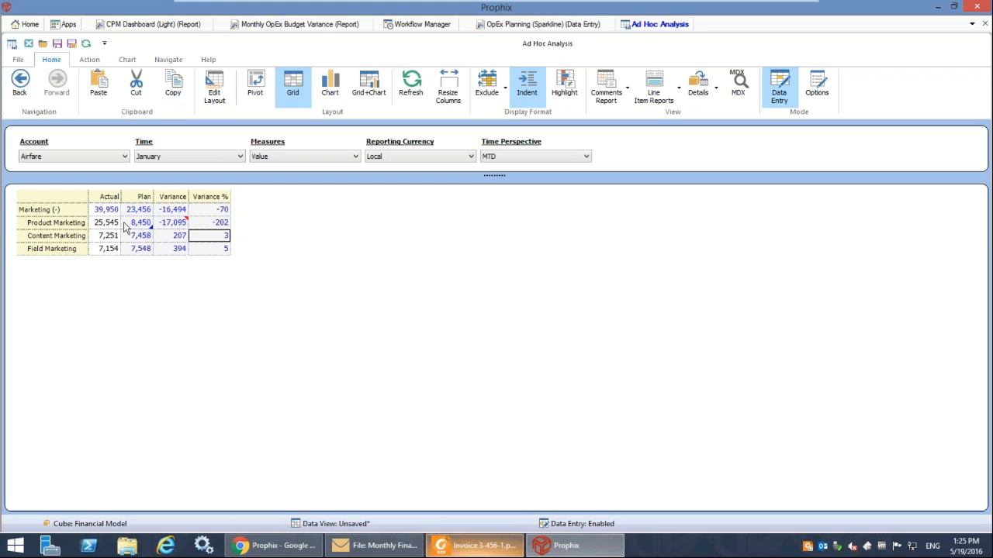
Examine the line item details behind Product Marketing's planned airfare in an enlarged window, and close them without changes.
click(125, 225)
right_click(125, 225)
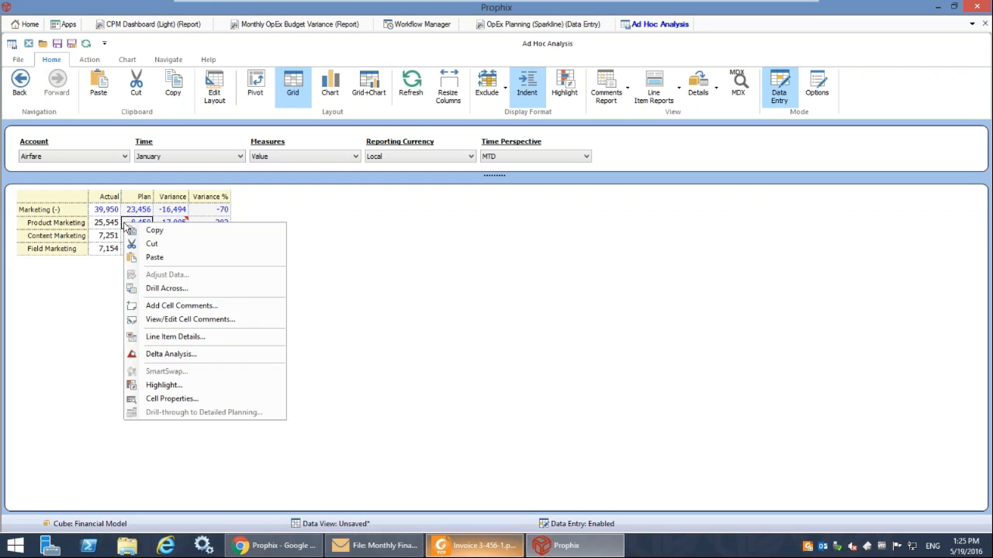
click(193, 339)
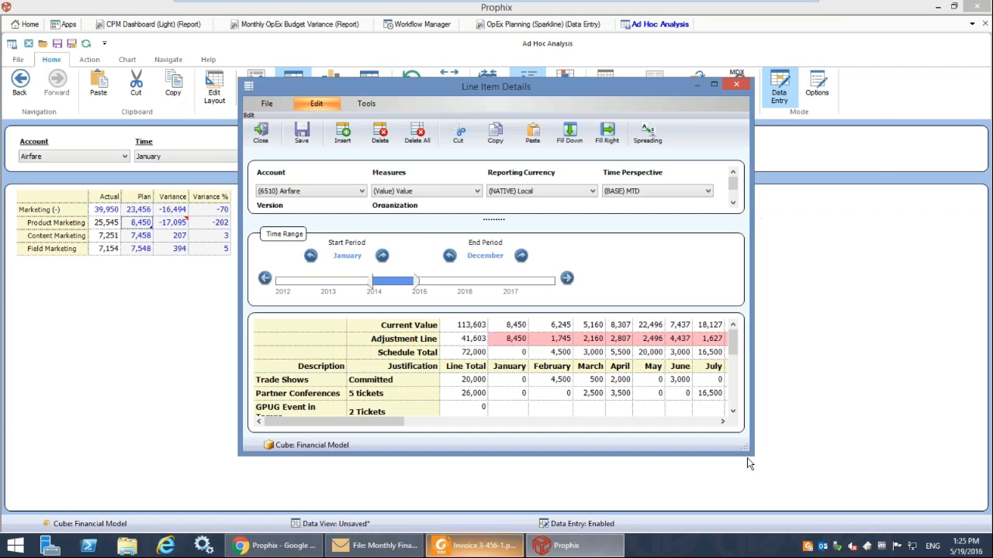
drag(746, 450, 875, 479)
drag(939, 491, 941, 492)
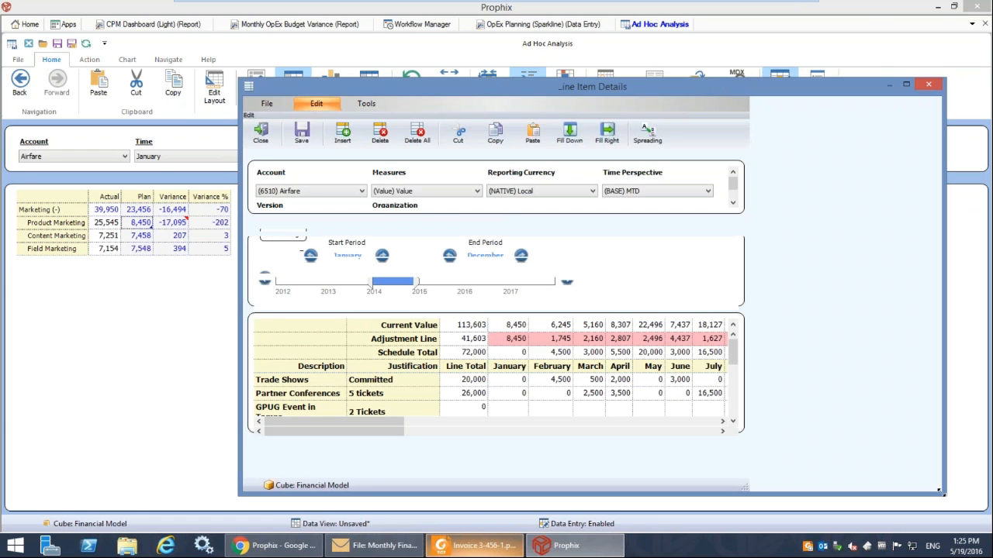
drag(606, 463, 585, 473)
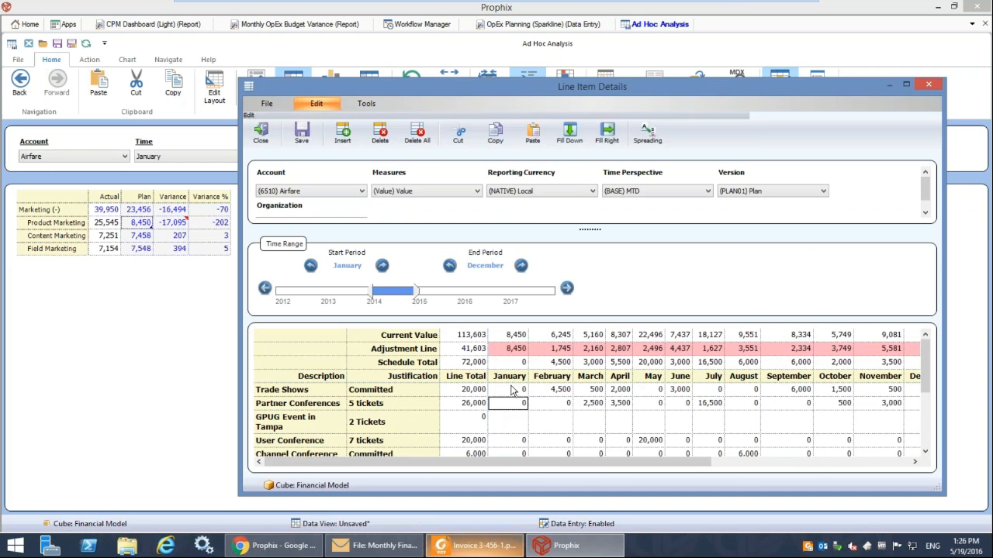
click(937, 85)
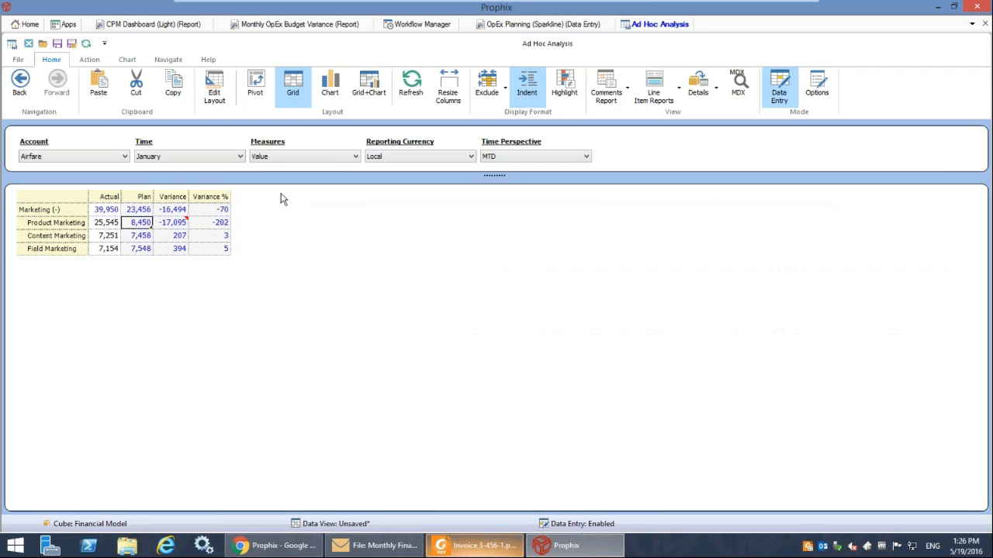
Edit the ad hoc layout so that Organization moves from Rows to Pages with Total Company as its member.
click(216, 96)
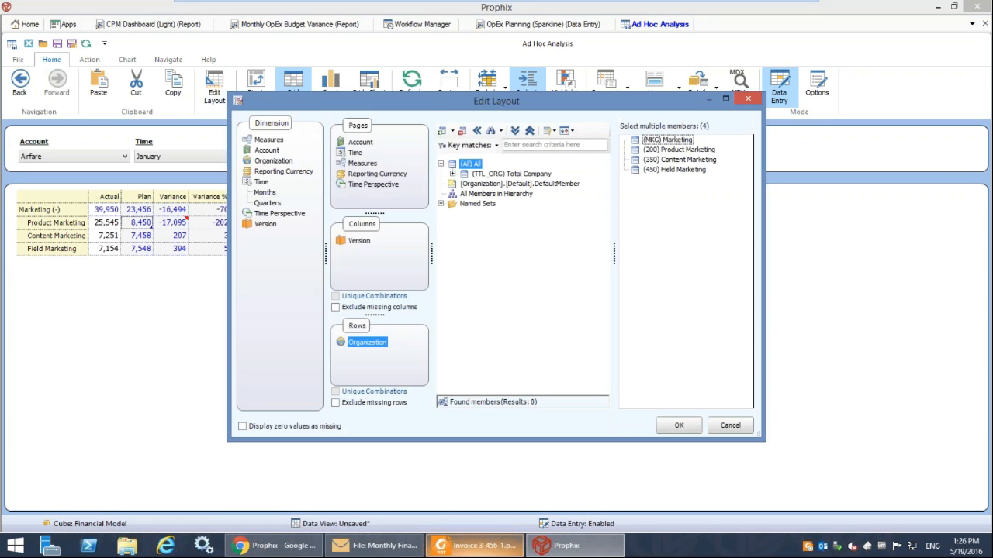
drag(535, 107, 450, 80)
drag(679, 414, 853, 458)
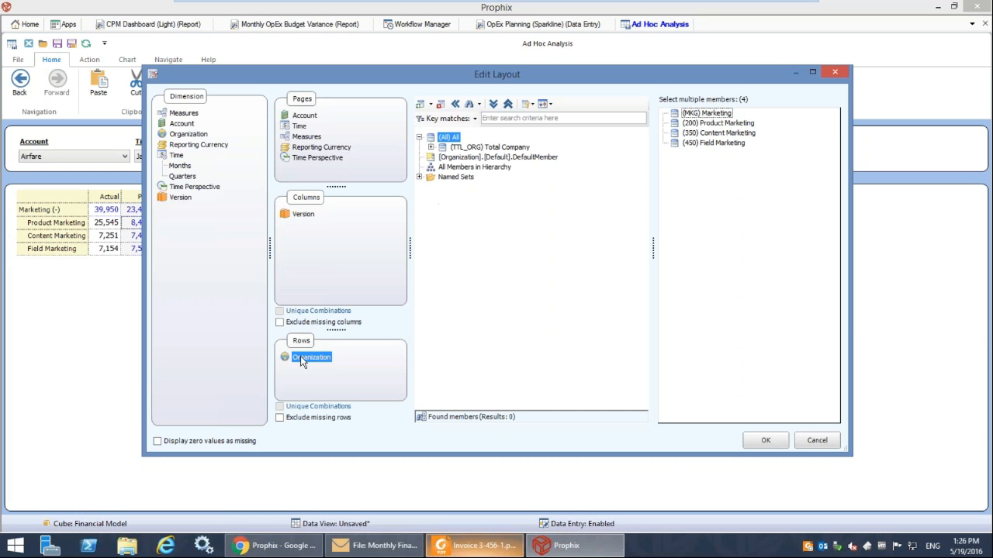
drag(300, 356, 333, 186)
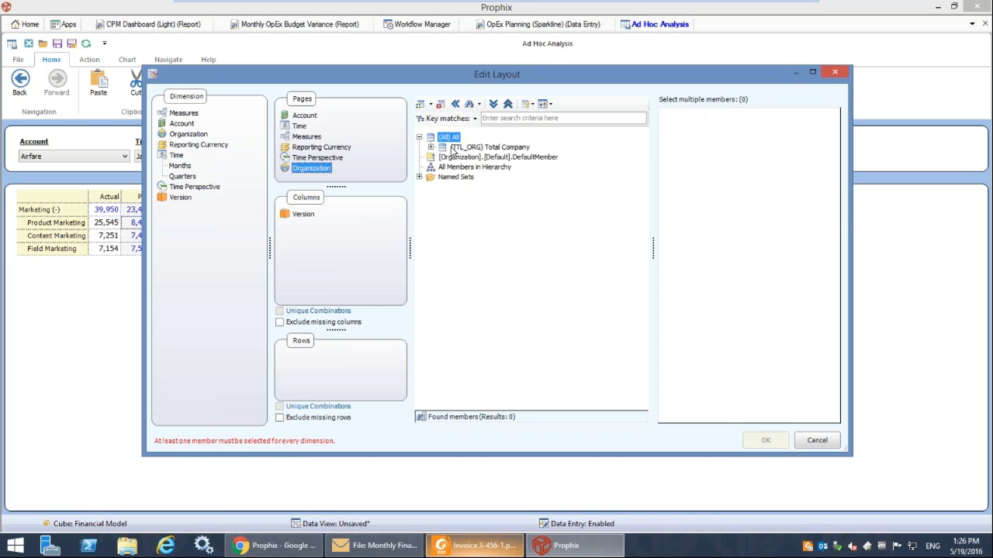
click(461, 148)
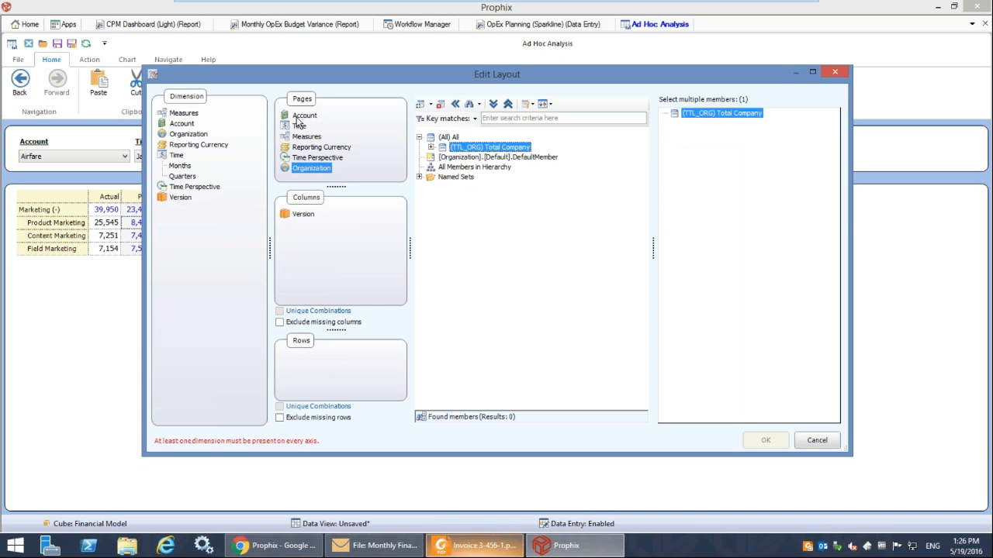
Move the Account dimension from Pages to Rows and clear all its selected members.
click(295, 116)
drag(292, 117, 310, 367)
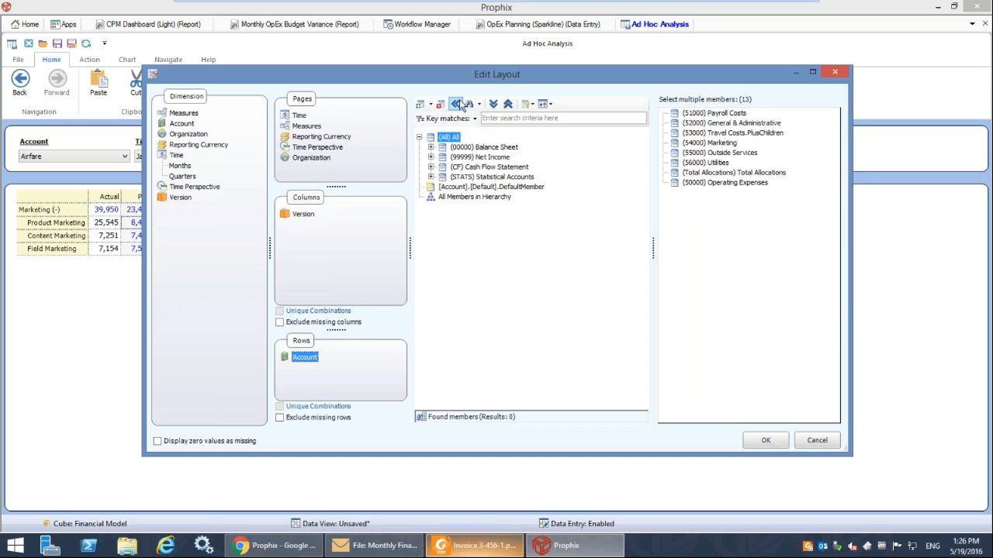
click(457, 104)
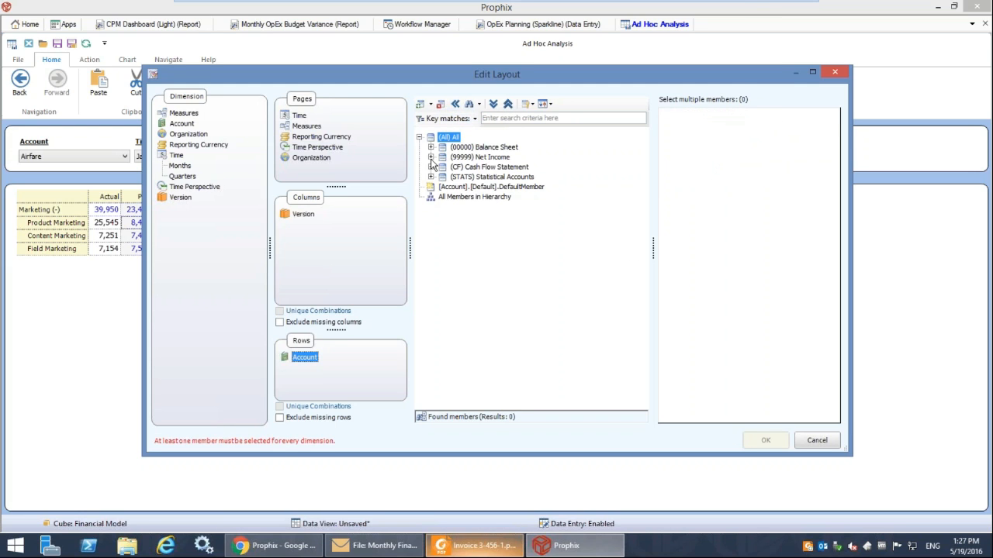
Add Revenue from product sales, Revenue from services, Other Revenue and Gross Sales as Account row members, and apply the layout.
click(430, 156)
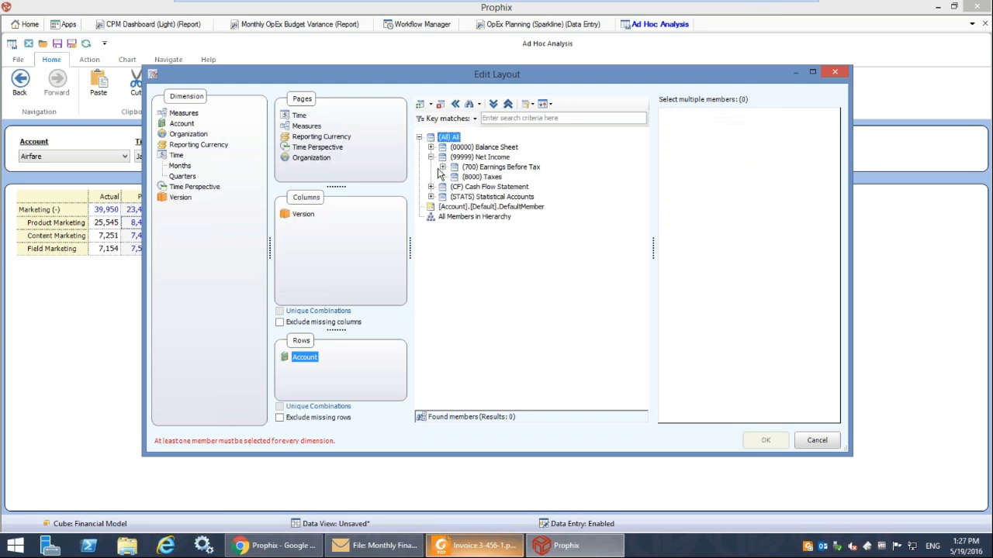
click(443, 167)
click(454, 177)
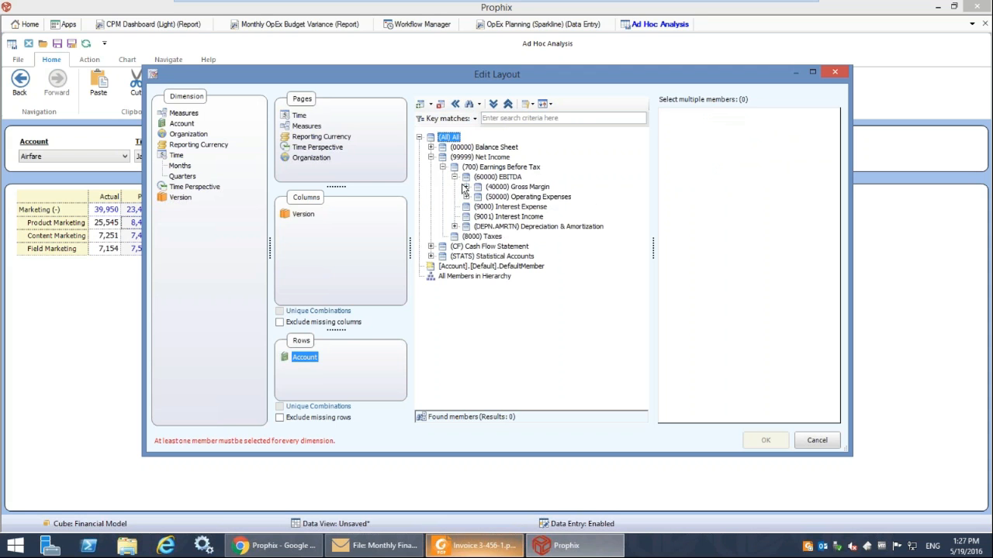
click(466, 187)
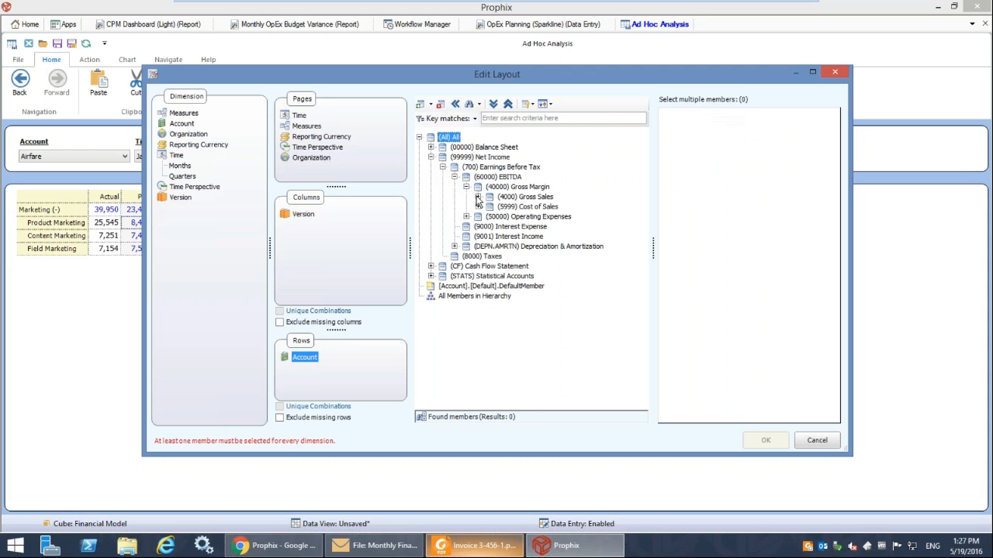
click(478, 197)
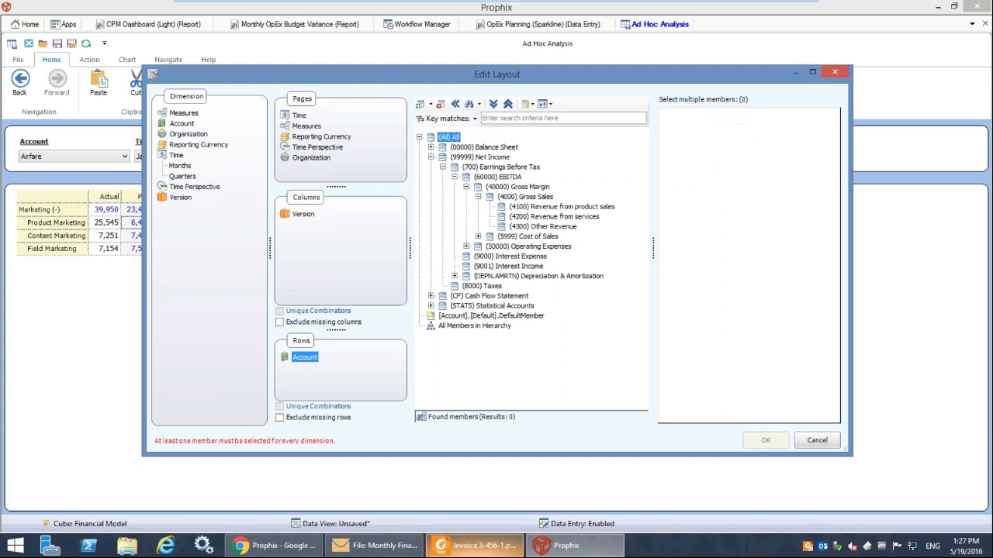
double_click(543, 207)
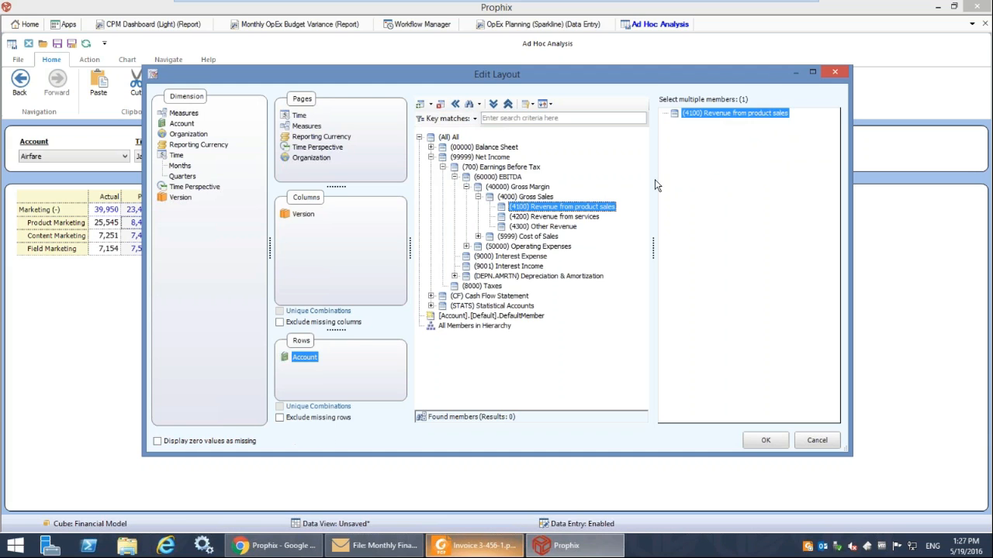
drag(544, 218, 760, 152)
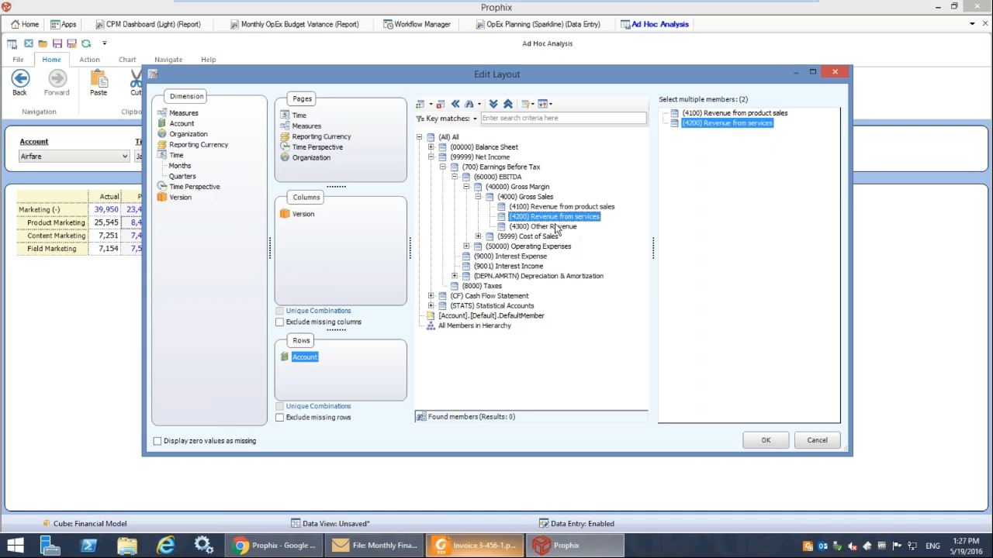
click(548, 227)
drag(549, 236, 721, 194)
drag(523, 198, 753, 188)
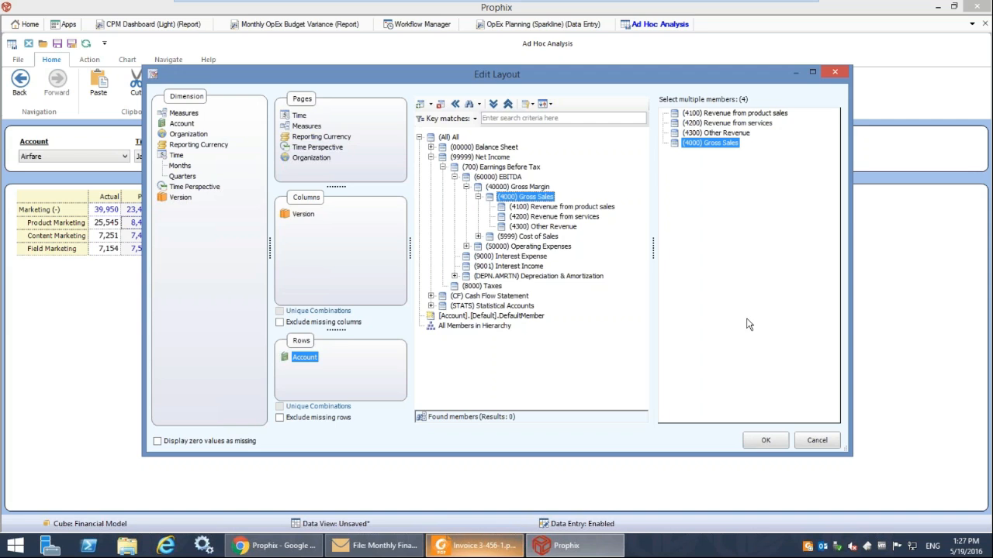
click(765, 441)
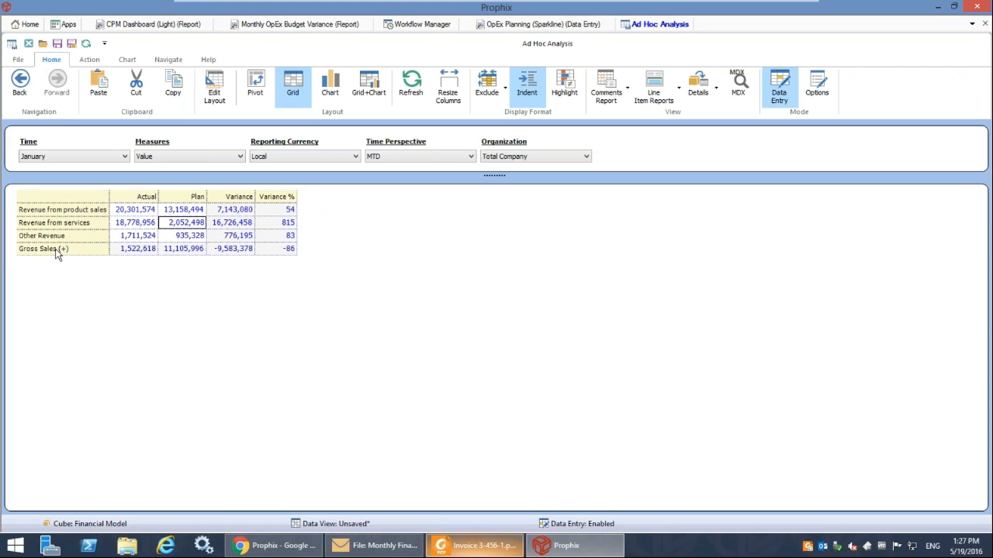
Start a blank template in Template Studio and look at a new data view's layout options, cancelling without inserting it.
click(163, 62)
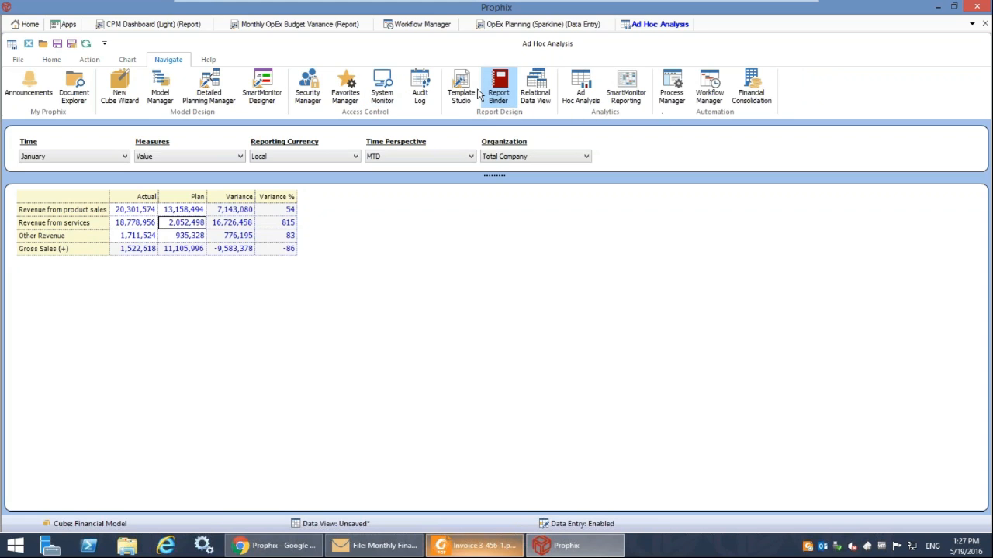
click(463, 92)
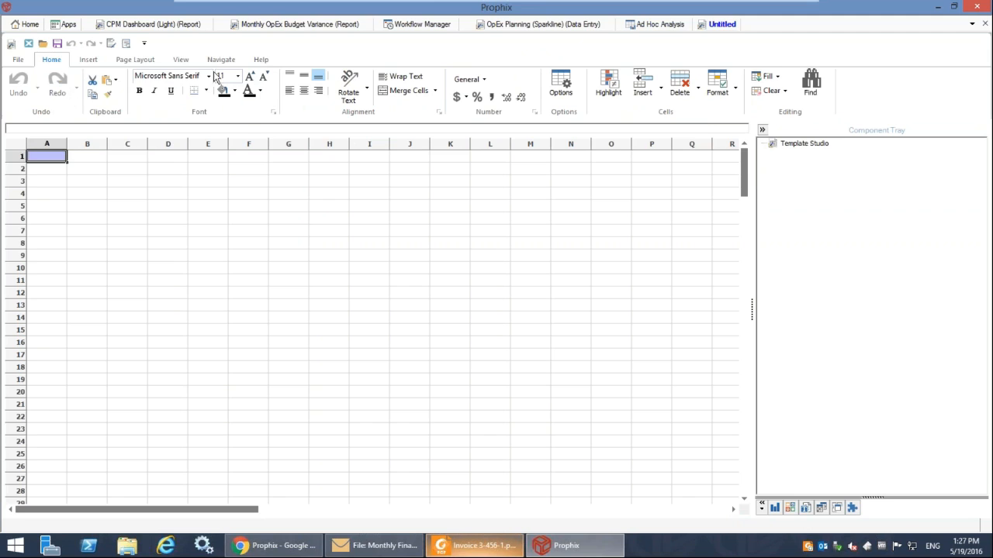
click(89, 61)
click(27, 85)
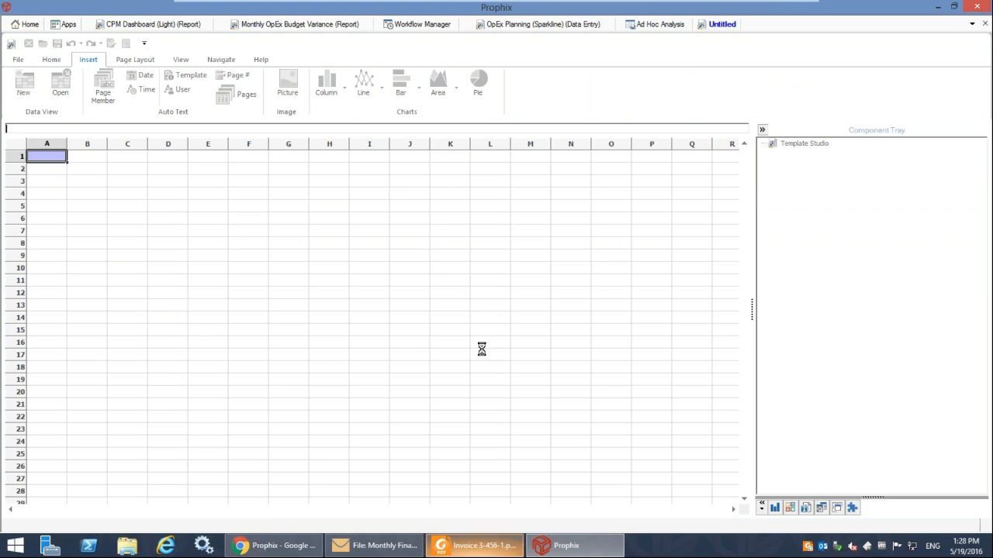
double_click(479, 271)
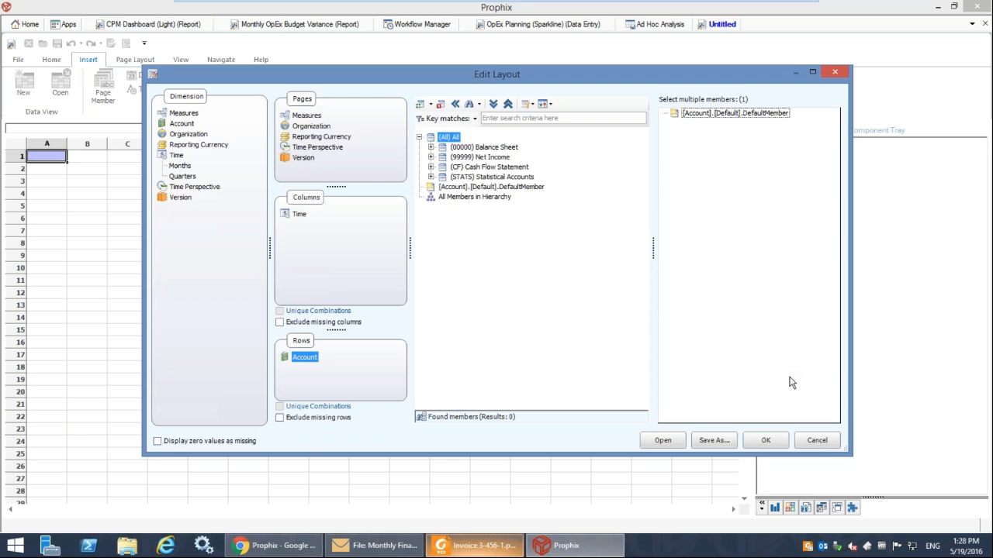
click(817, 441)
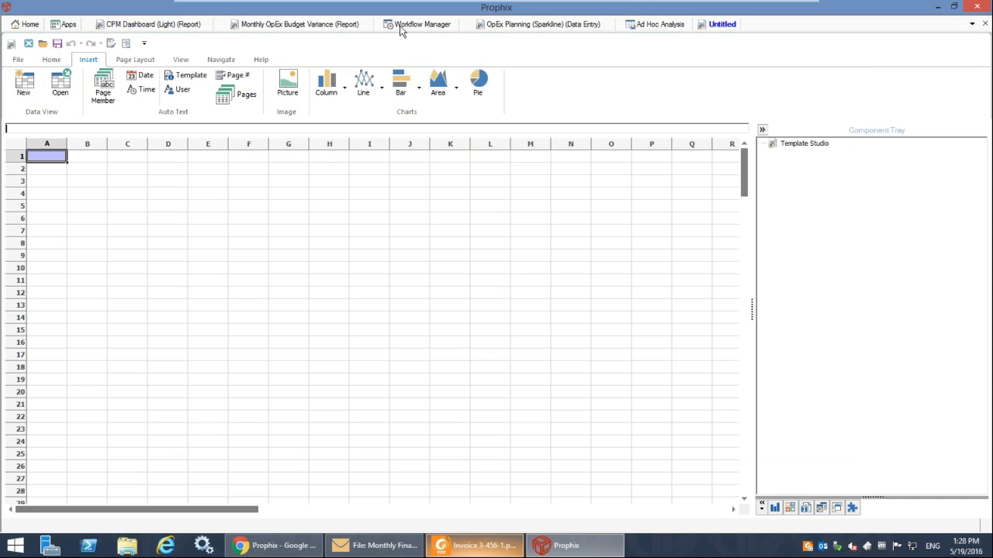
Return to the open CPM Dashboard (Light) report.
click(165, 26)
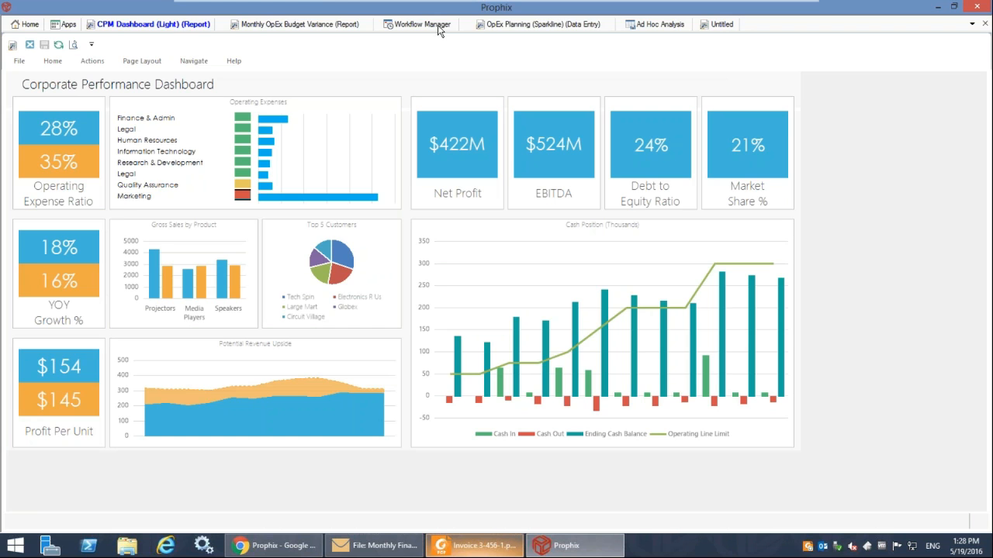
Switch to the Workflow Manager and collapse every activity of the Budget Cycle Project.
click(438, 25)
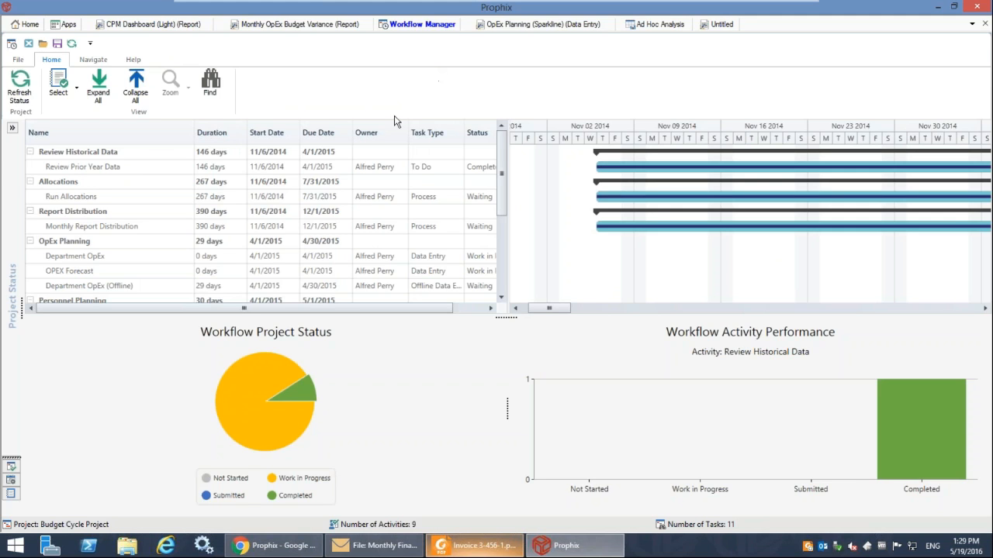
click(30, 241)
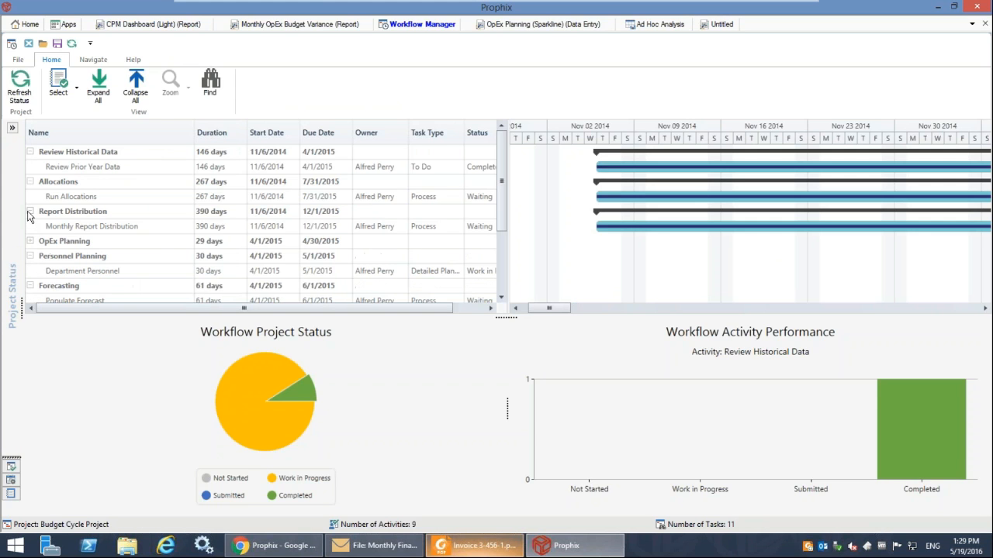
click(29, 211)
click(29, 182)
click(30, 153)
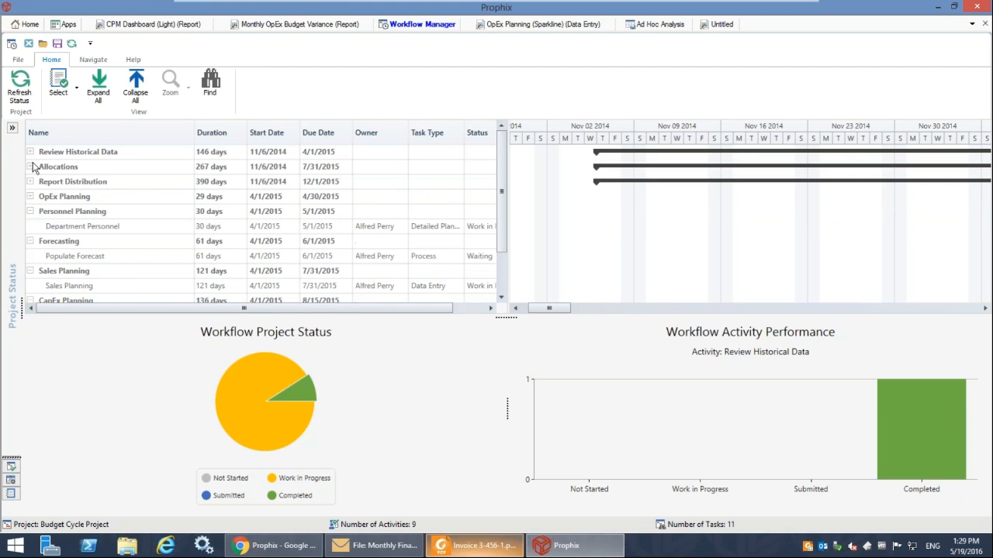
click(29, 211)
click(30, 227)
click(30, 242)
click(30, 257)
click(31, 270)
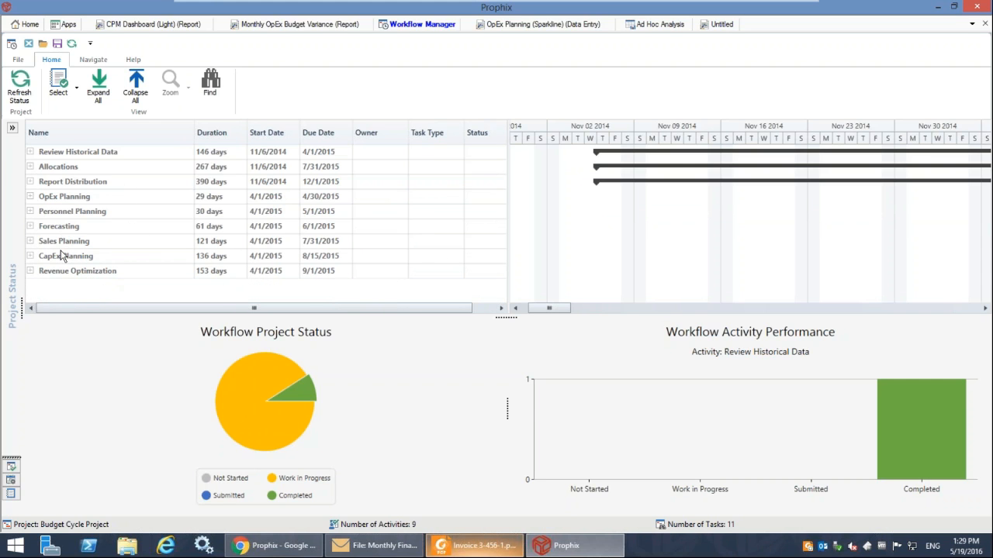
View the activity performance charts for OpEx Planning, Sales Planning and Review Historical Data.
click(61, 198)
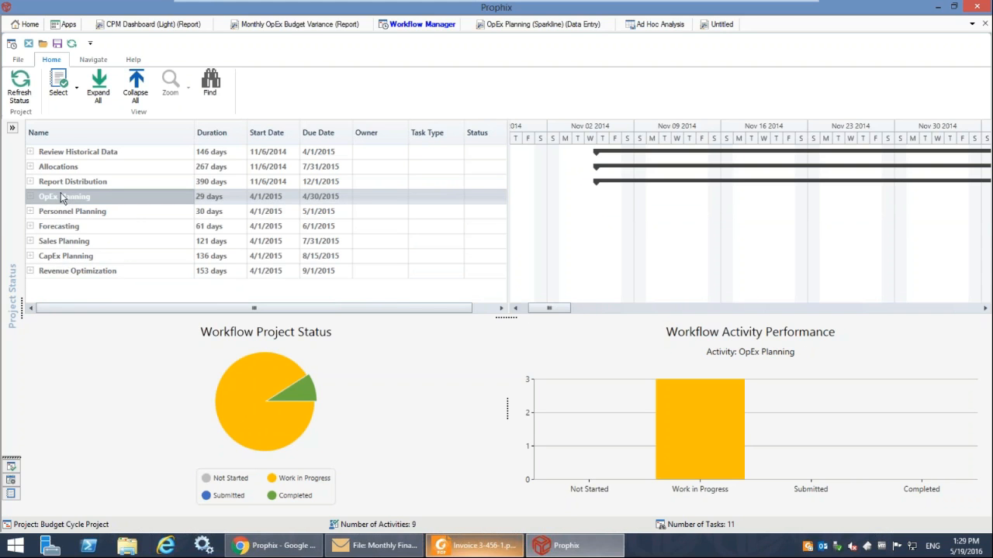
click(71, 242)
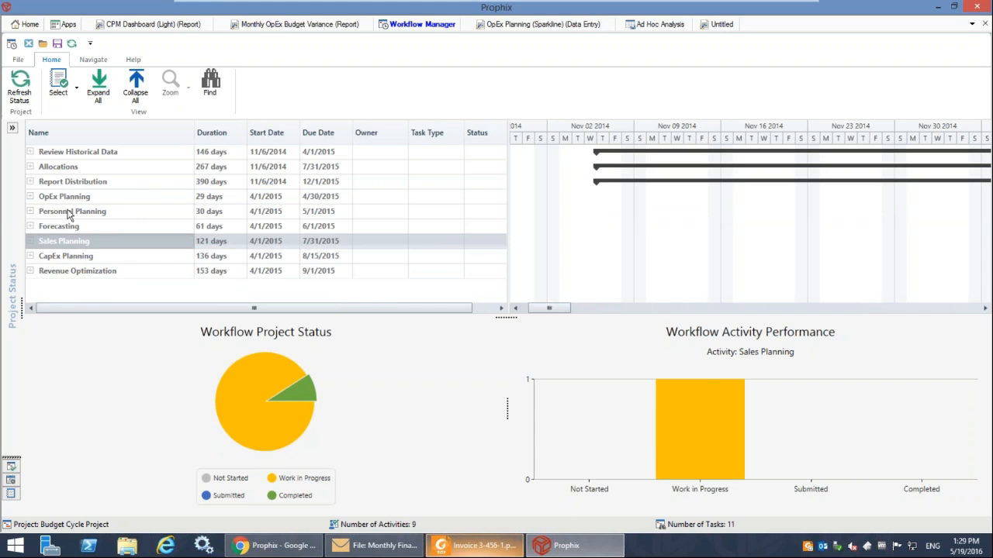
click(77, 155)
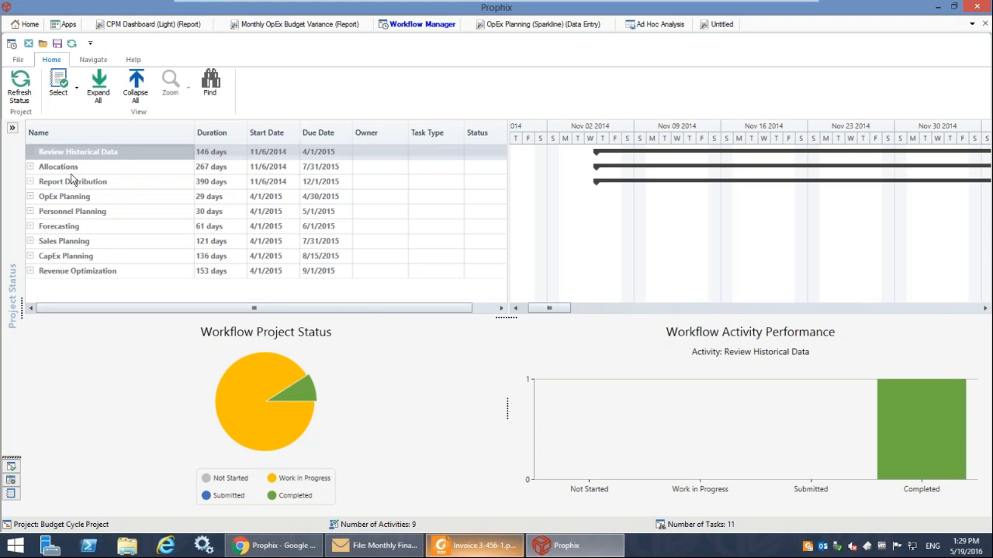
Expand the OpEx Planning activity and look through its Department OpEx, offline and OPEX Forecast tasks, plus the Report Distribution activity.
click(30, 198)
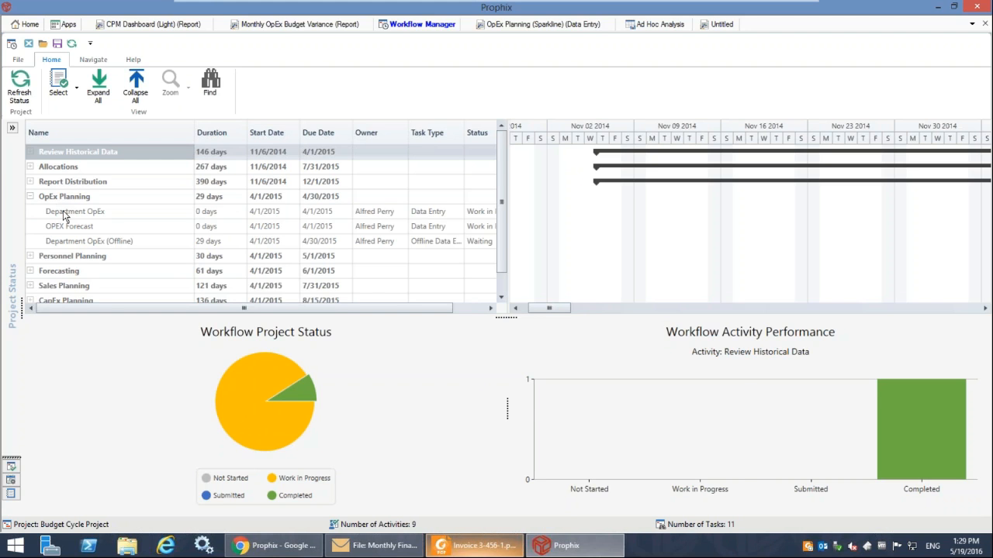
click(65, 214)
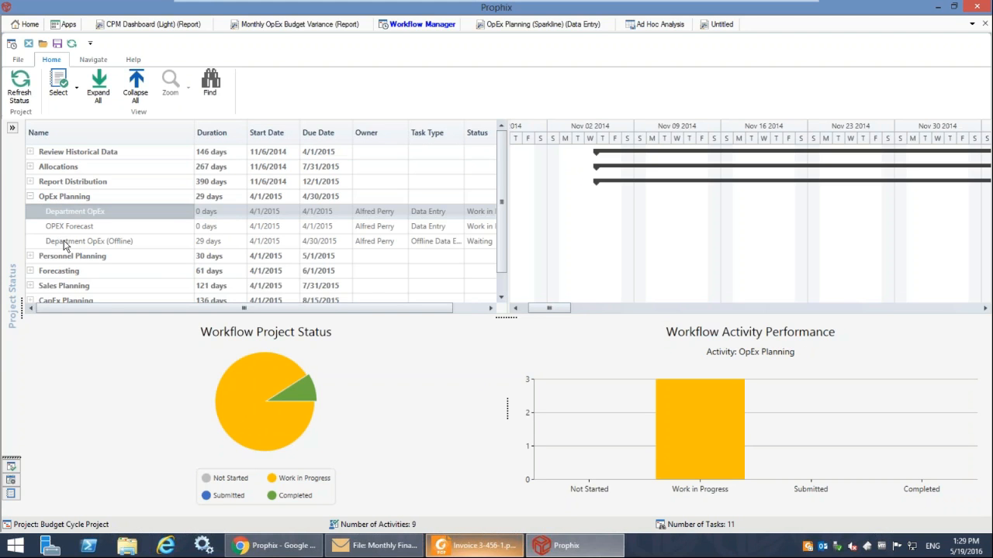
click(71, 241)
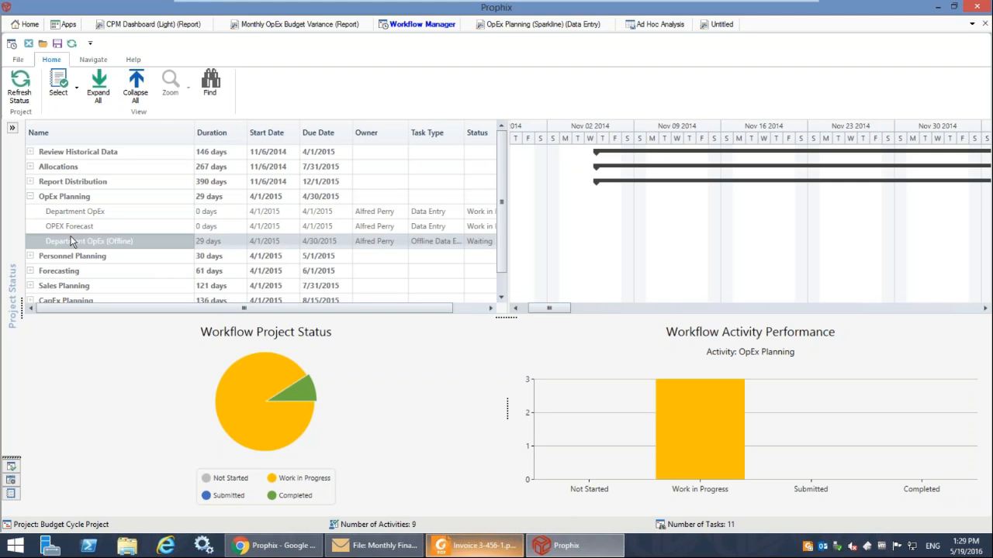
click(77, 226)
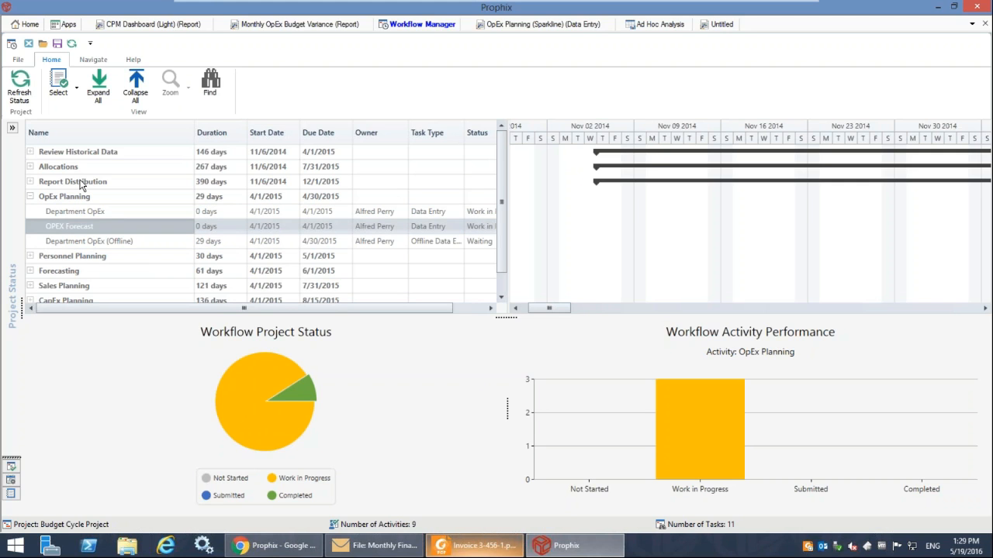
click(80, 183)
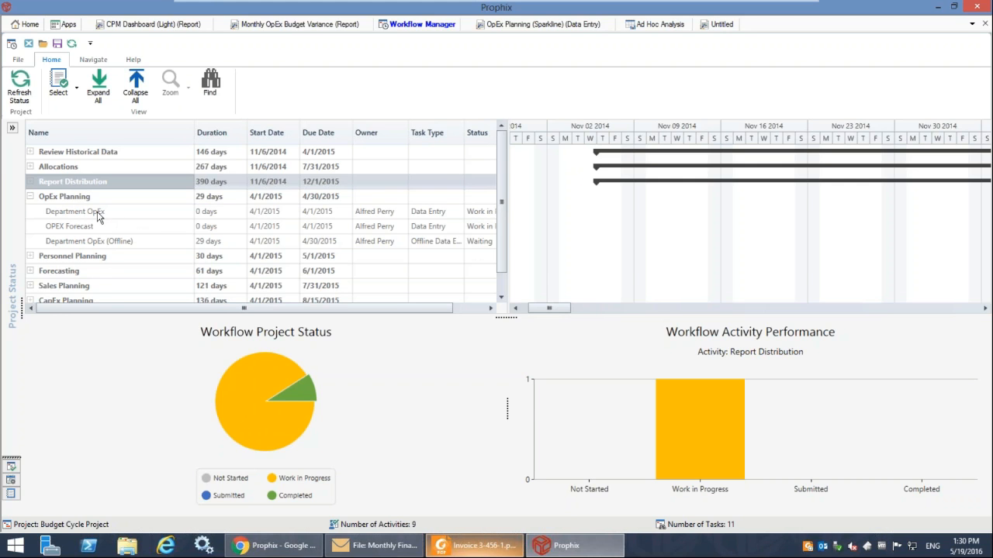
click(97, 215)
click(105, 229)
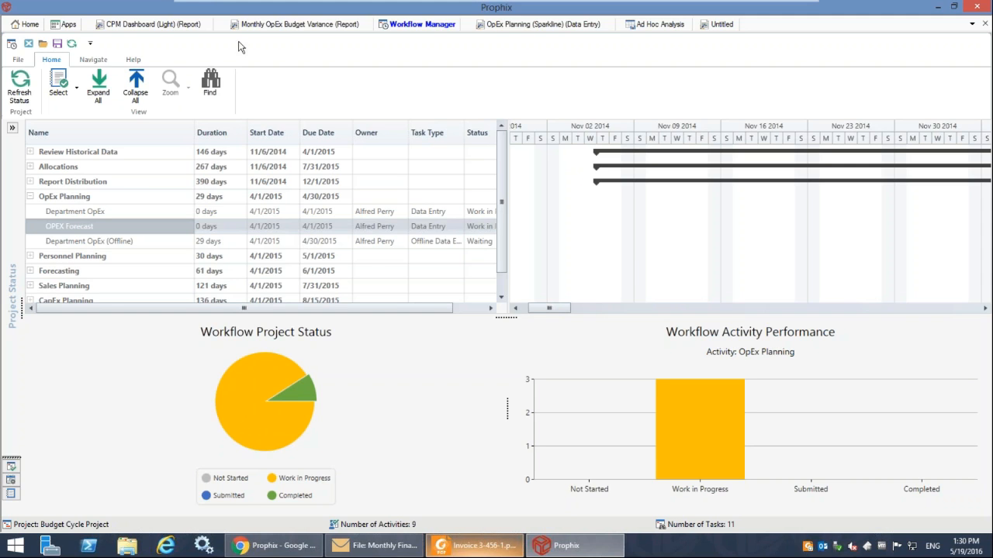
Open the assigned Department OpEx task and look at its Organization choices, keeping Product Marketing.
click(34, 25)
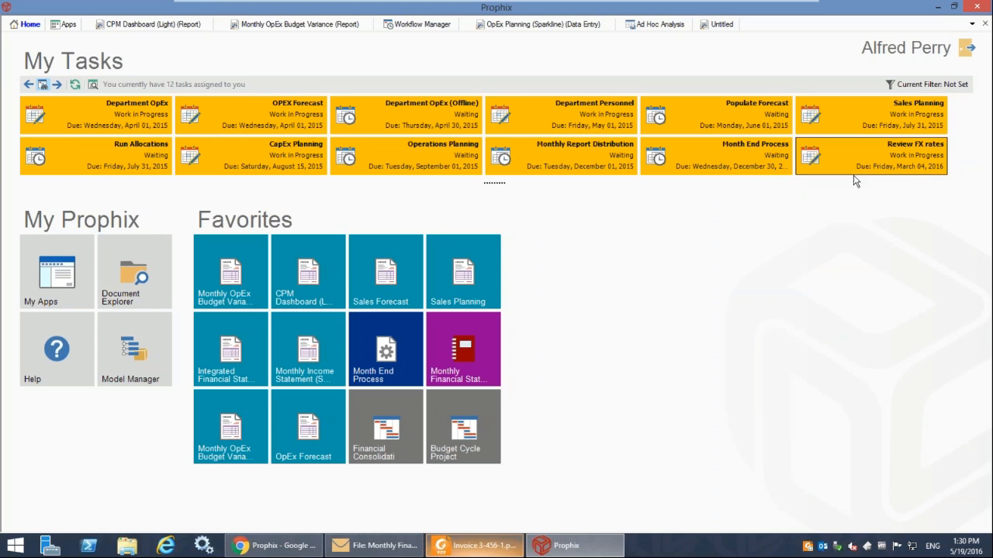
click(103, 116)
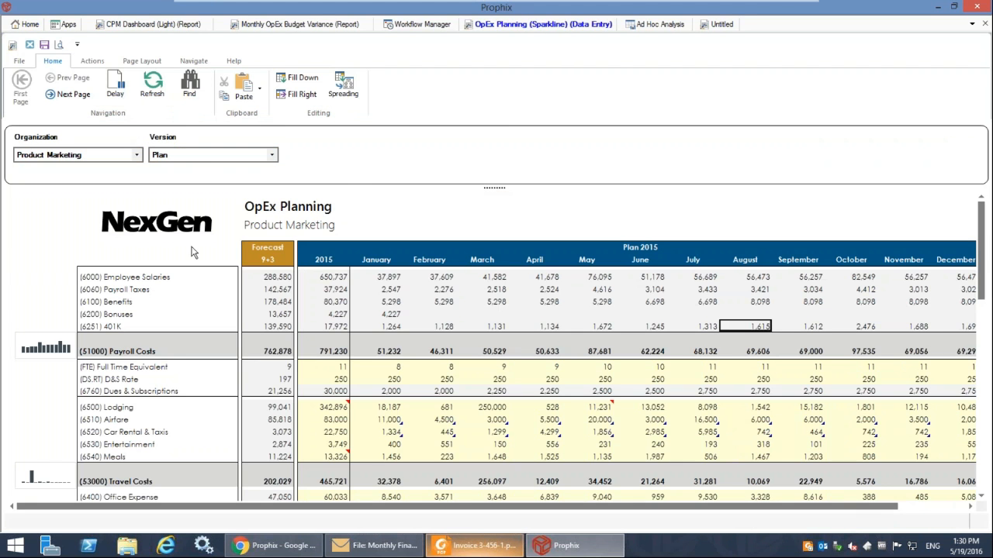
click(101, 154)
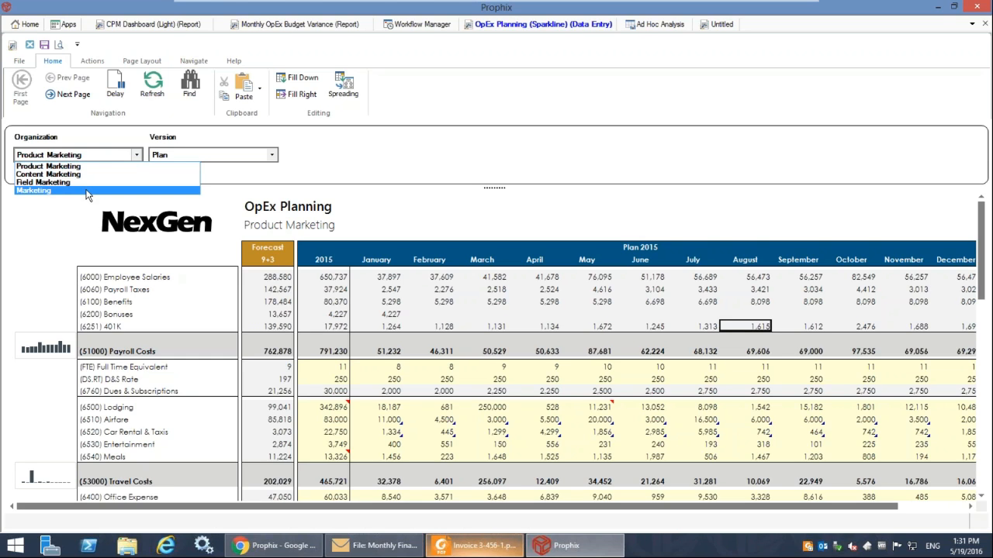
click(389, 289)
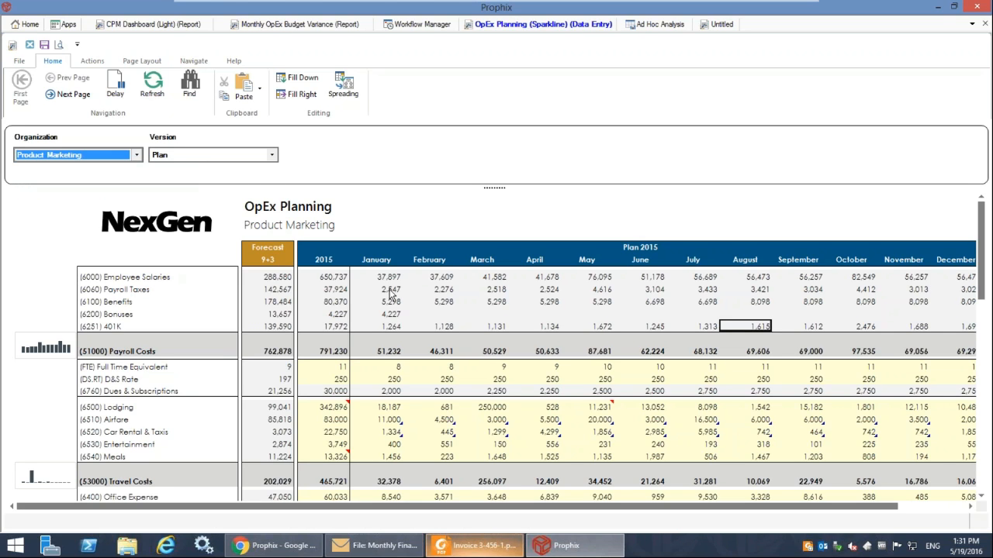
Examine the January Payroll Taxes and Lodging cells and the February D&S Rate cell in the plan.
click(391, 292)
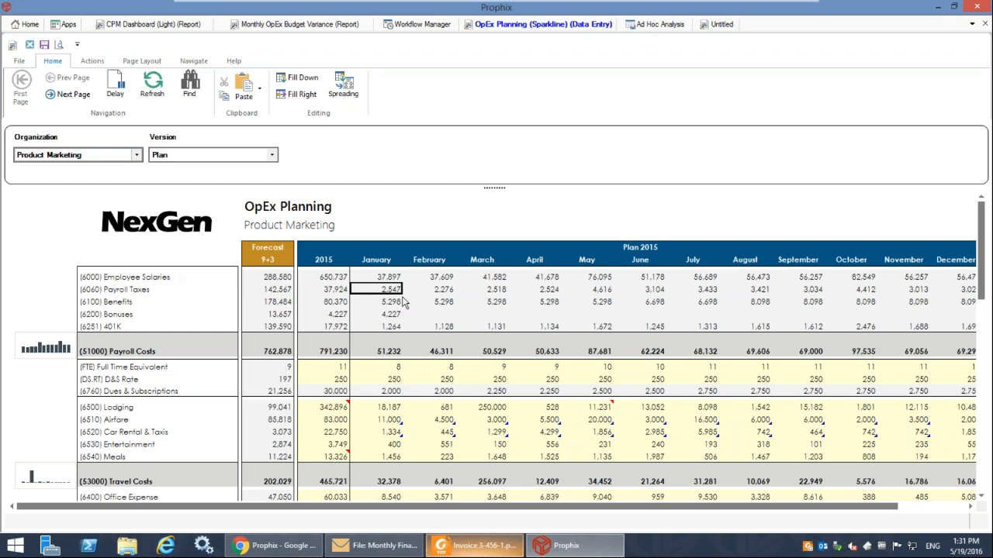
click(387, 407)
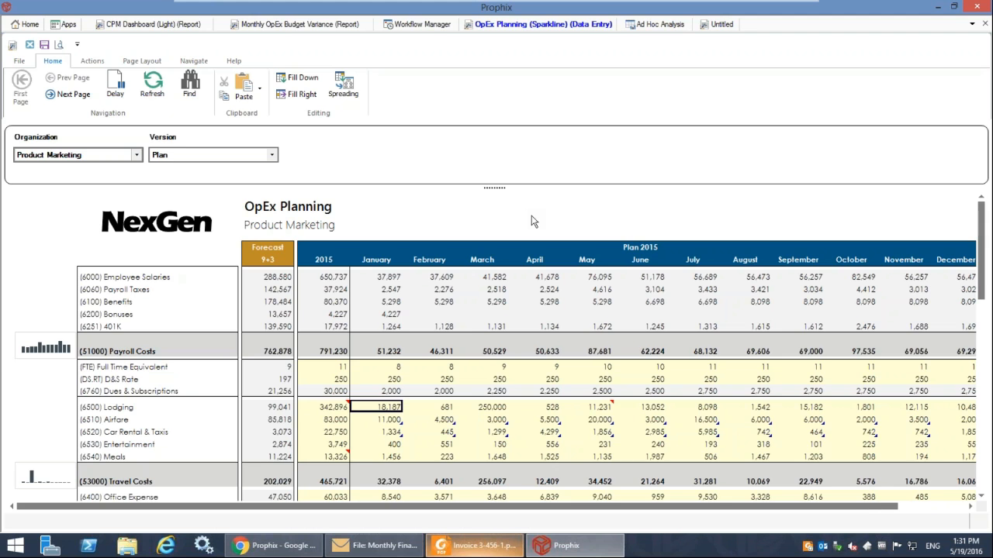
click(445, 380)
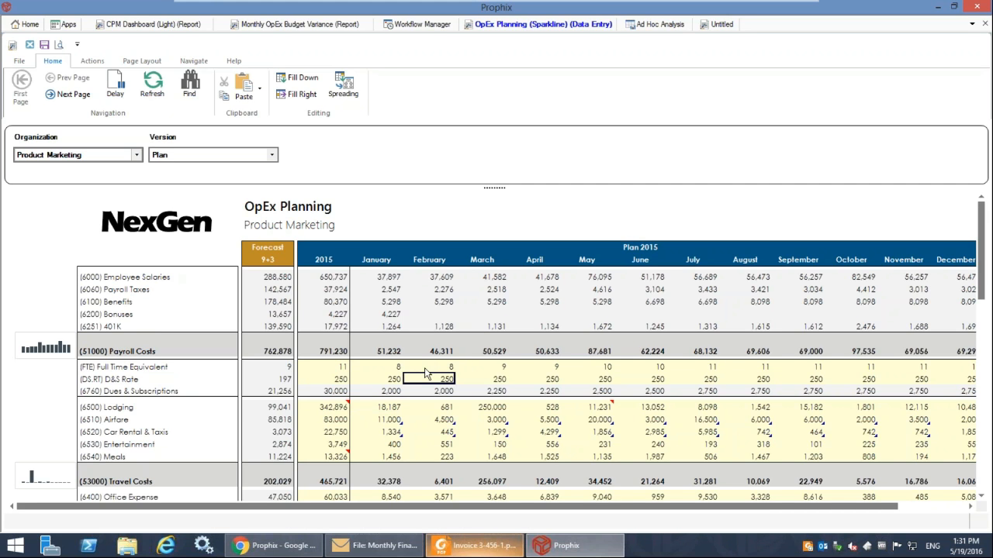
Set January Equipment Maintenance & Repairs to 8000 and check the January General & Administrative total.
scroll(425, 373, down, 5)
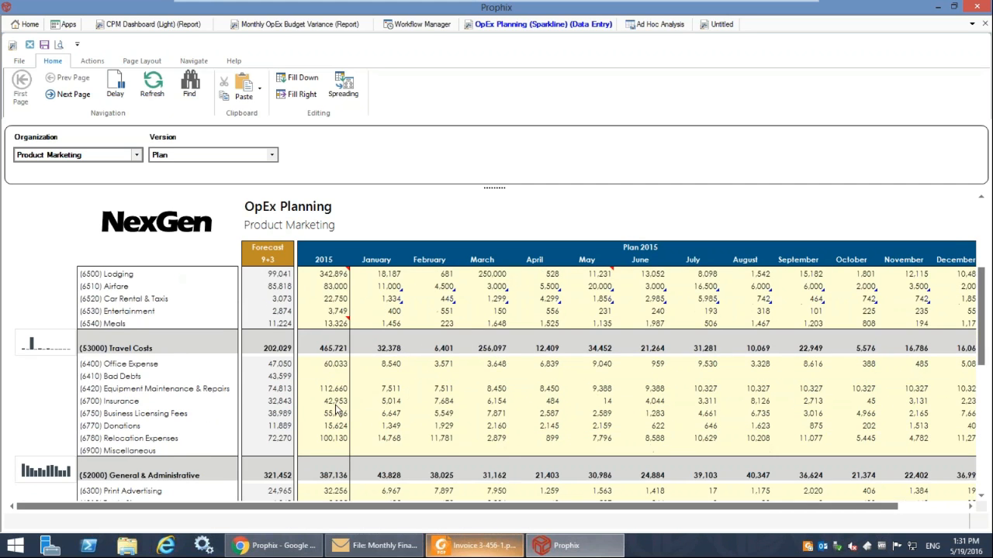
click(372, 393)
text(8000)
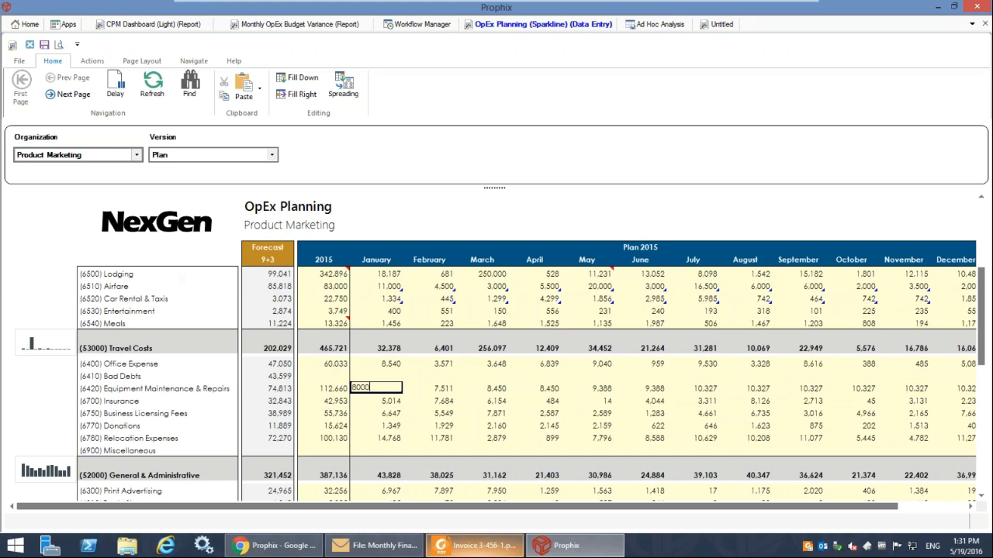
key(Return)
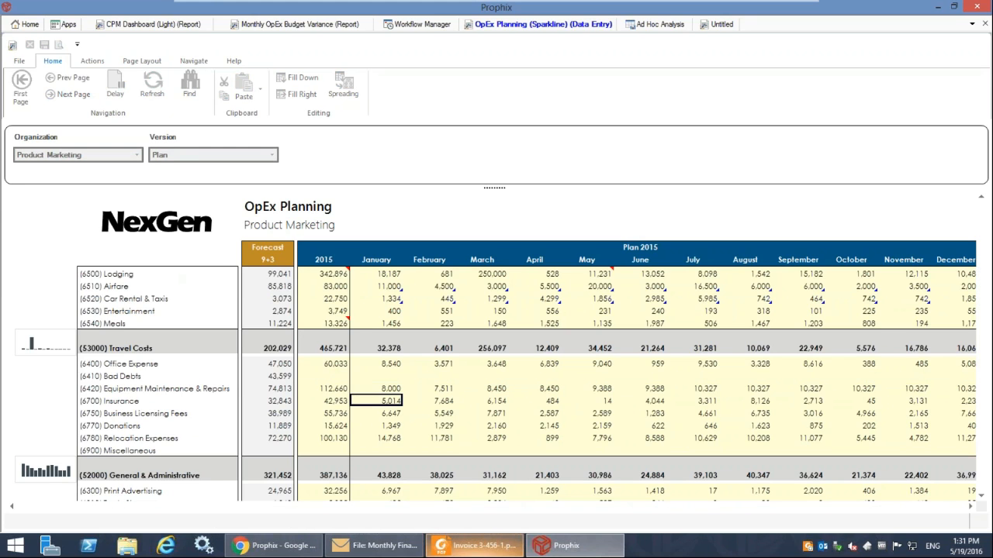
click(392, 476)
drag(392, 364, 391, 459)
click(383, 475)
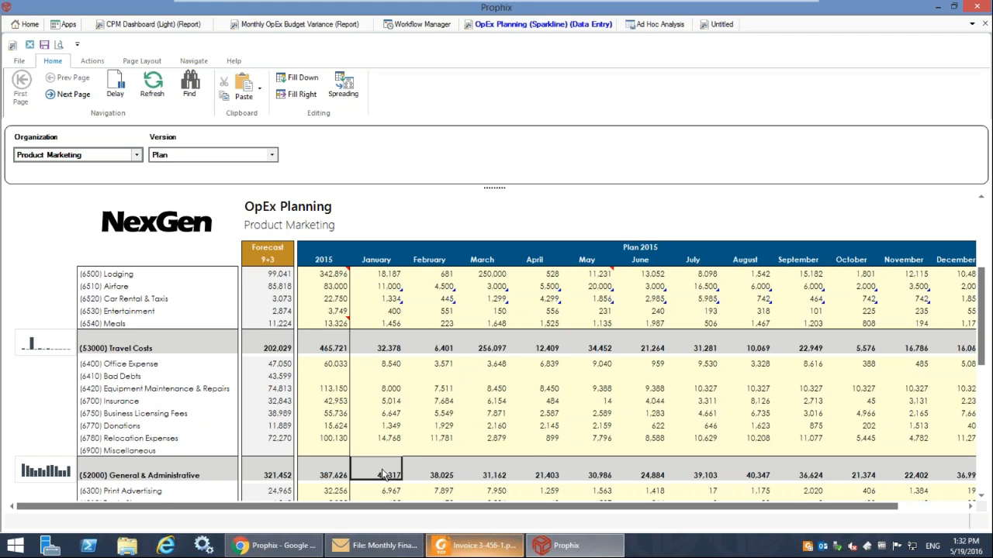
Set January Equipment Maintenance & Repairs to 9000.
click(386, 388)
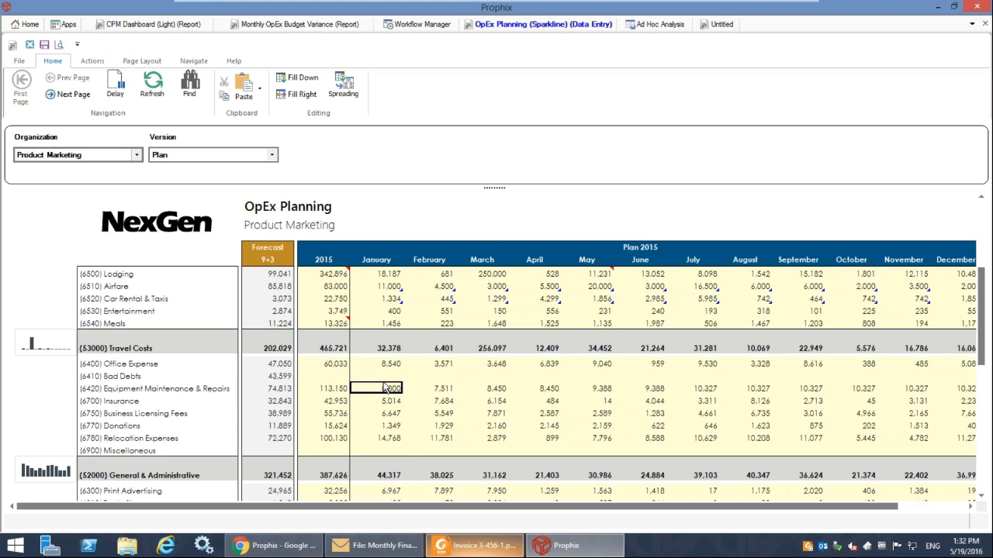
text(9000)
key(Return)
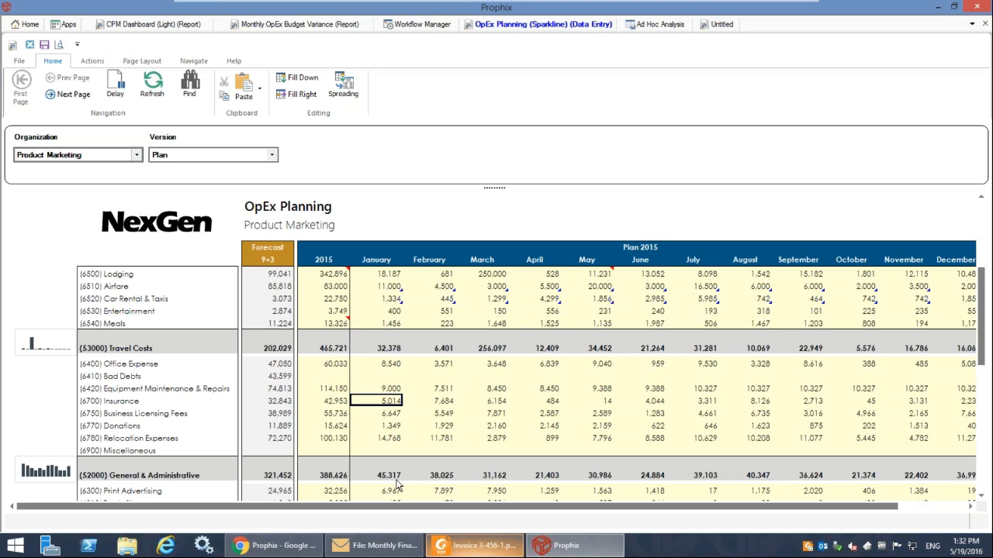
Set the full-year 2015 Equipment Maintenance & Repairs amount to 80000 and move the spread method dialog clear of the row.
click(345, 391)
text(80000)
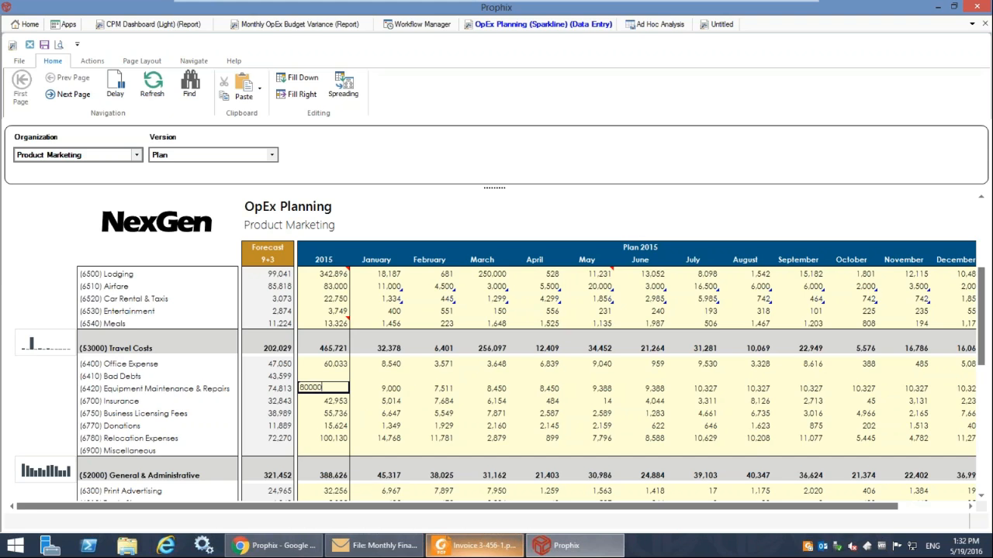
key(Return)
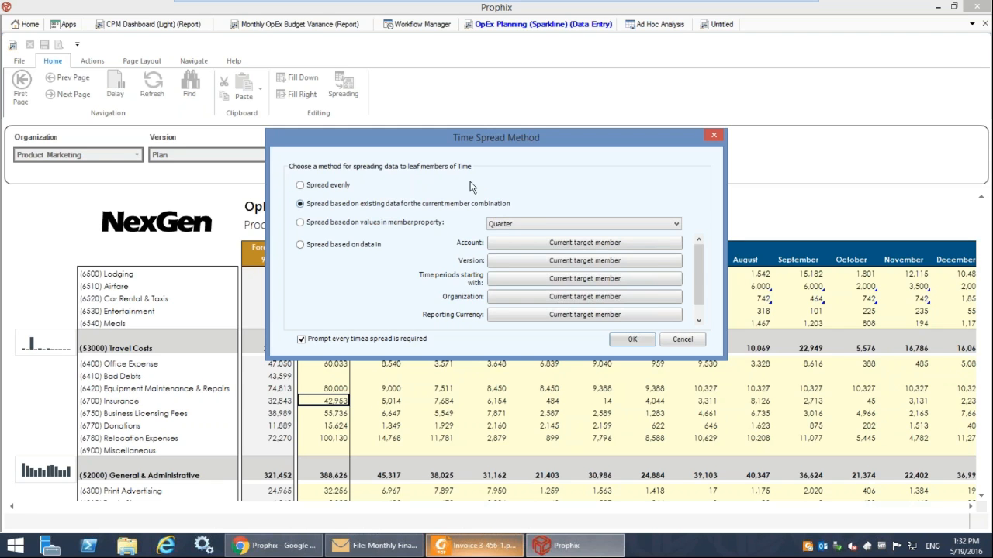
drag(484, 142, 464, 74)
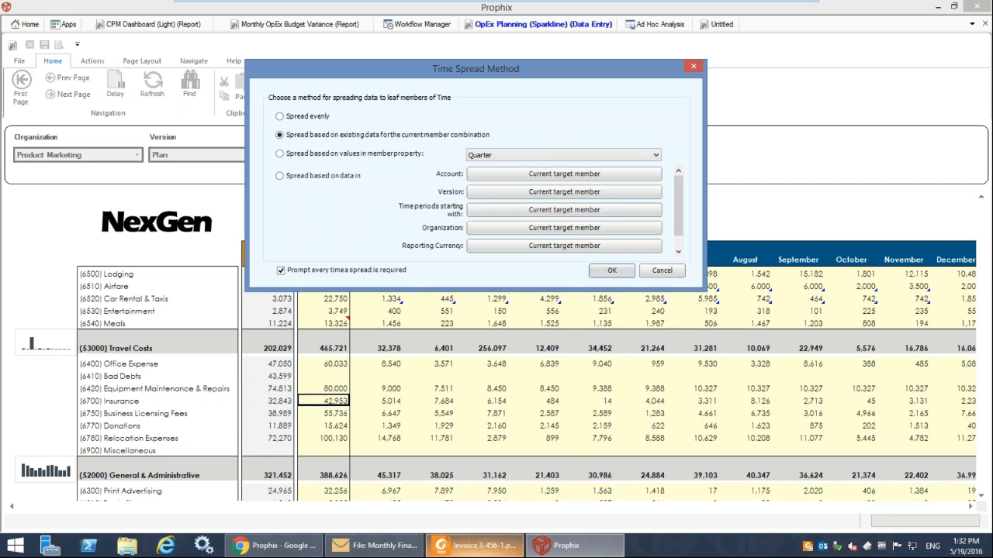
Go through the time spread methods and choose to spread the annual amount based on data in specified members.
click(315, 117)
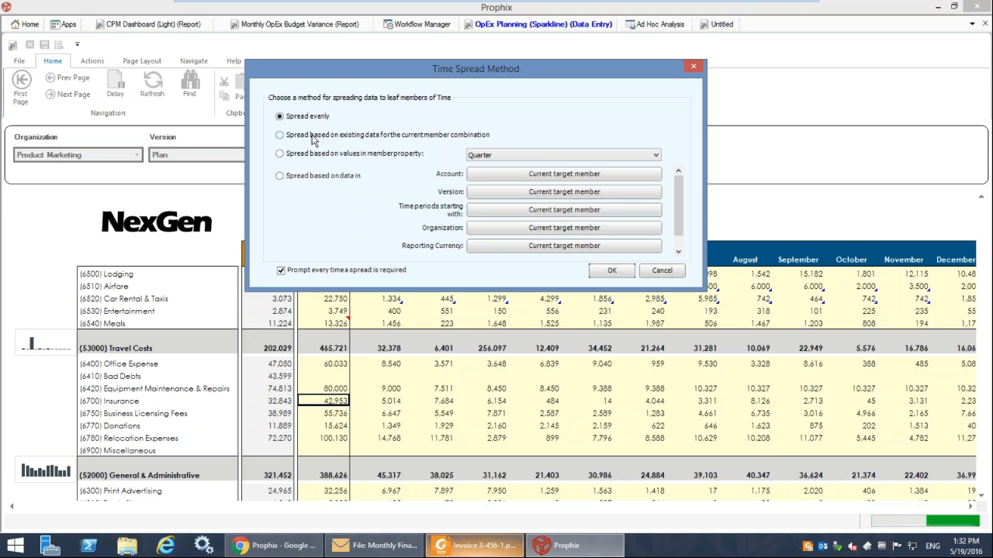
click(309, 135)
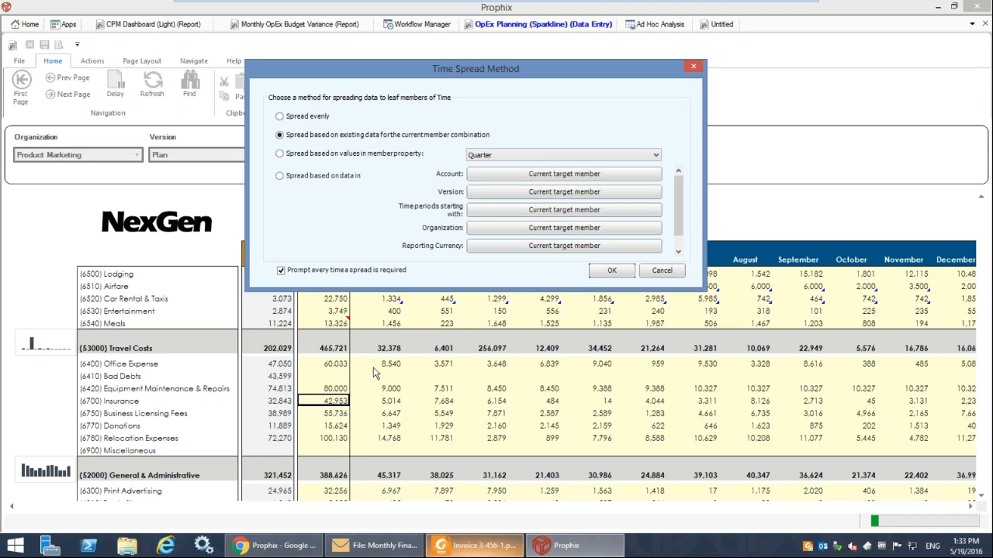
click(319, 152)
click(320, 180)
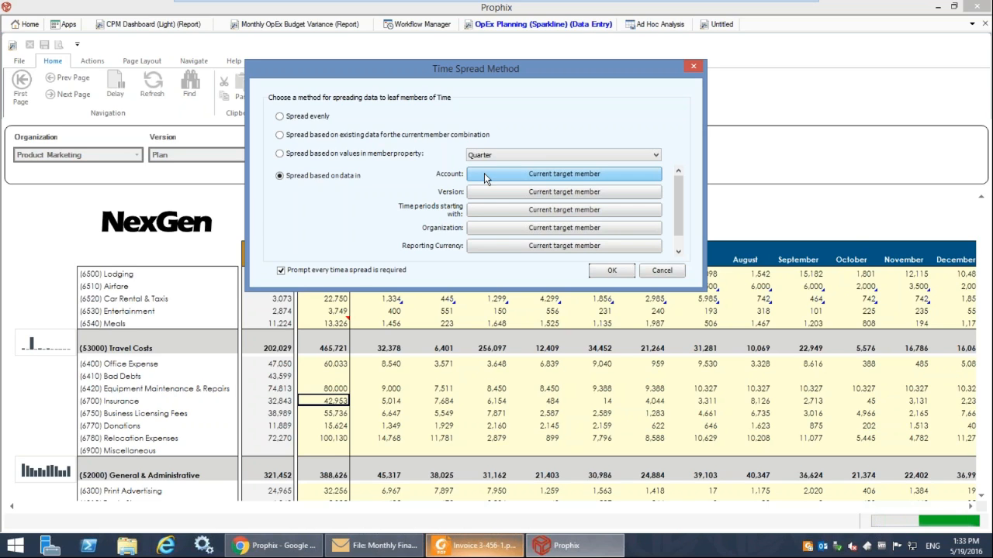
Base the time spread on the (4000) Gross Sales account under Gross Margin.
click(484, 173)
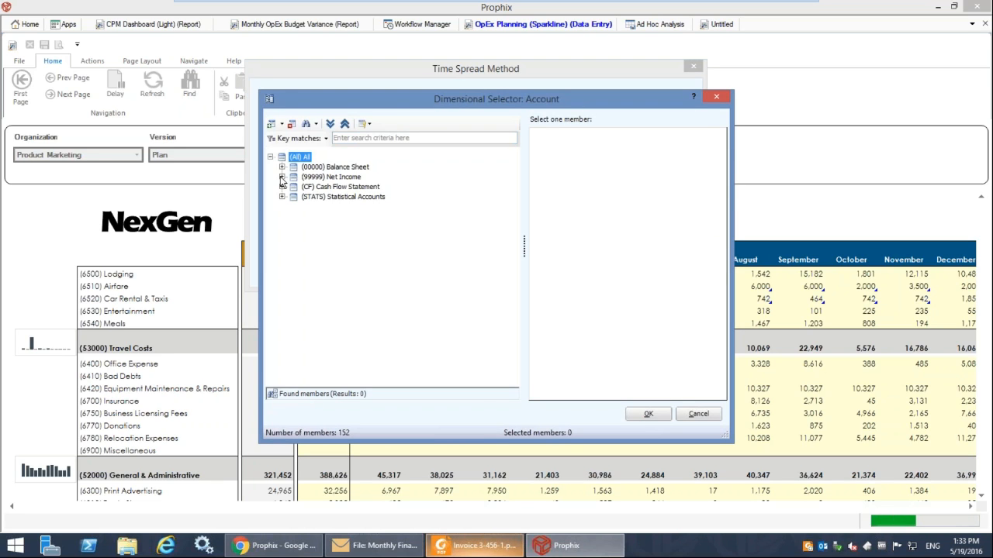
click(282, 177)
click(294, 187)
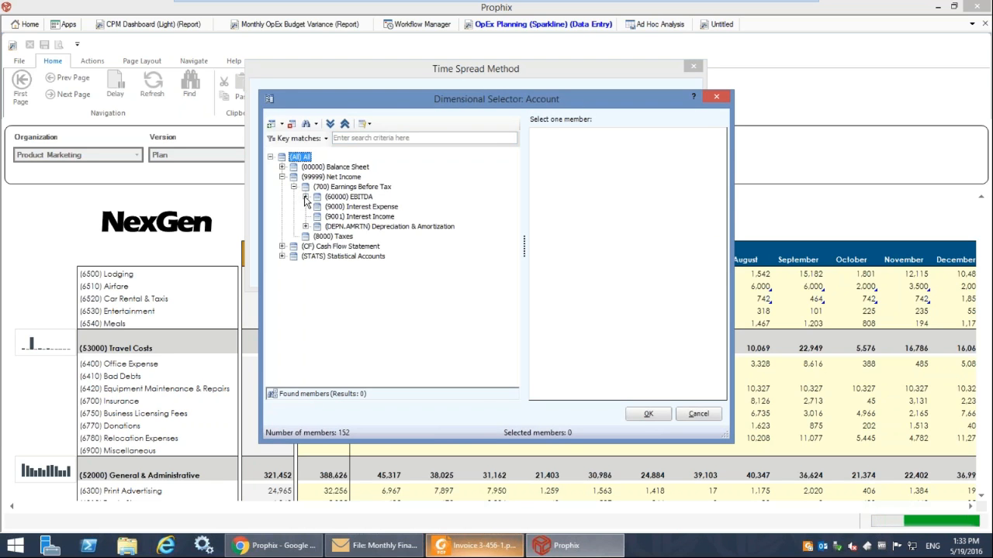
click(306, 197)
click(317, 206)
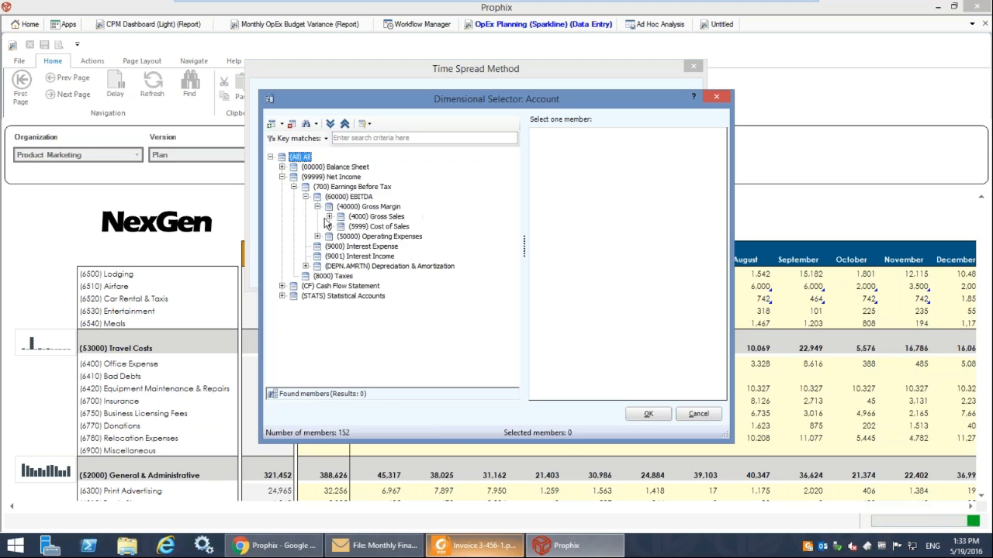
drag(353, 221, 618, 304)
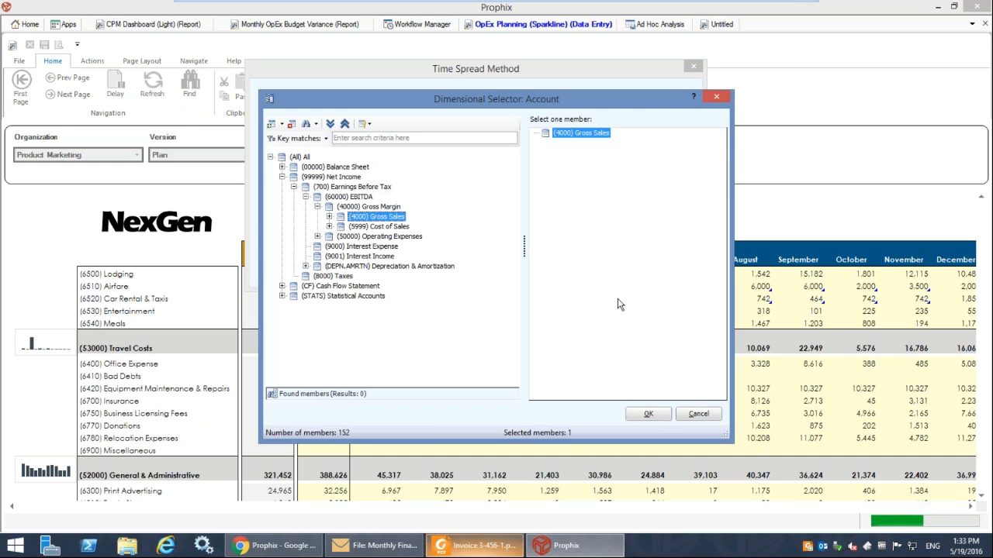
click(658, 413)
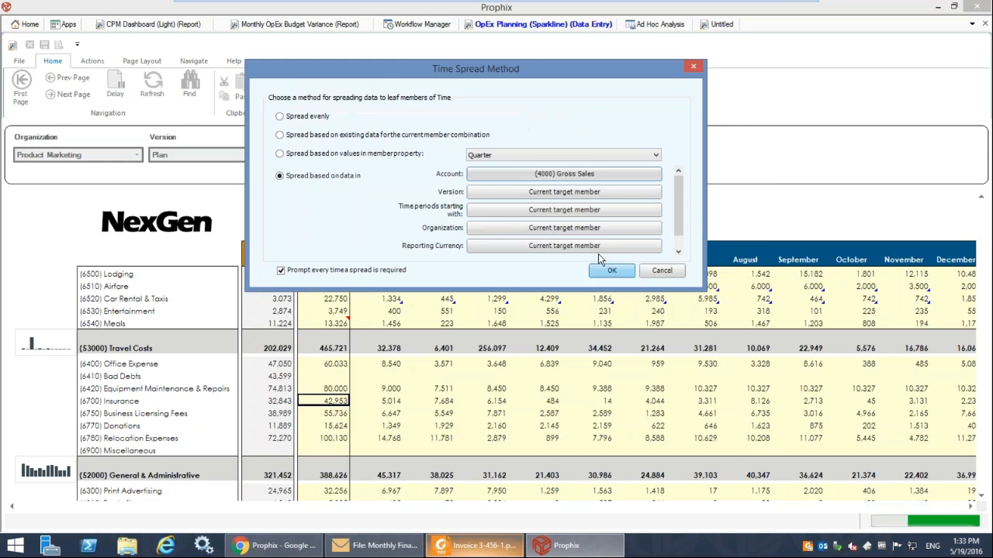
Base the spread on the (LOB) All Lines of Business organization and apply it to the annual Equipment Maintenance & Repairs amount.
click(535, 230)
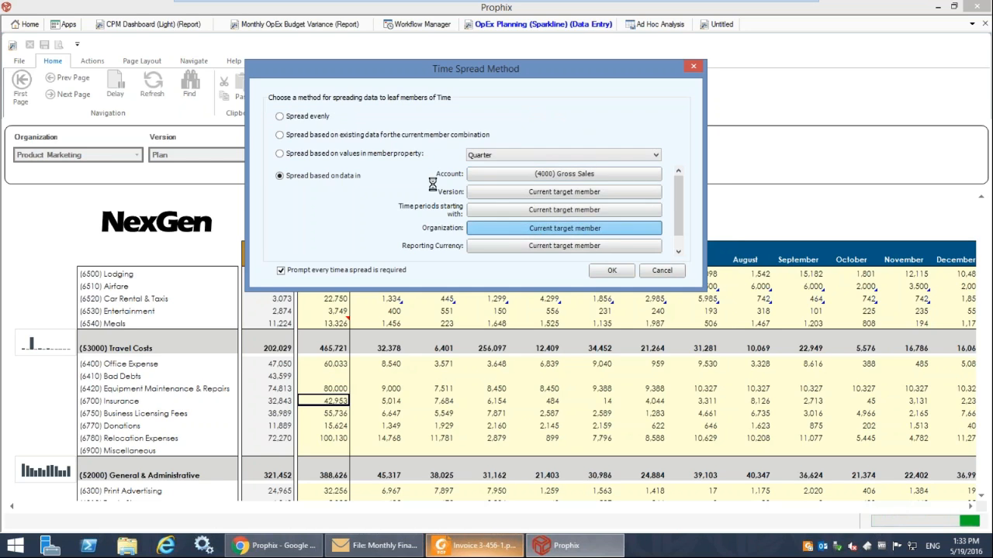
click(282, 167)
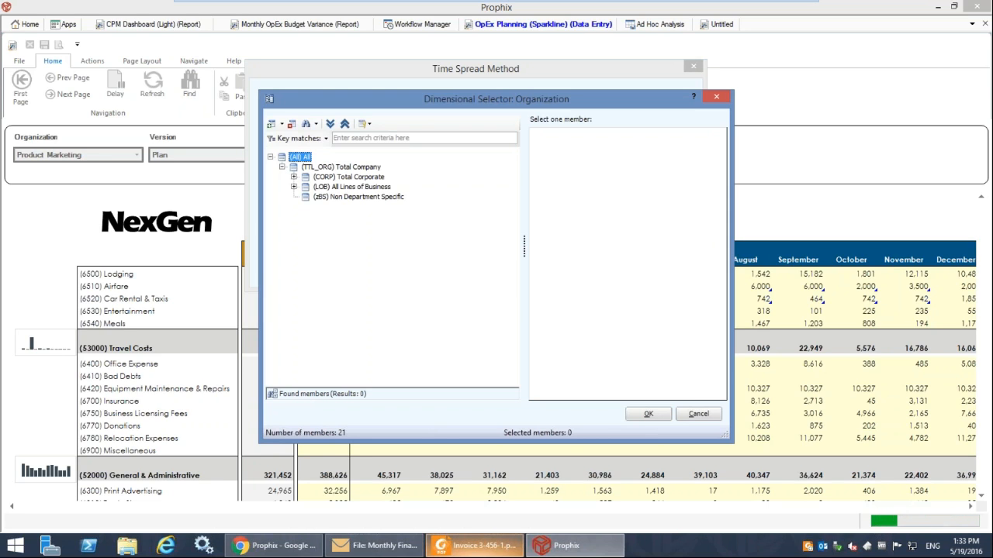
click(294, 187)
drag(339, 193, 589, 182)
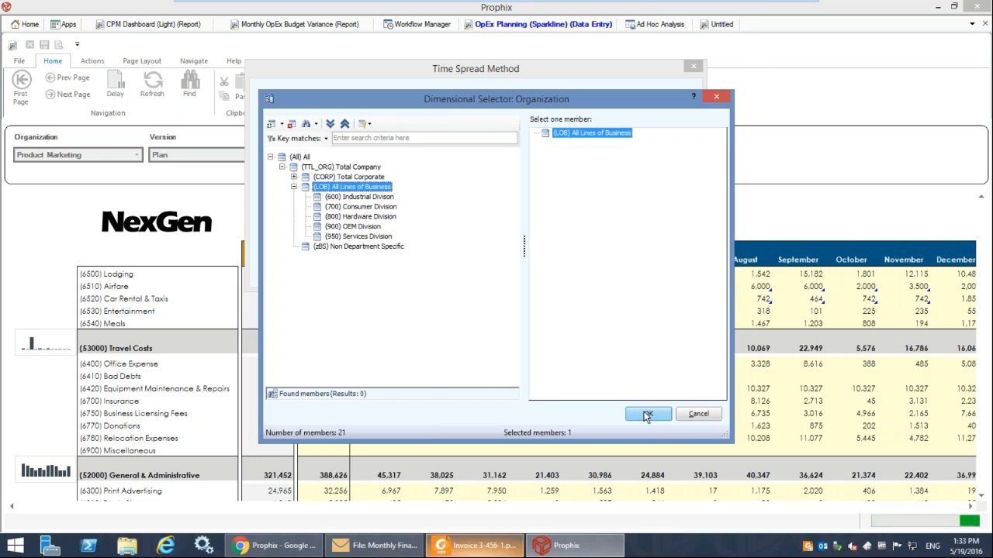
click(646, 415)
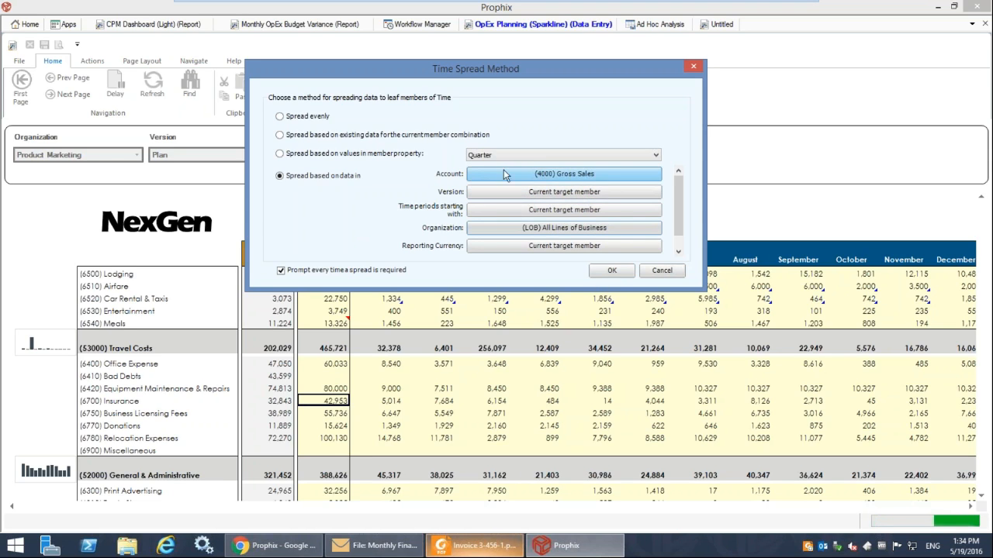
click(617, 270)
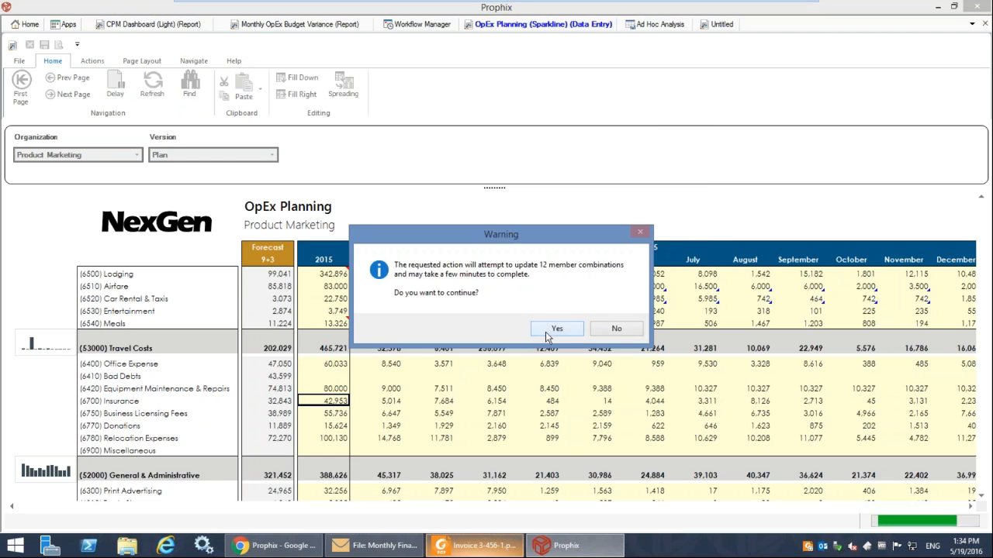
click(557, 332)
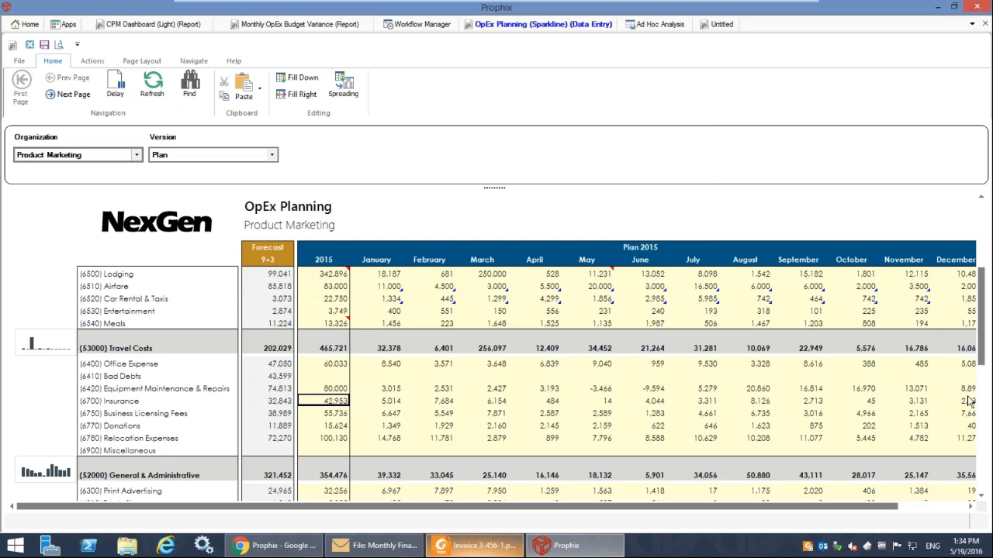
Open the line item details for January Airfare, enlarge the window to review the monthly schedule, and close it.
click(391, 403)
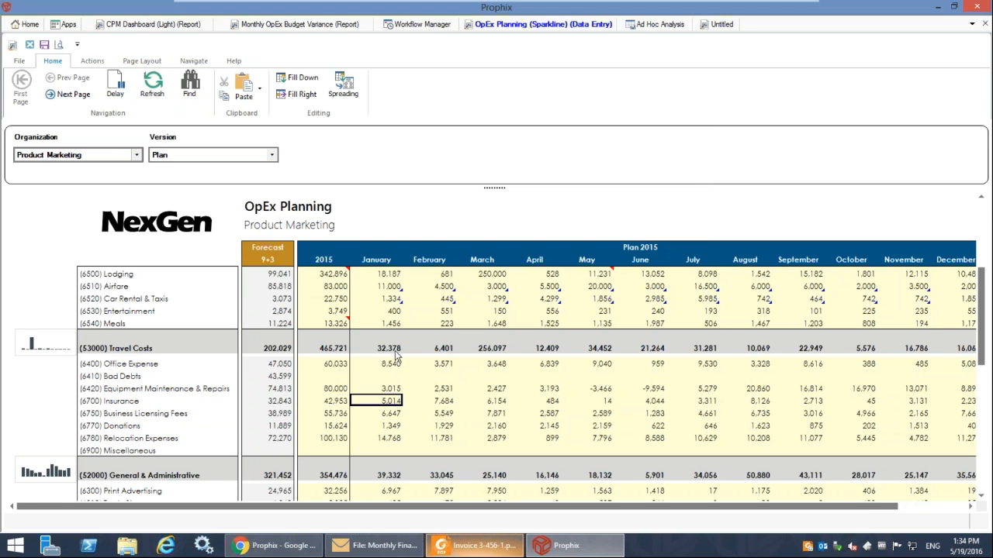
scroll(396, 355, up, 3)
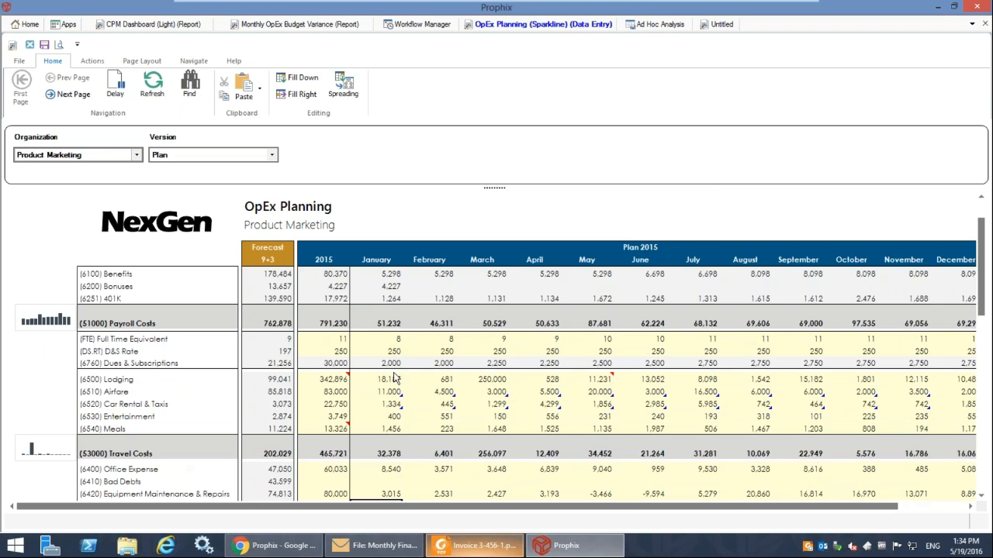
scroll(396, 379, up, 1)
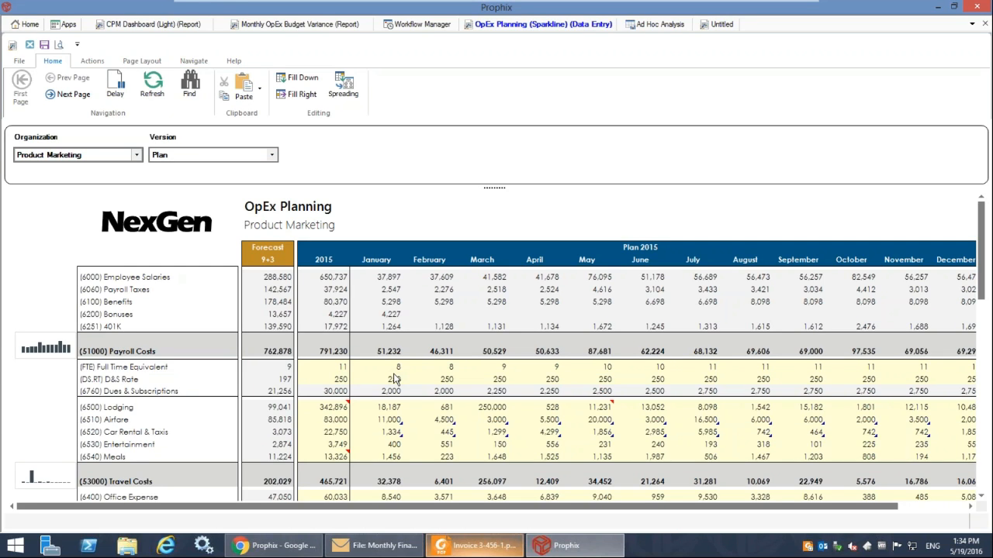
right_click(382, 423)
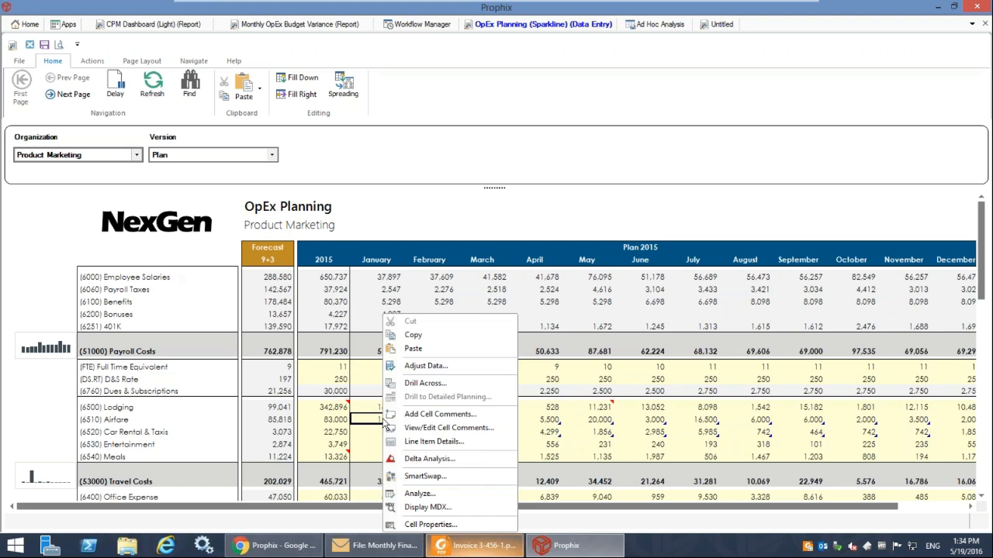
click(463, 444)
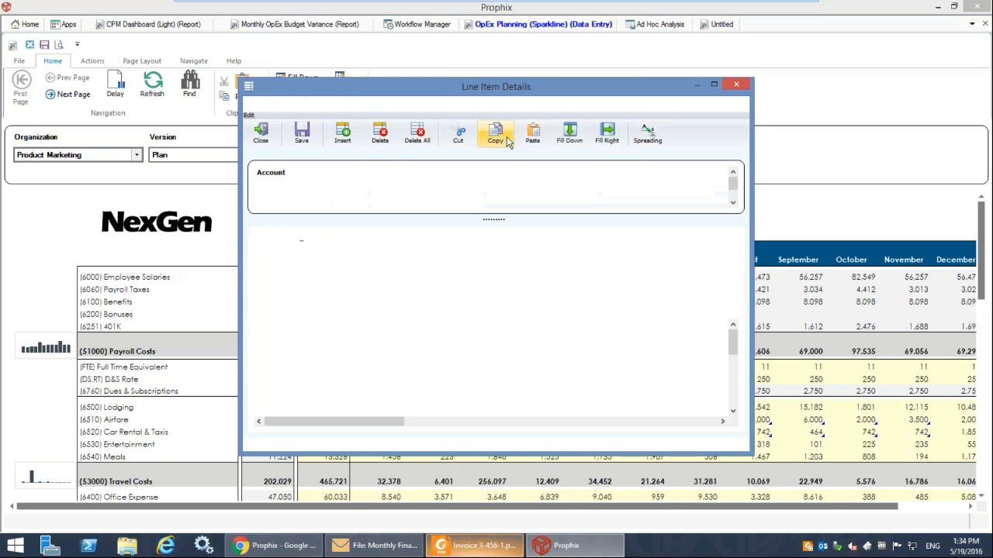
drag(497, 86, 457, 27)
drag(743, 406, 830, 476)
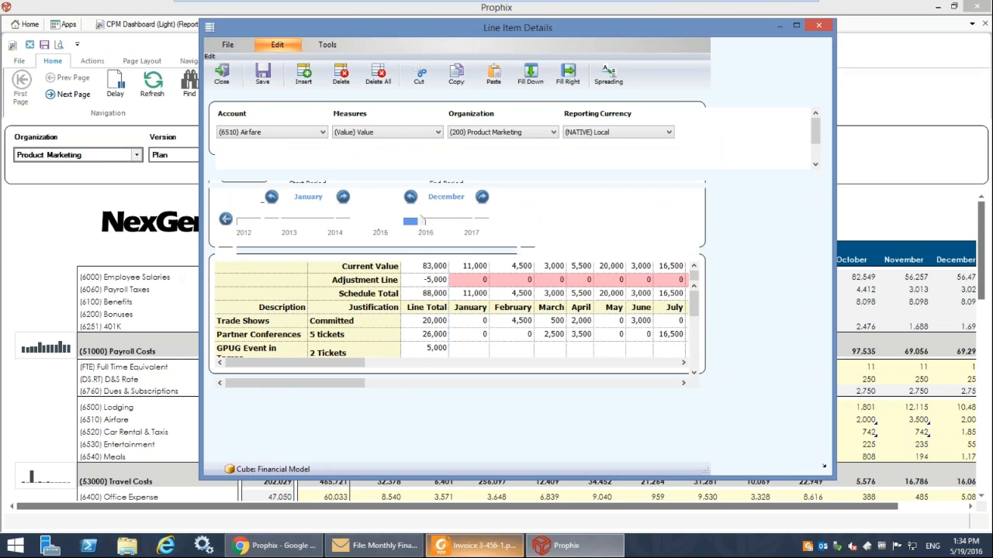
click(486, 377)
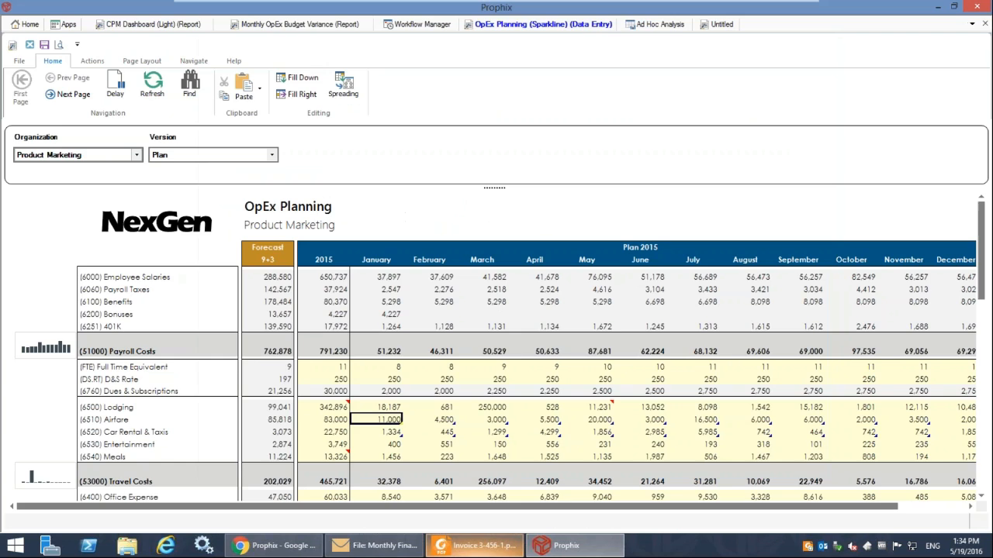
click(221, 74)
Check the January cells for Full Time Equivalent, D&S Rate and Dues & Subscriptions.
click(386, 369)
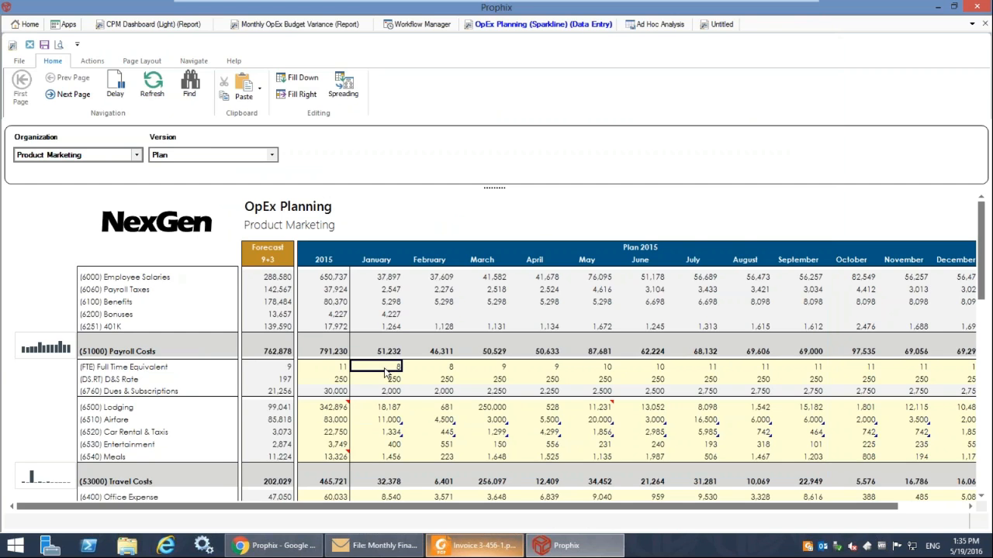
click(390, 381)
click(385, 392)
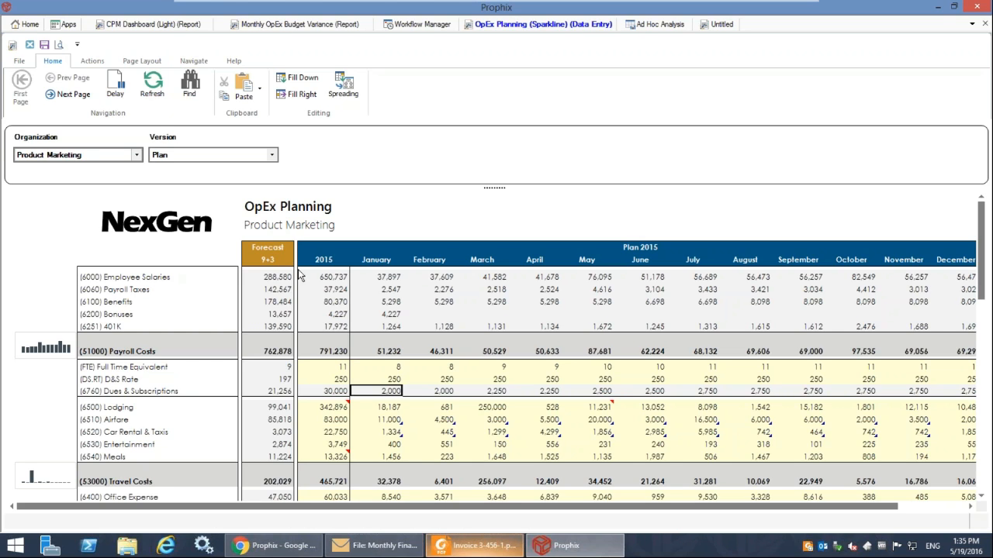
Switch the OpEx plan to Content Marketing and inspect its payroll cells and the Drill to Detailed Planning option for January Employee Salaries.
click(70, 156)
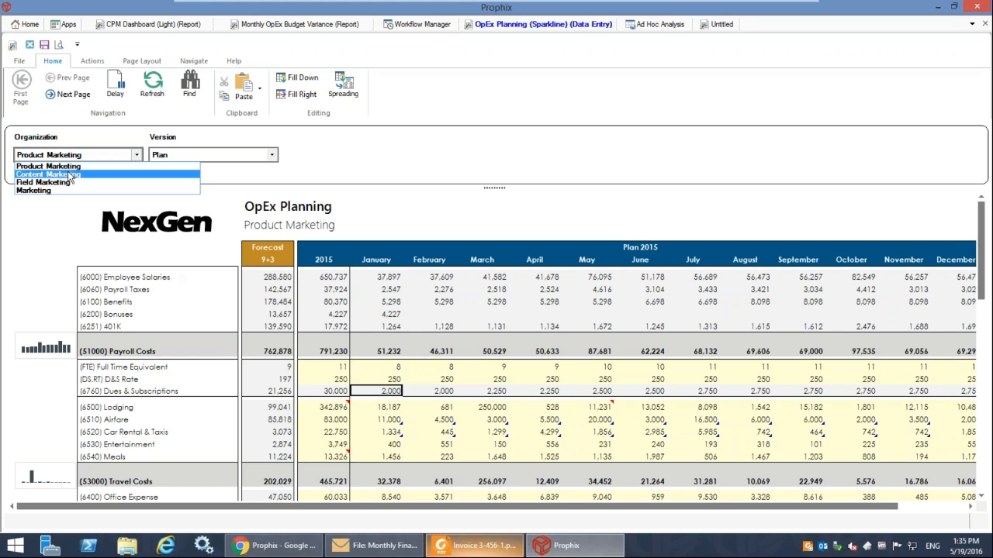
click(70, 175)
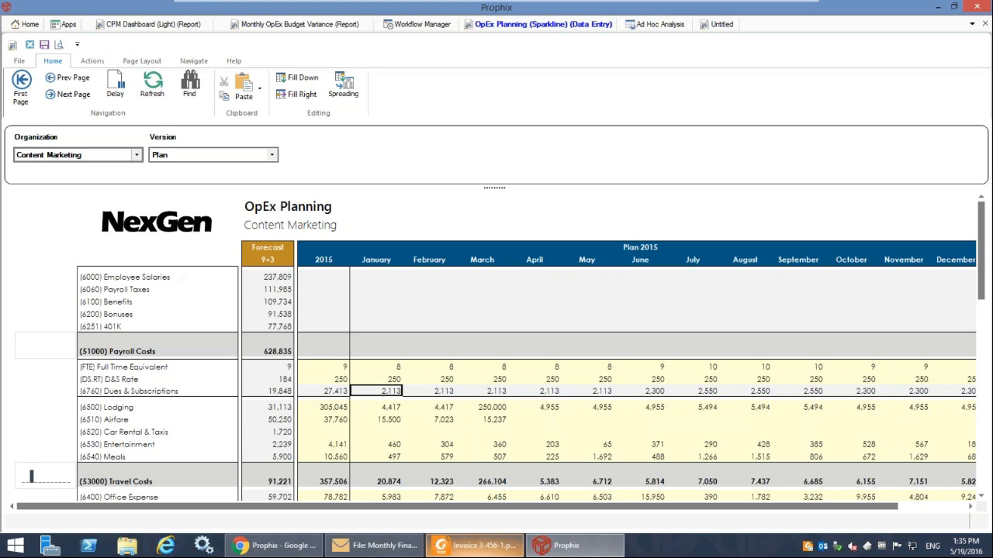
drag(377, 277, 869, 337)
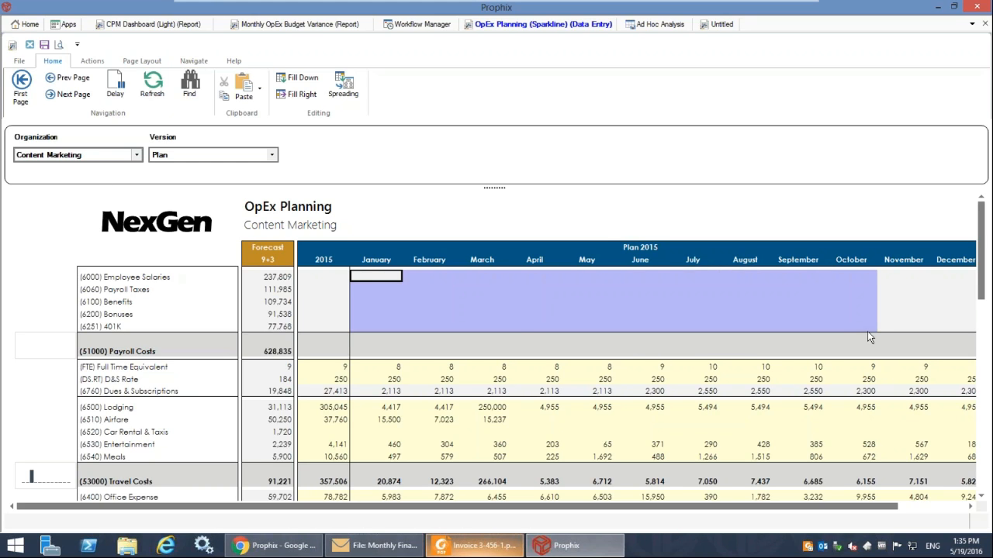
click(377, 276)
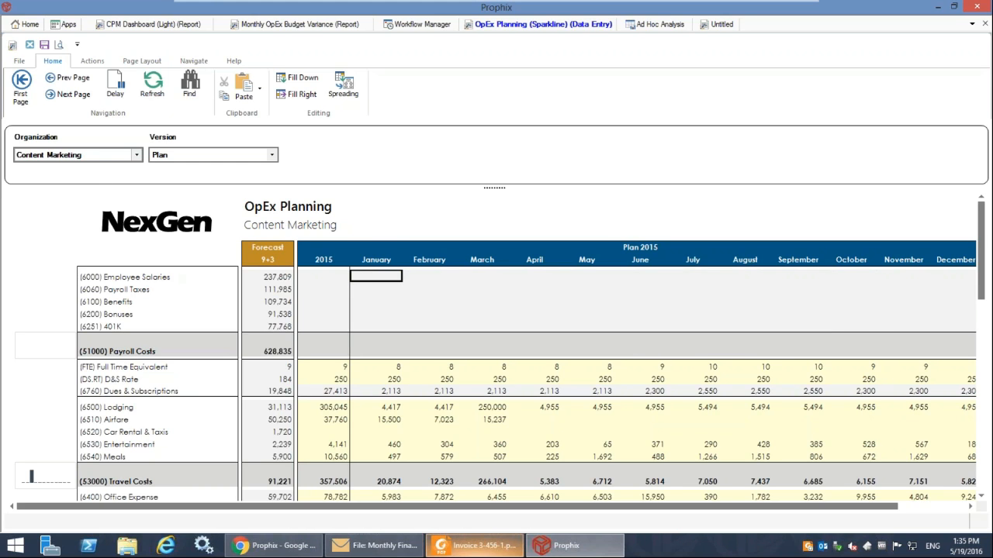
double_click(379, 275)
click(593, 319)
right_click(377, 276)
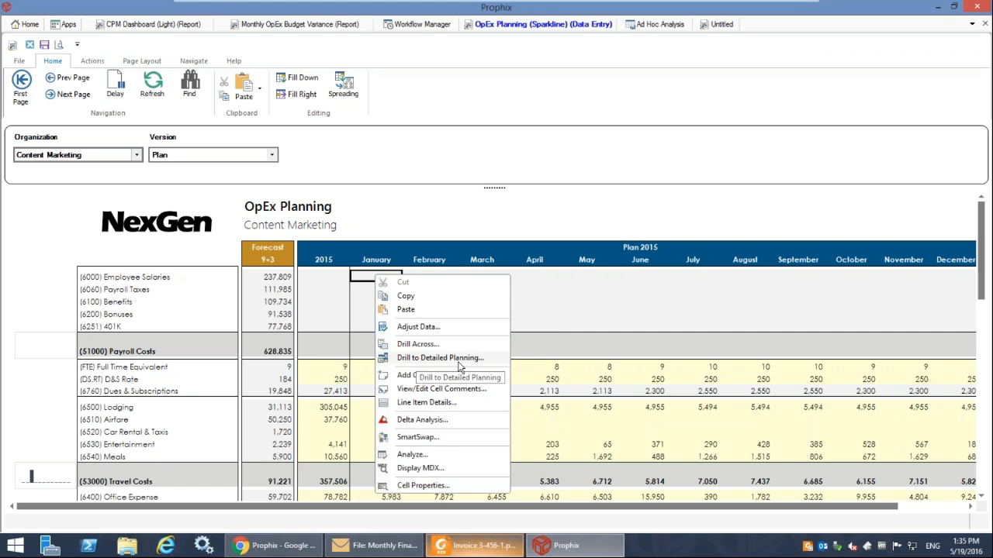
click(564, 291)
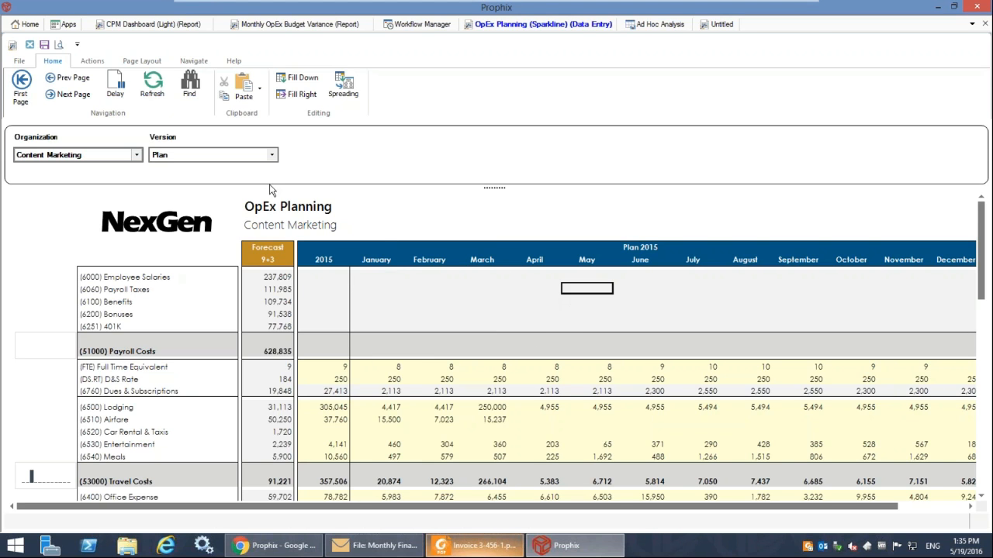
Update the Finance Cube from the Employee Planning Schedule and refresh the Content Marketing OpEx plan.
click(30, 25)
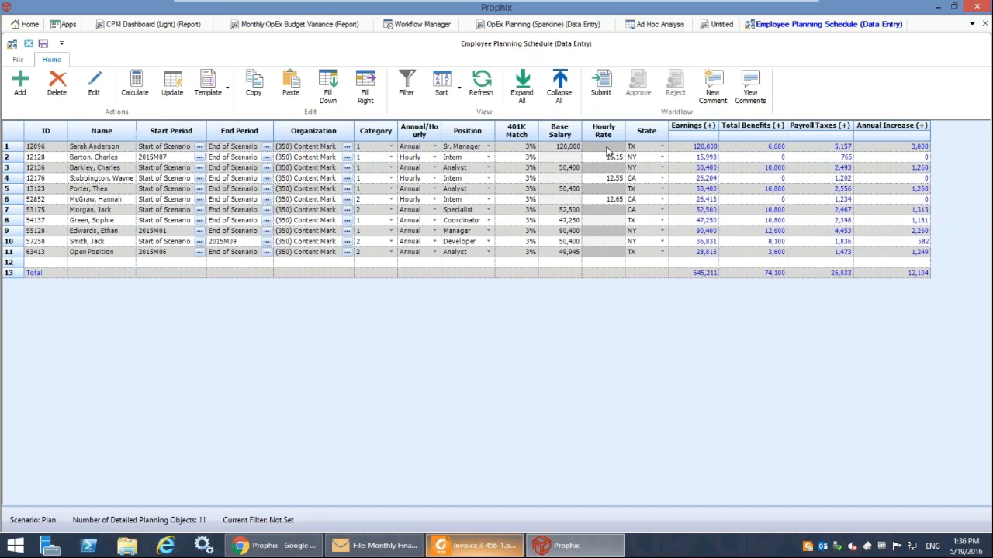
click(179, 93)
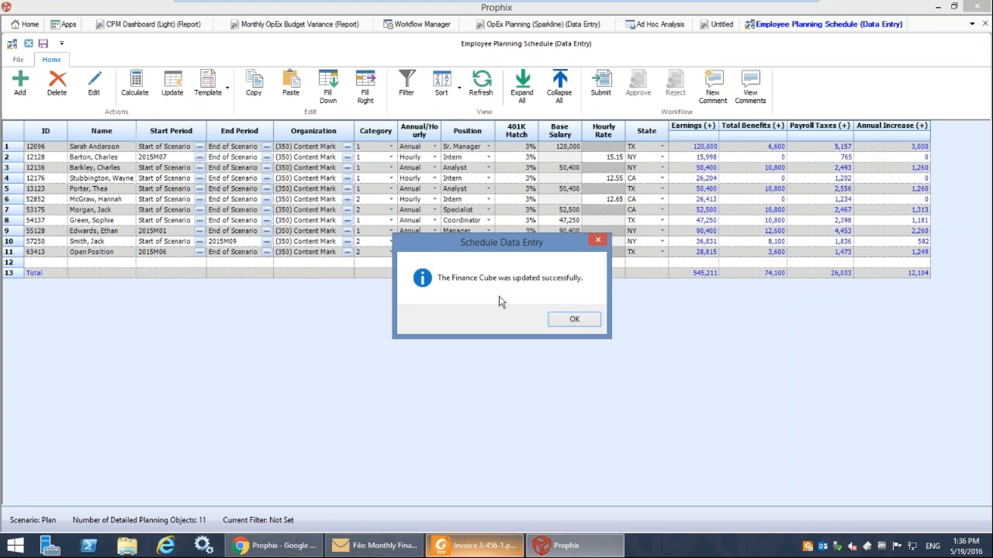
click(574, 321)
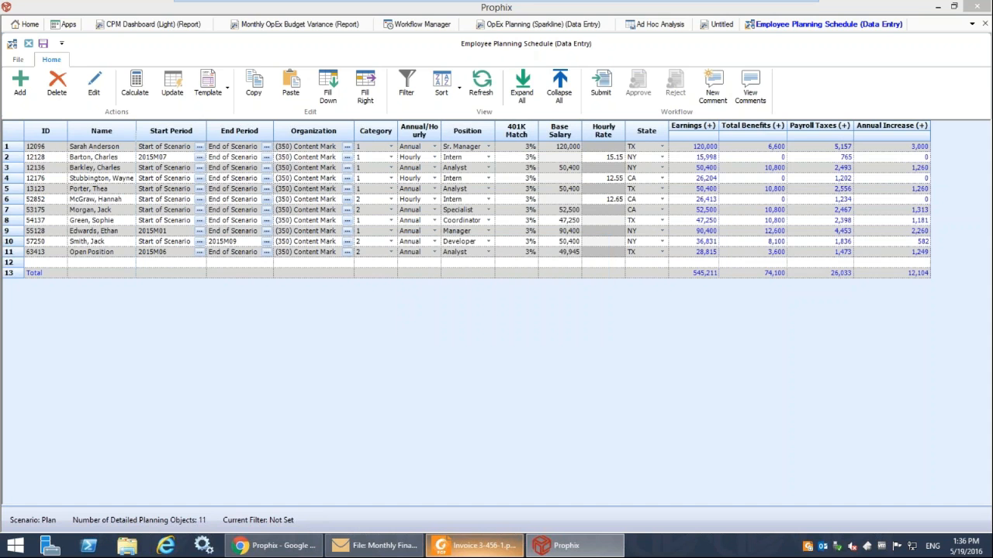
click(532, 26)
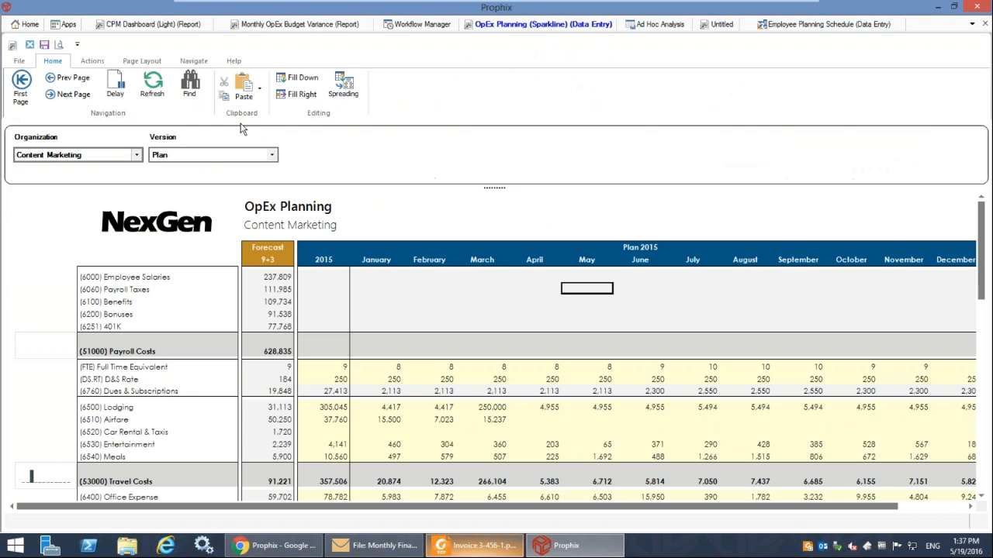
click(153, 81)
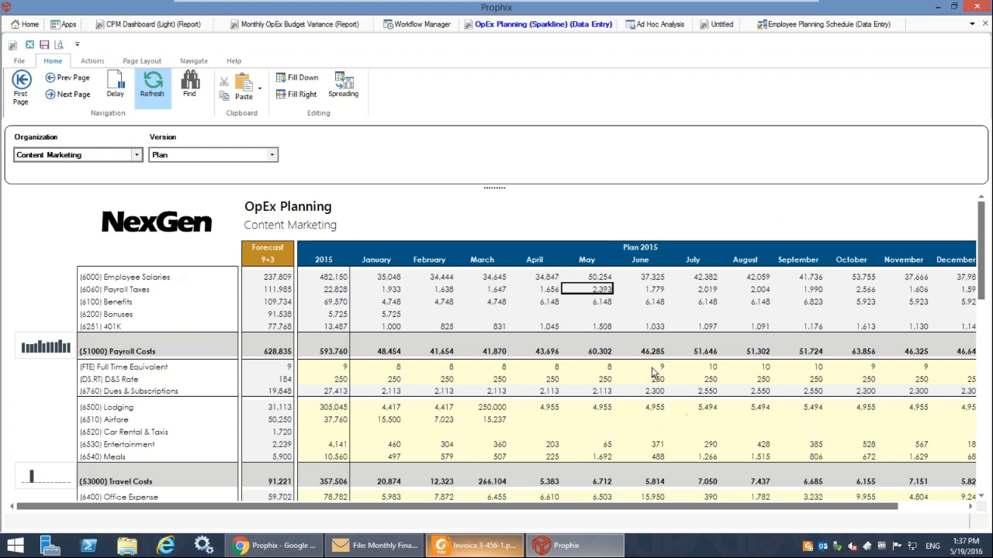
In the Employee Planning Schedule, set the Open Position's start period to January 2015 (2015M01).
click(776, 27)
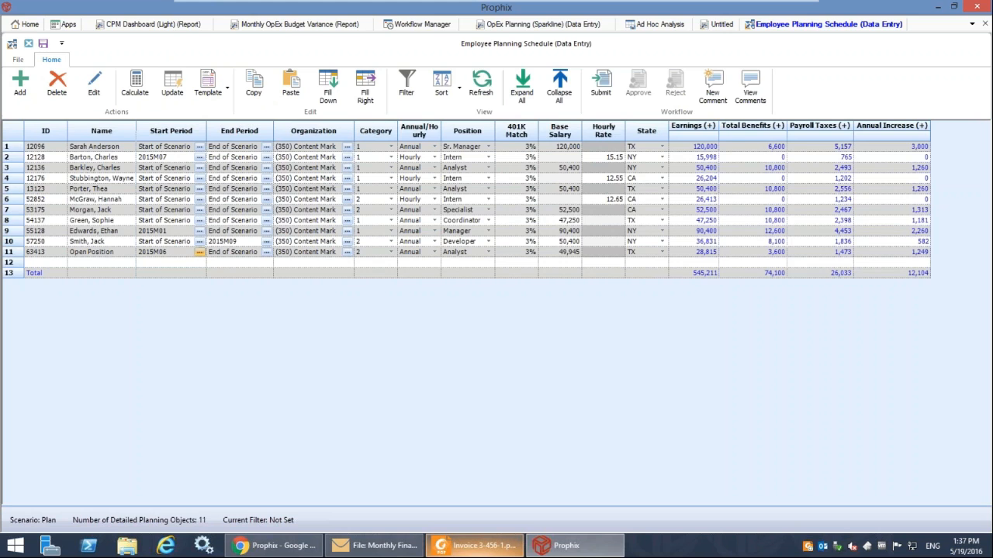
click(200, 252)
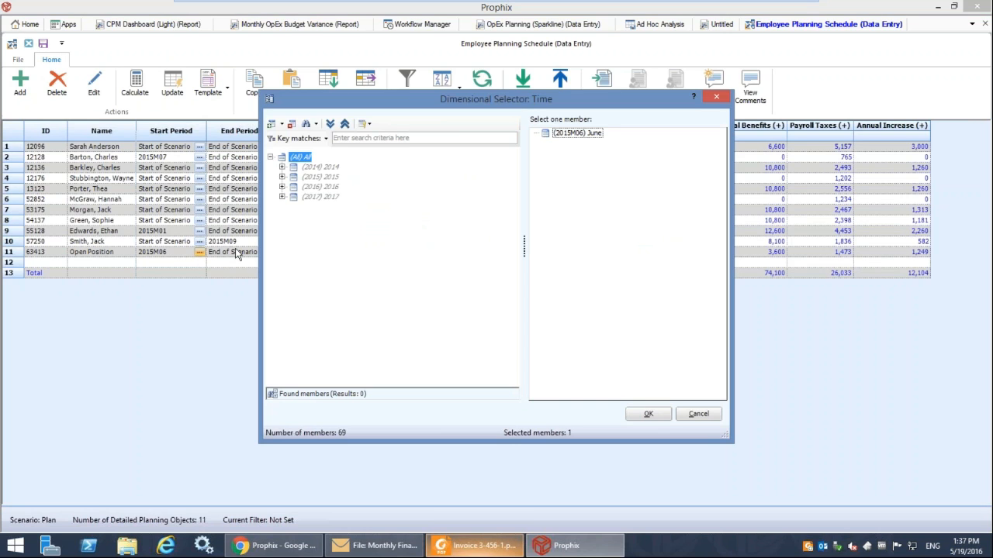
click(293, 187)
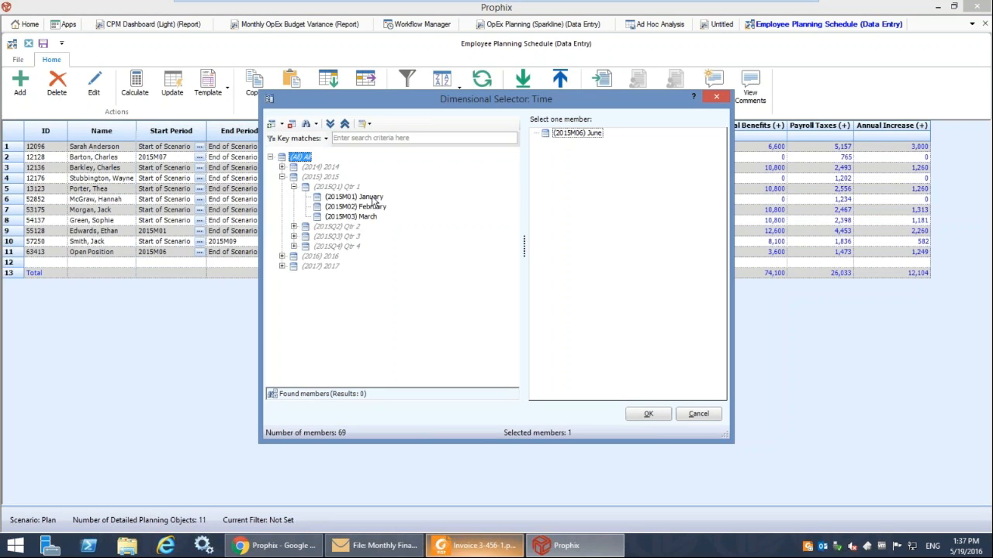
click(355, 197)
click(649, 414)
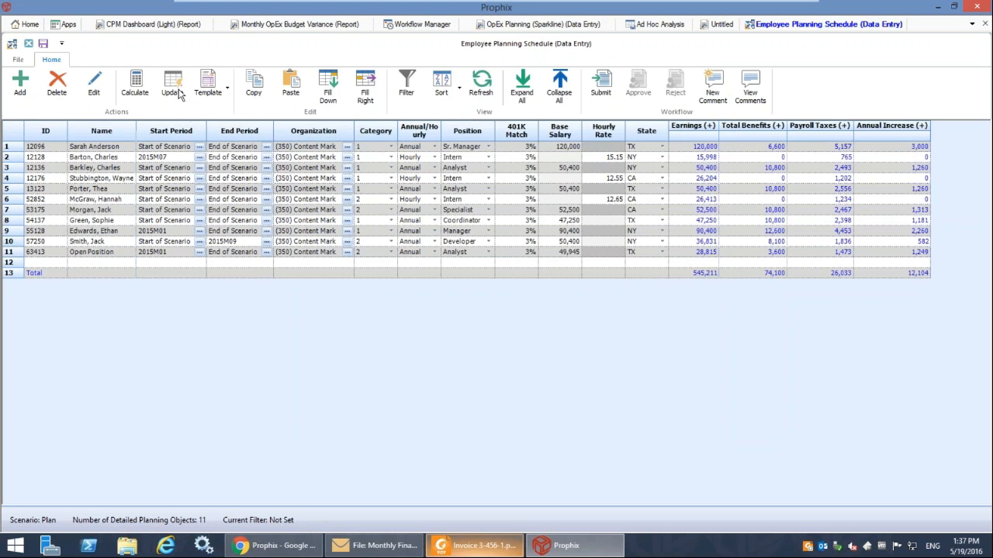
Update the Finance Cube with the revised employee schedule and return to the Content Marketing OpEx plan.
click(175, 90)
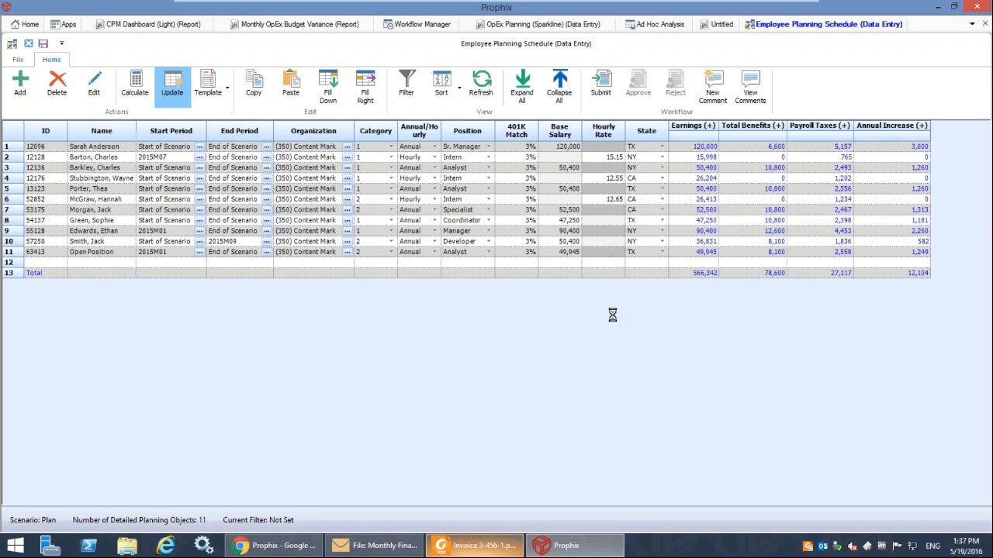
click(576, 321)
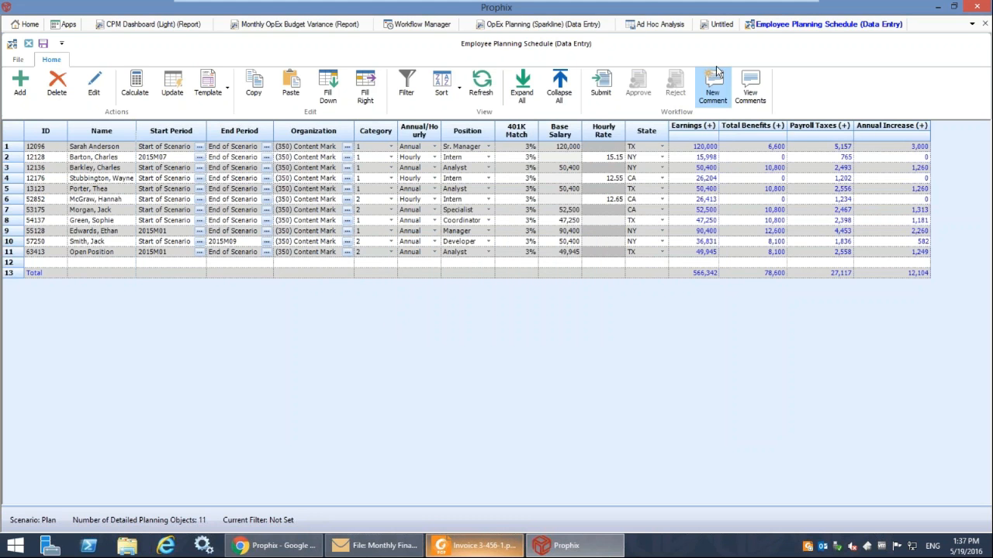
click(597, 25)
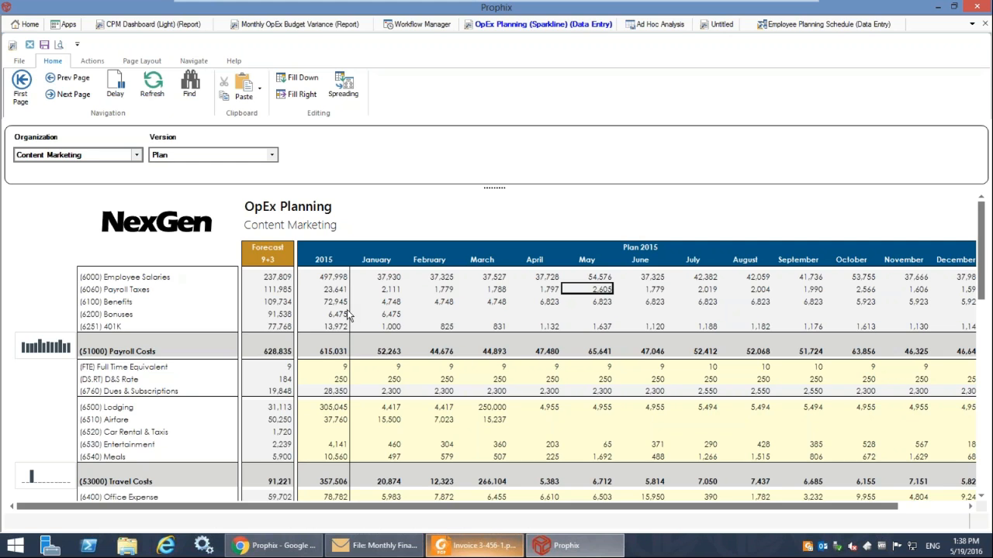
Switch to the Prophix web dashboard in Chrome, open the My OPEX view behind the My OPEX Variance tile, and return to the dashboard.
click(268, 547)
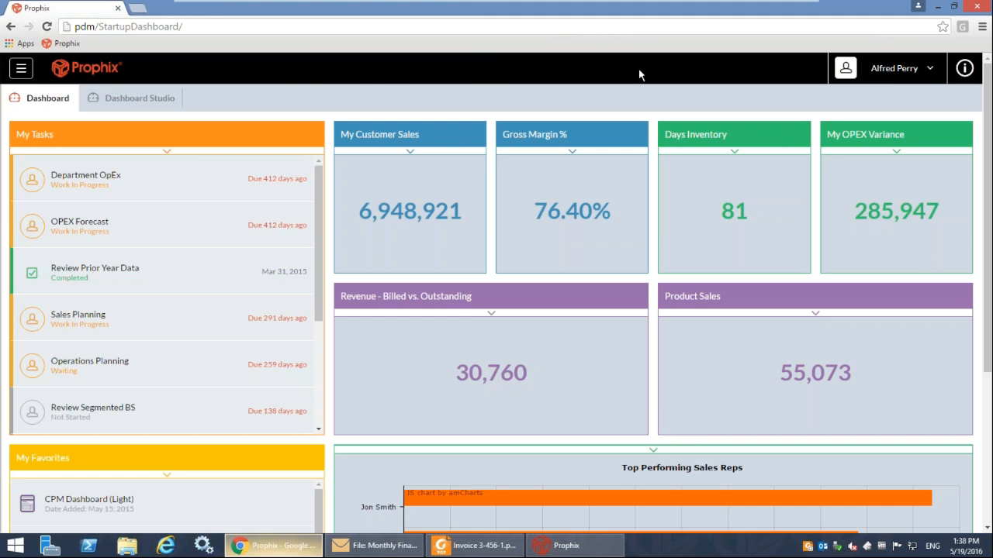
click(881, 154)
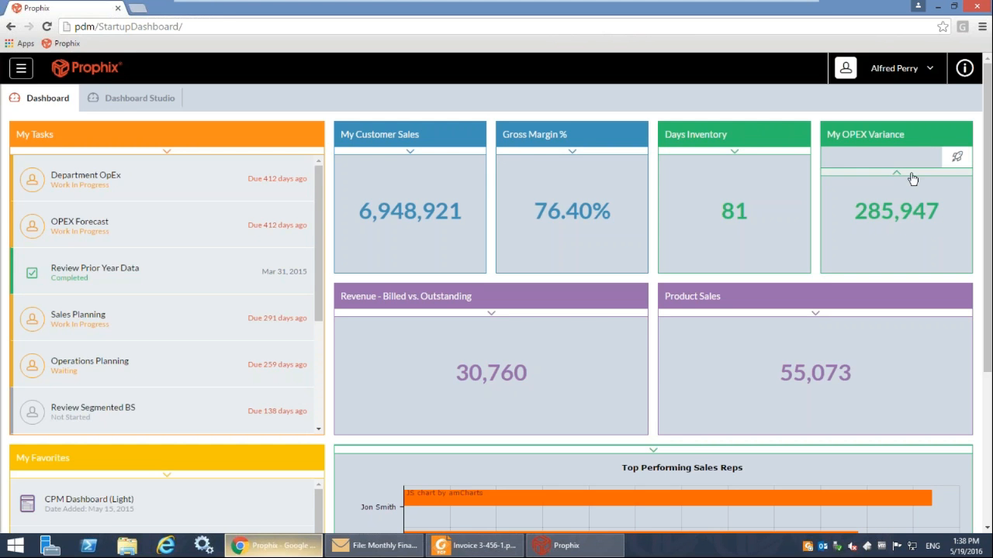
click(736, 189)
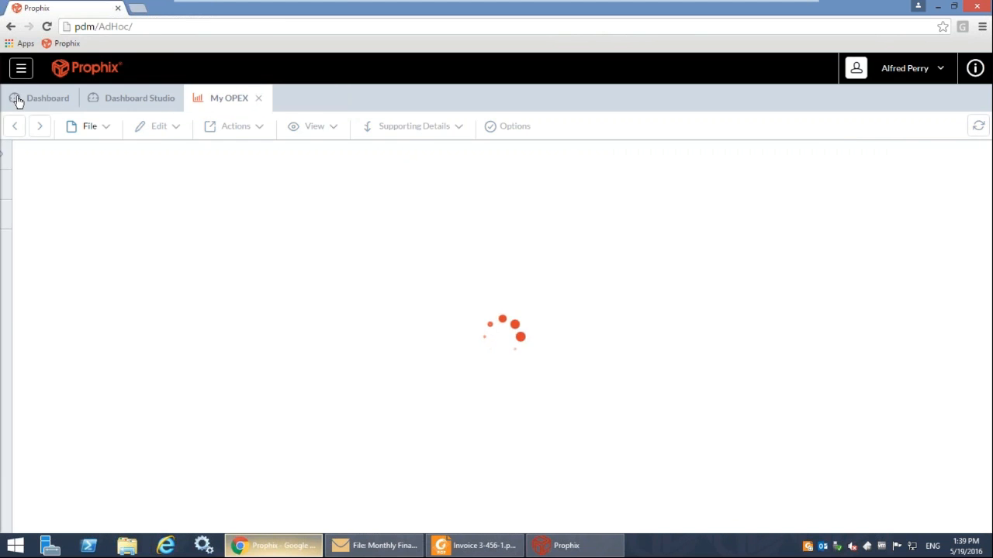
click(45, 97)
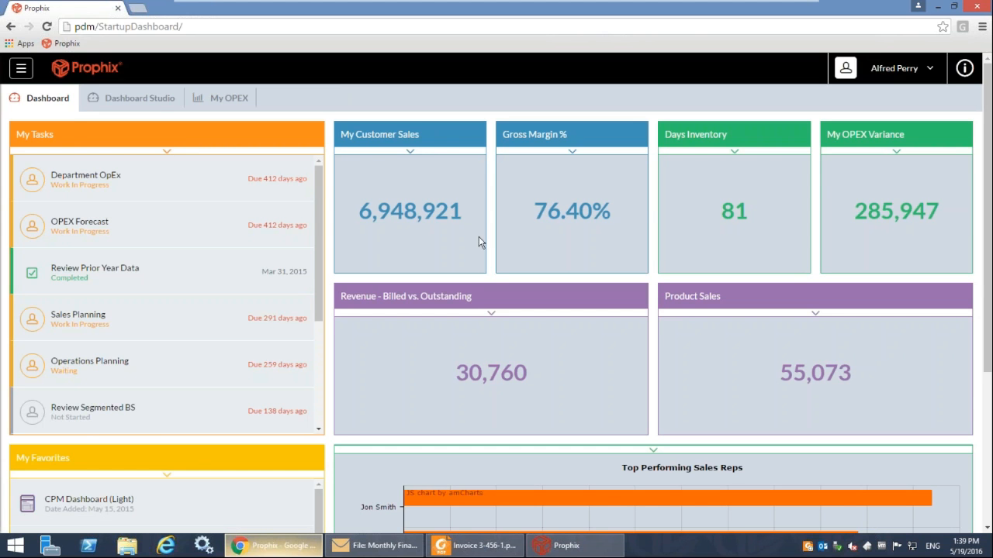
Examine the Top Performing Sales Reps chart on the dashboard, checking the sales amounts of individual reps.
scroll(465, 283, down, 2)
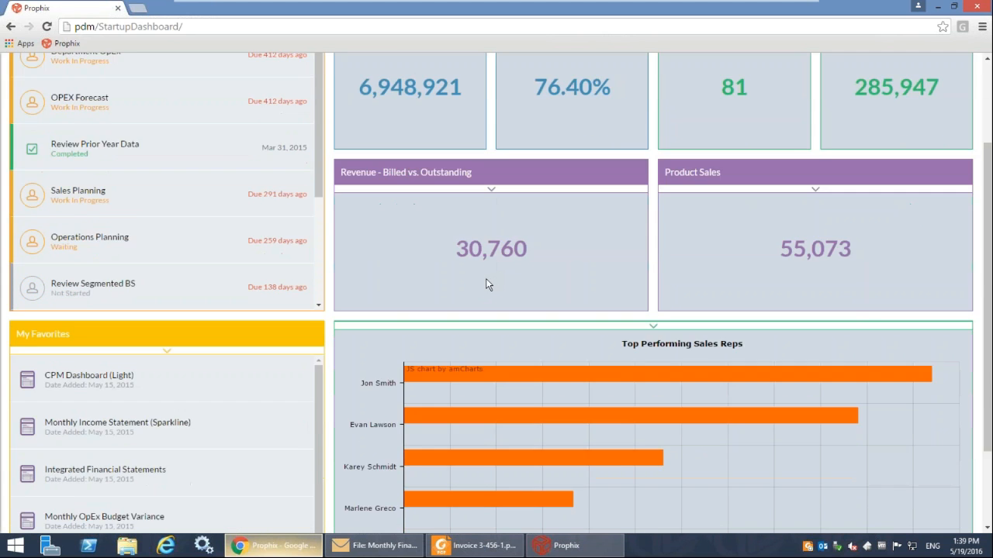
scroll(379, 254, down, 2)
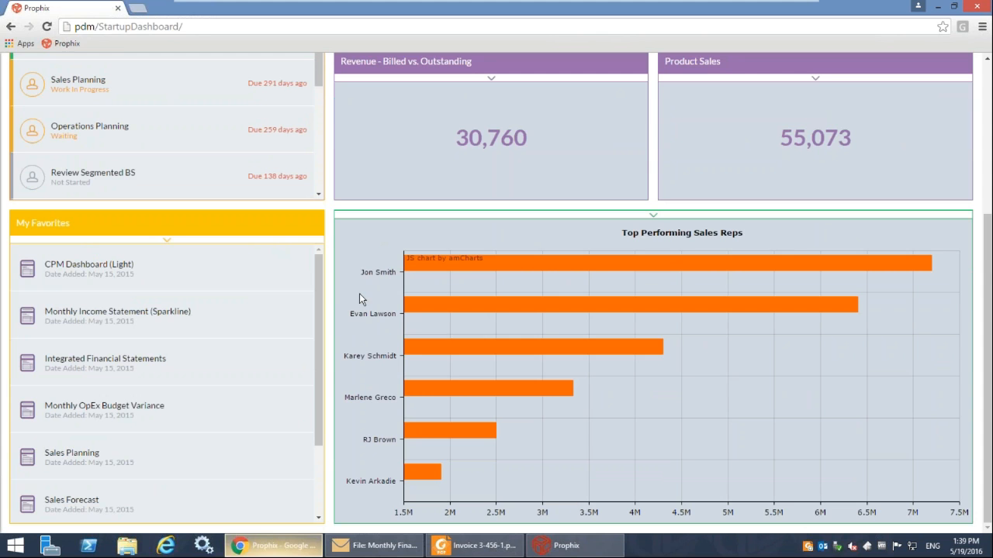
mouse_move(894, 259)
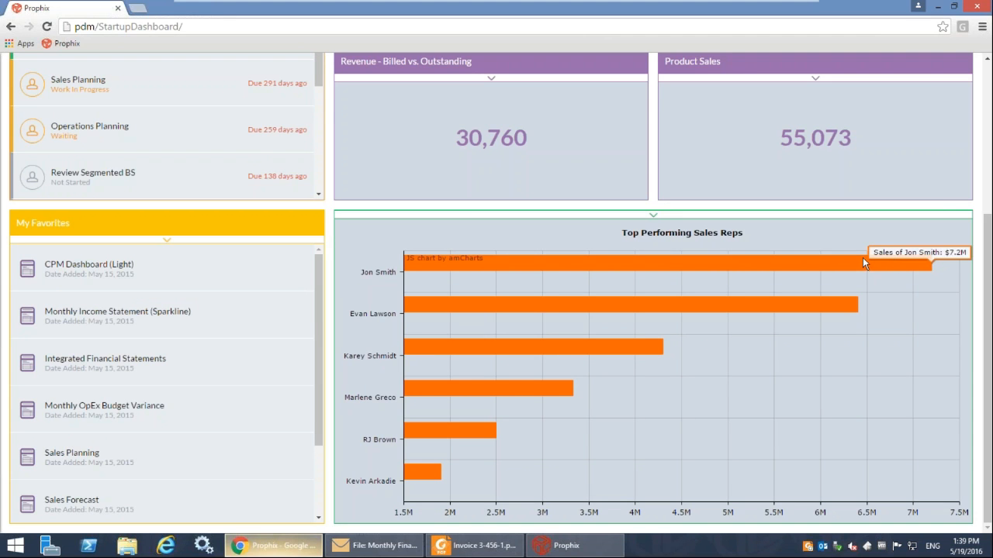
mouse_move(628, 345)
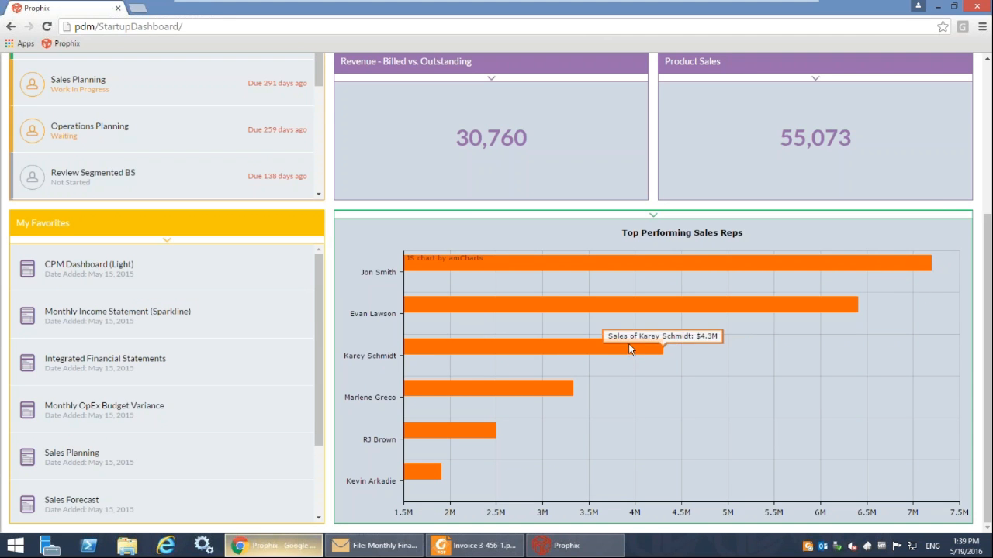
scroll(31, 85, up, 3)
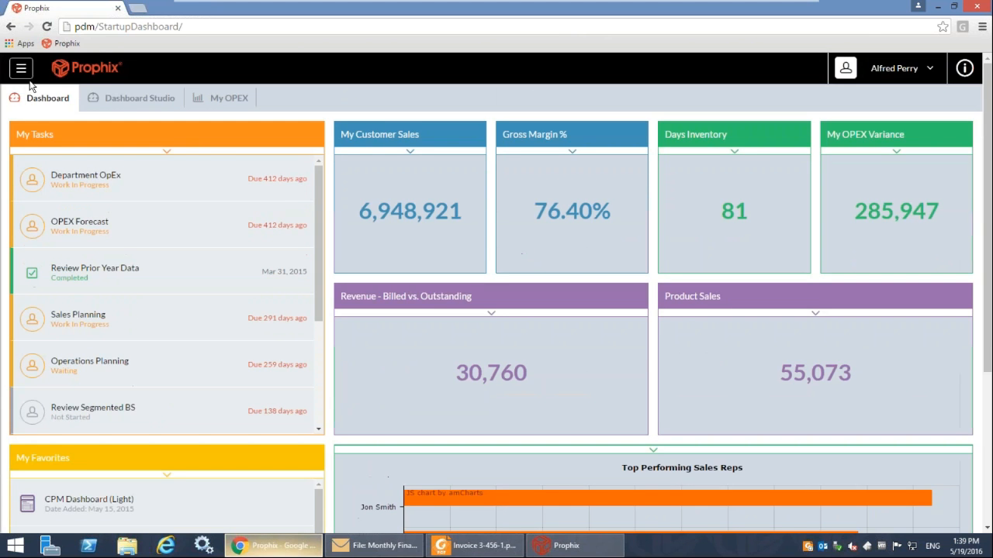
Open Dashboard Studio and add two 1x1 Badge tiles and a 2x2 Workflow Tasks tile to the layout.
click(118, 104)
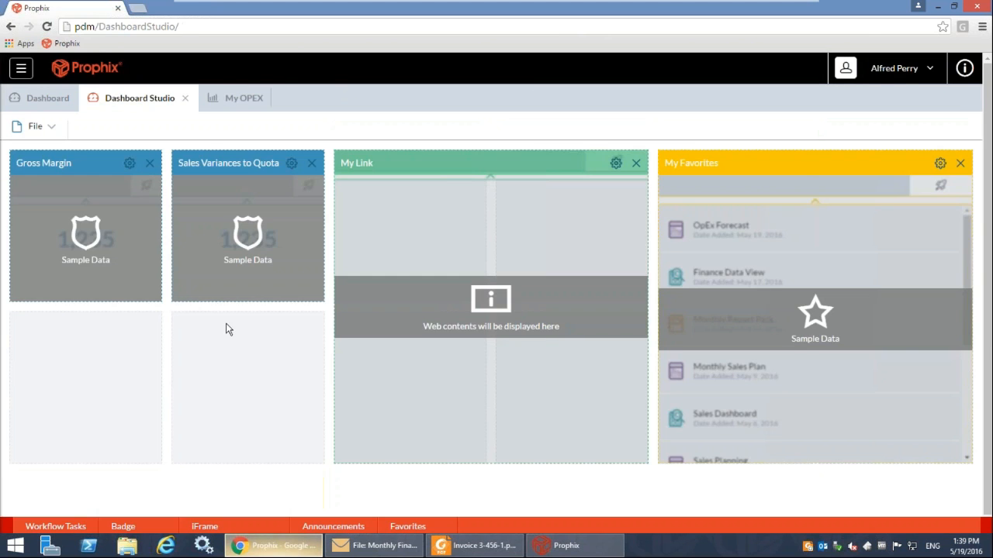
mouse_move(122, 517)
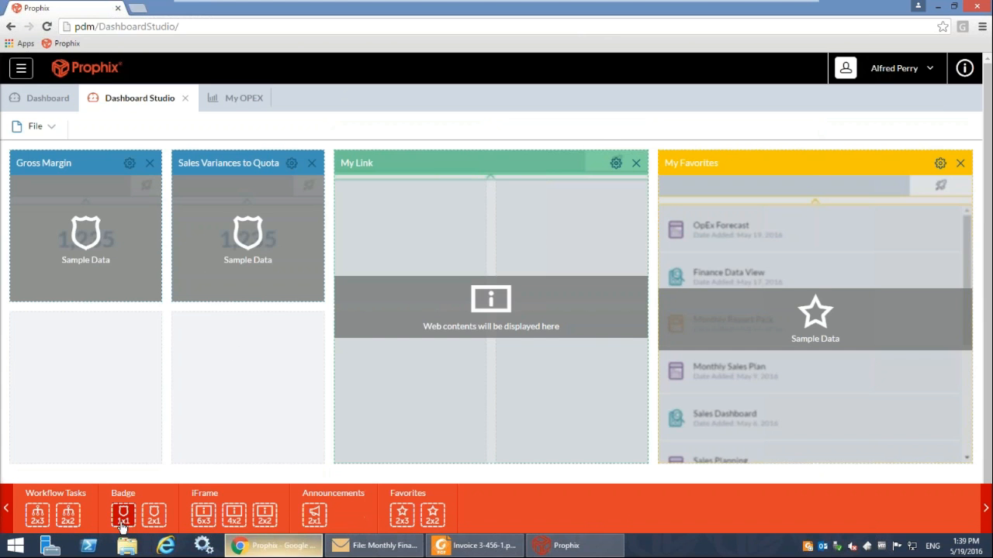
click(124, 515)
click(137, 517)
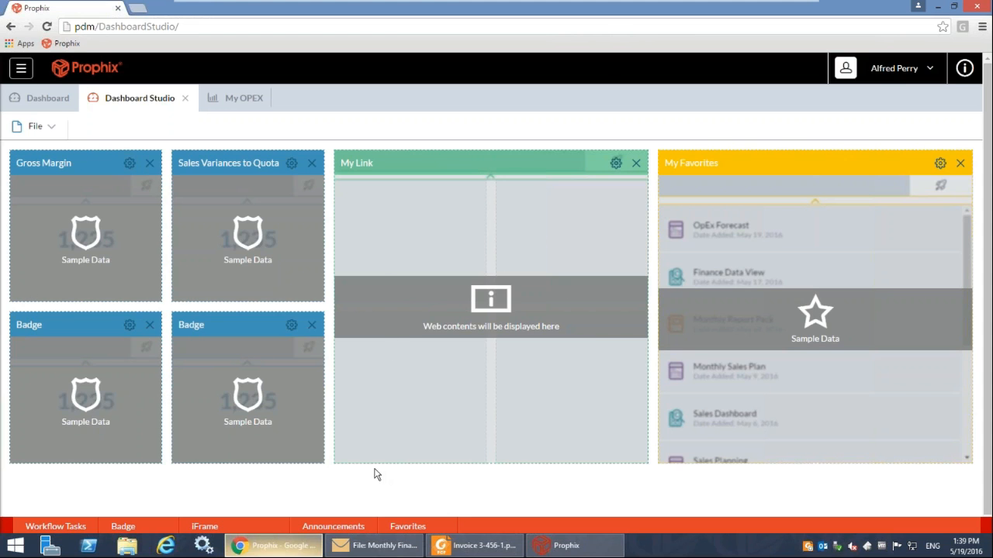
mouse_move(414, 527)
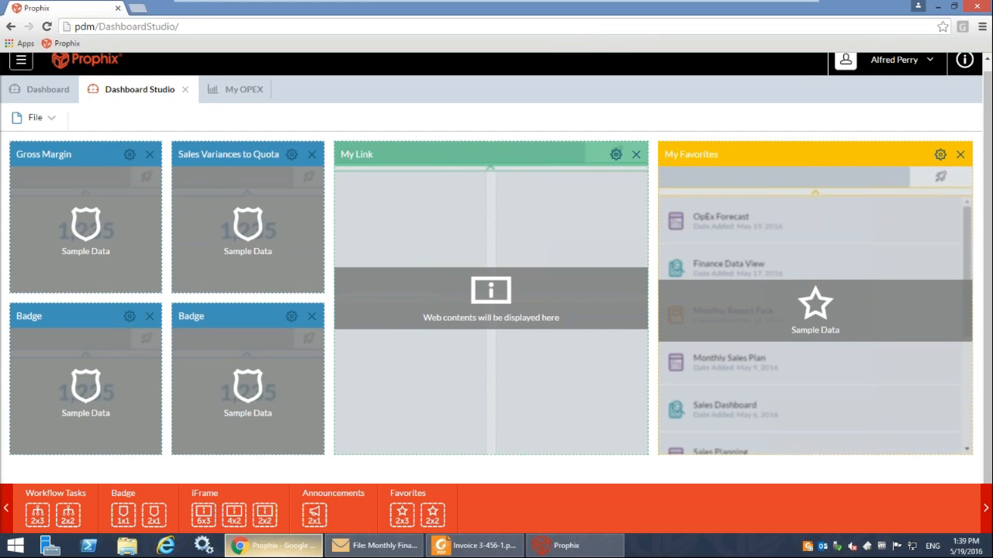
drag(68, 515, 319, 400)
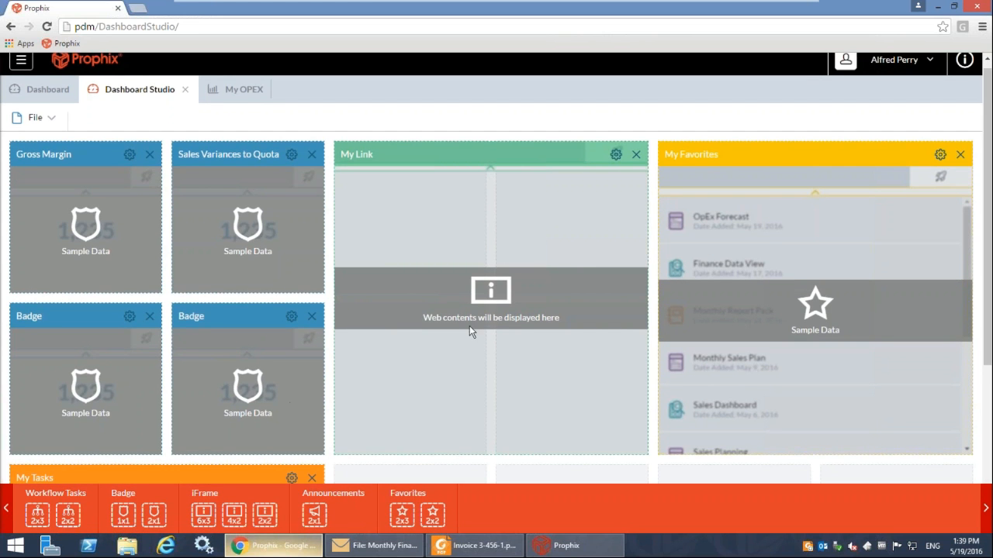
Rearrange the tiles so the four badges form the first row, with My Tasks and My Link side by side beneath them.
drag(496, 159, 806, 167)
drag(260, 161, 585, 155)
drag(93, 314, 496, 239)
drag(705, 155, 381, 326)
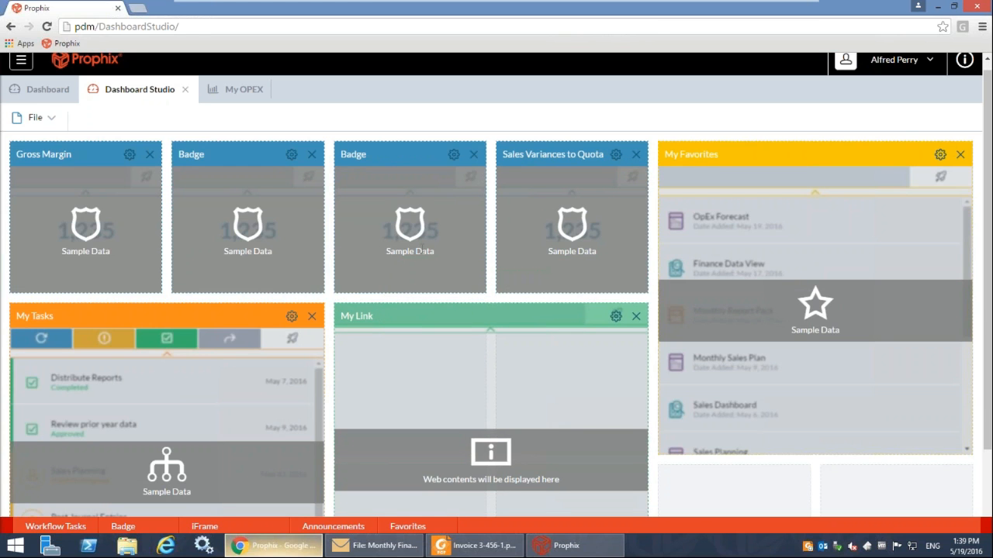
Set the Gross Margin badge's data source to the Days Inventory KPI data view from the public Data Views folder.
click(130, 157)
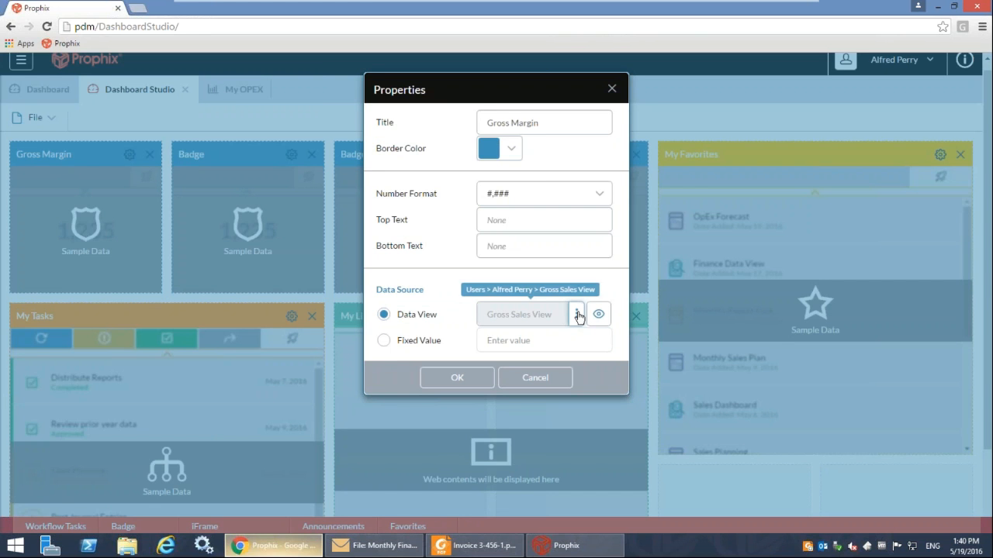
click(578, 314)
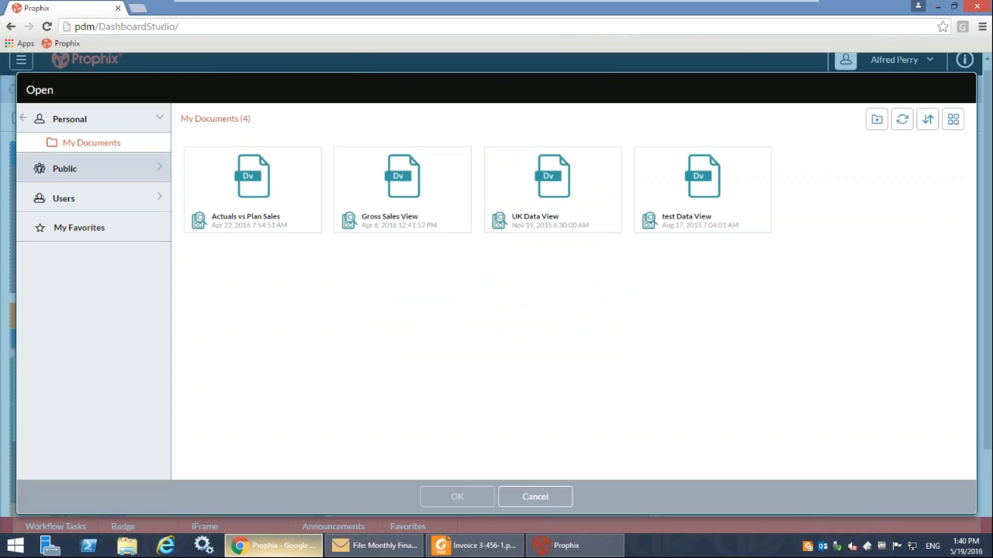
click(129, 166)
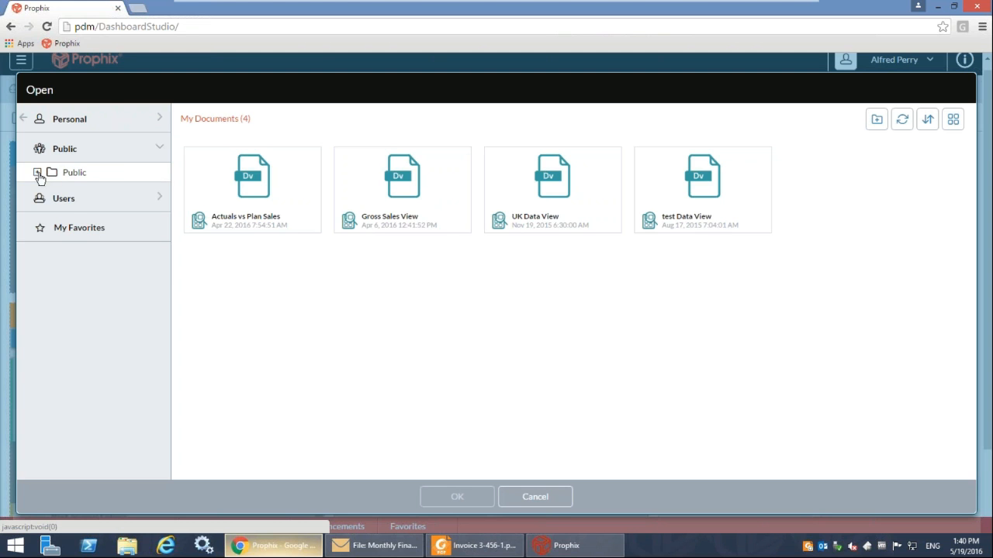
click(37, 172)
click(97, 197)
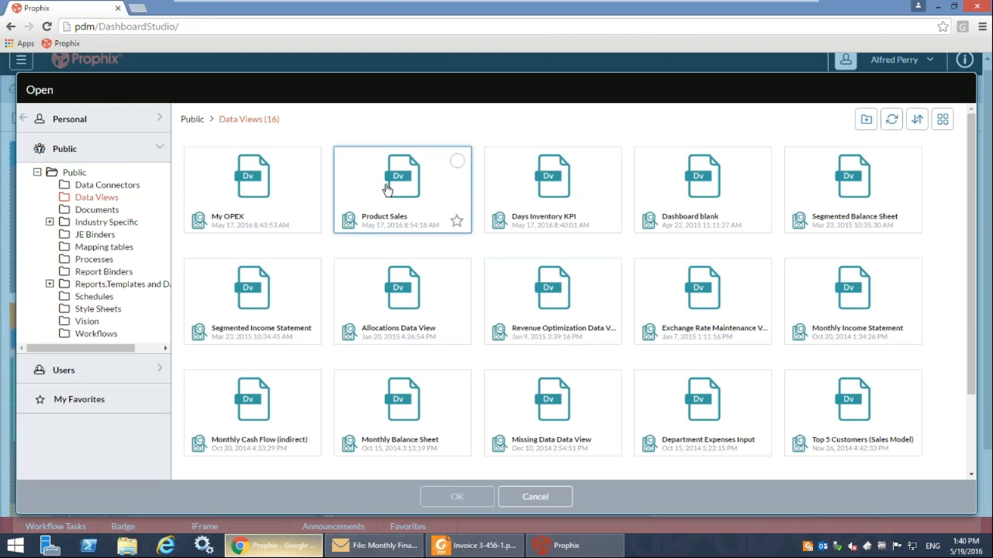
double_click(563, 169)
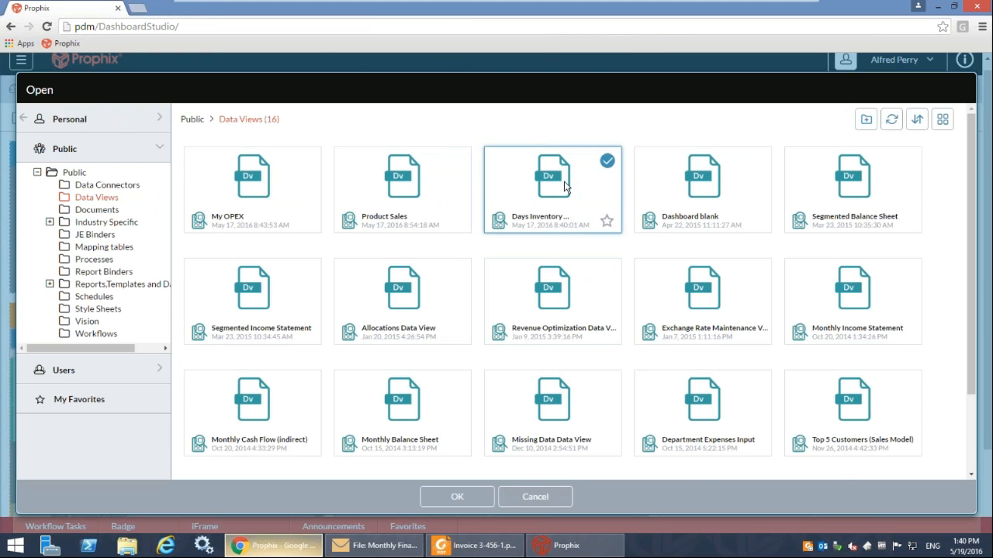
Retitle the Gross Margin badge as Days Inventory and apply its properties.
key(ctrl+a)
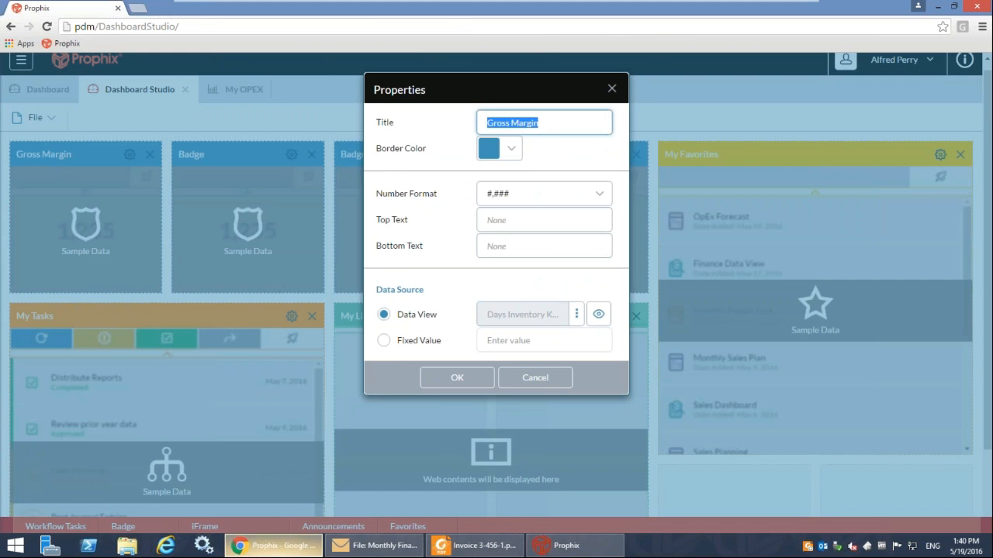
text(Days In)
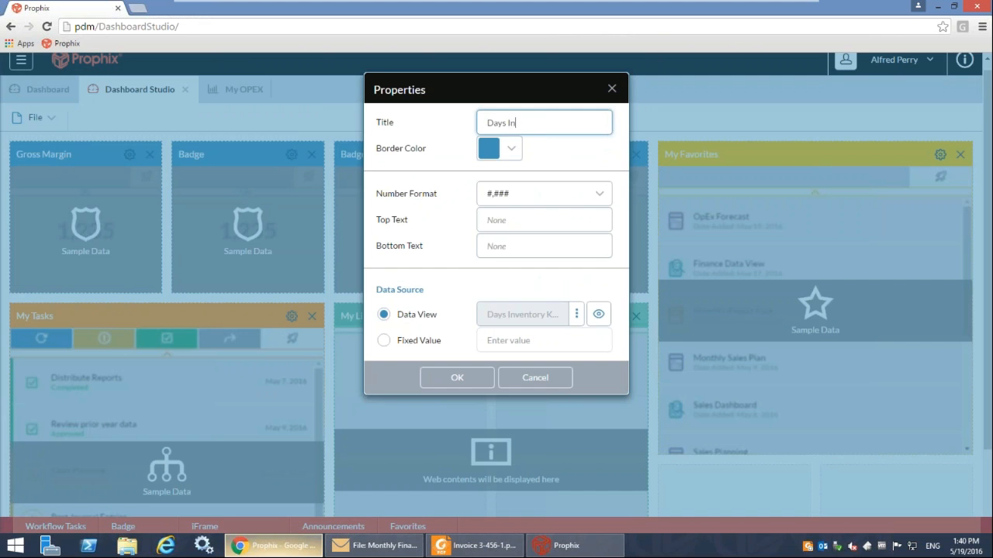
text(ventory)
click(458, 378)
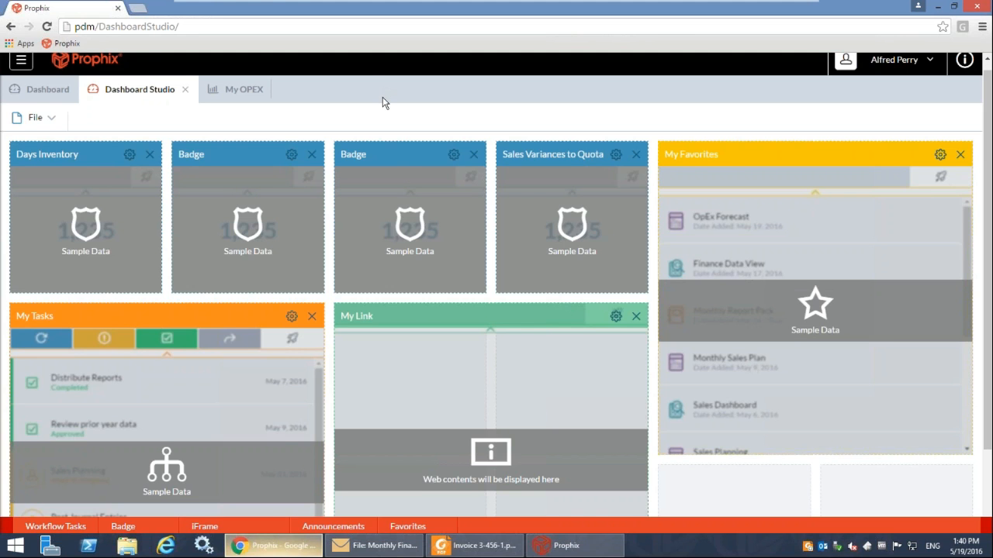
scroll(383, 102, up, 1)
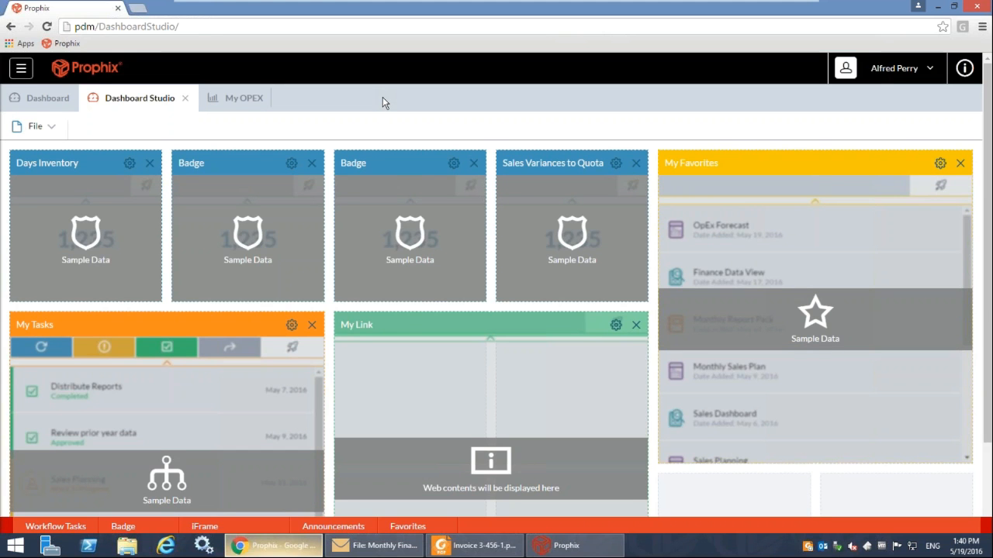
Switch back to the Prophix desktop application and open the Monthly Financial Statements report binder from the favorites.
mouse_move(652, 516)
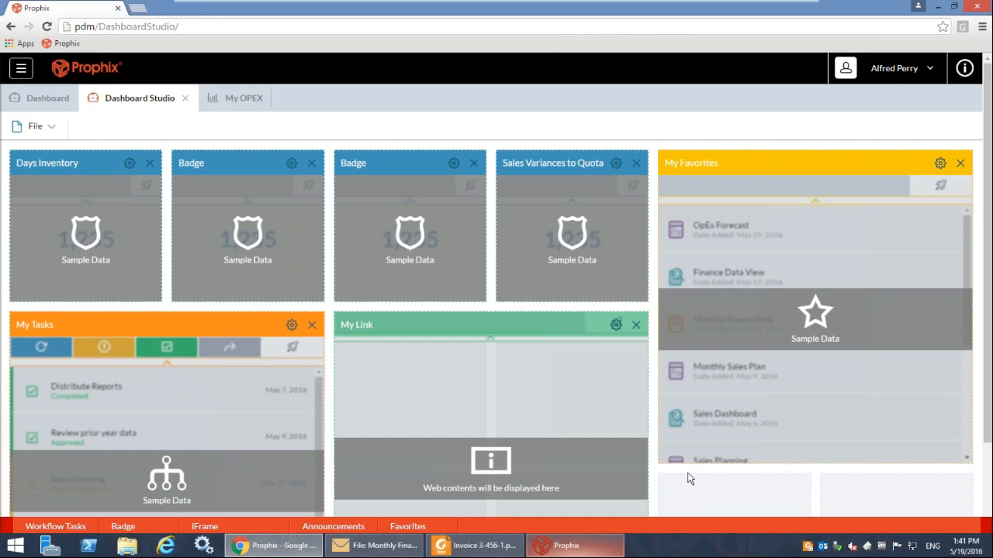
click(589, 551)
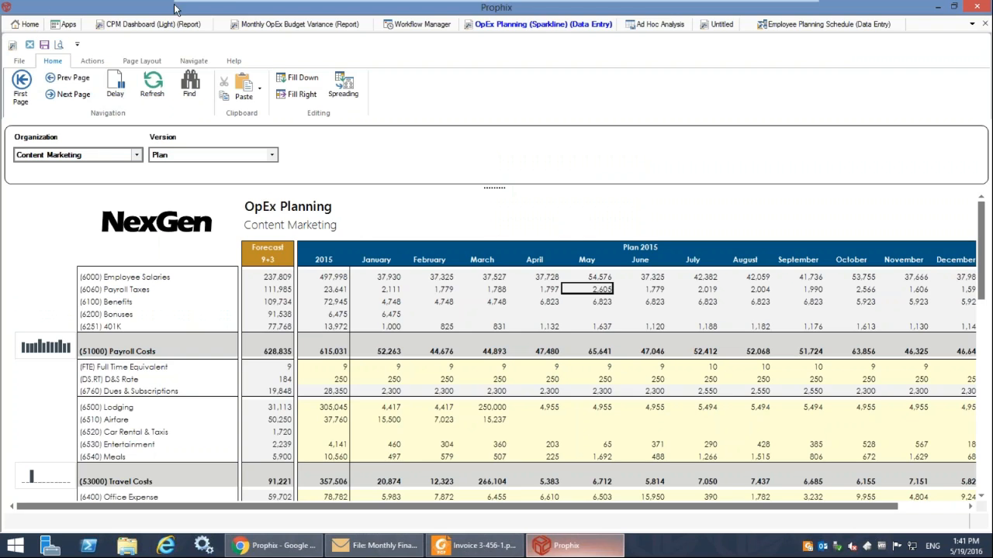
click(34, 28)
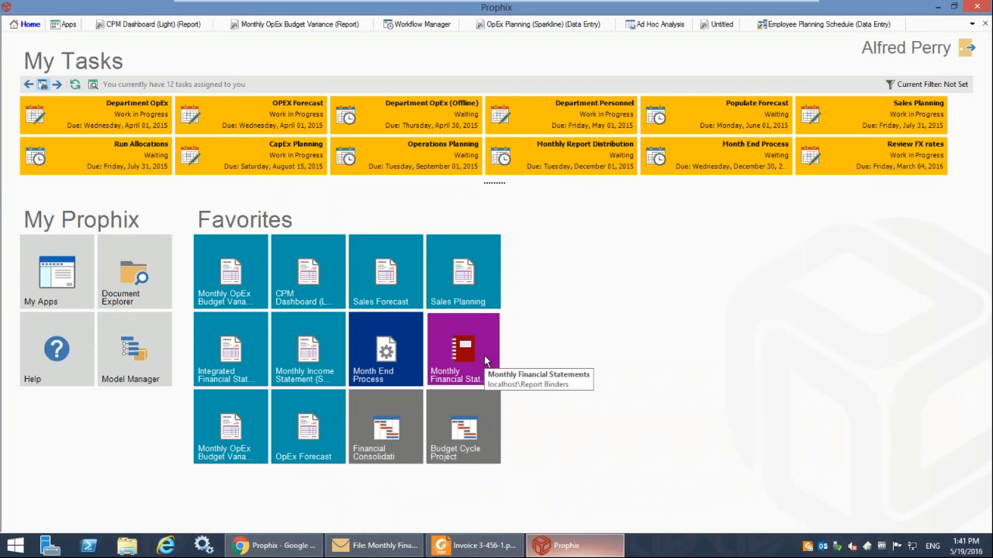
click(485, 361)
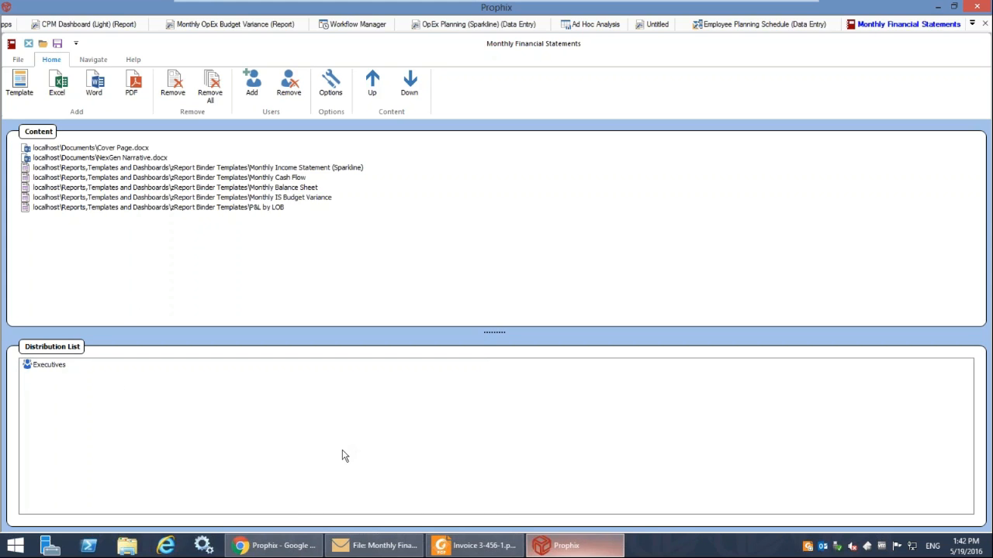
Switch to the Monthly Financial Statements e-mail and open its attached PDF, Monthly Financial Statements.pdf.
click(382, 547)
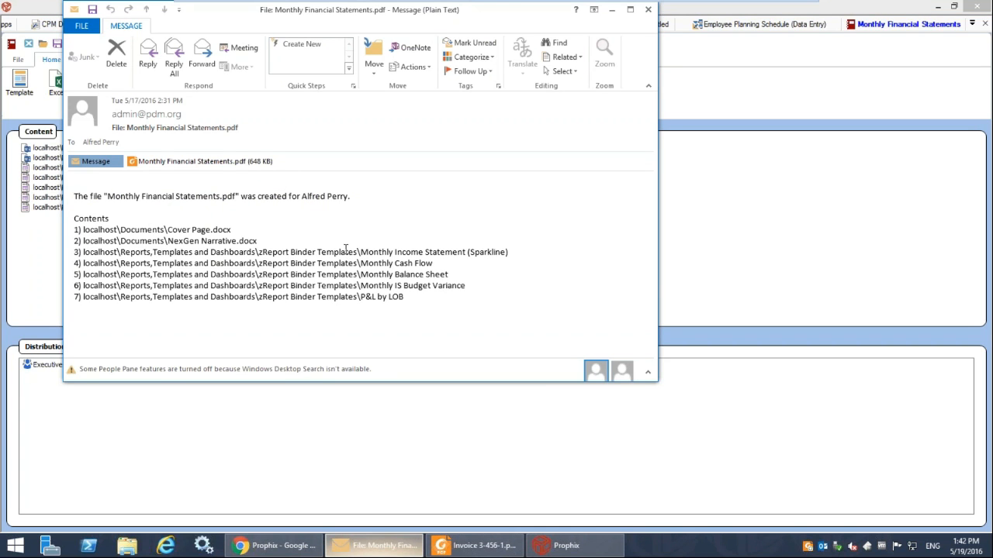
double_click(217, 163)
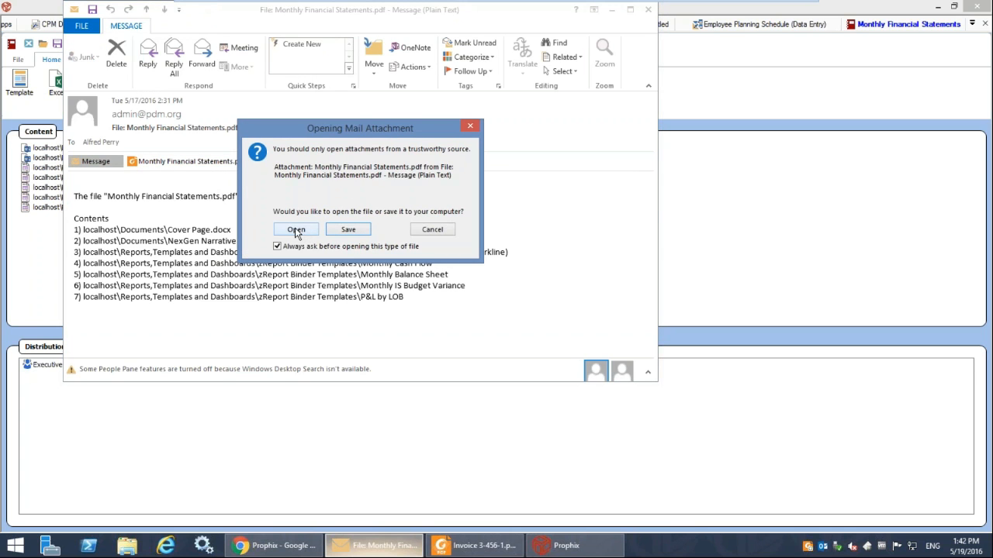
click(295, 231)
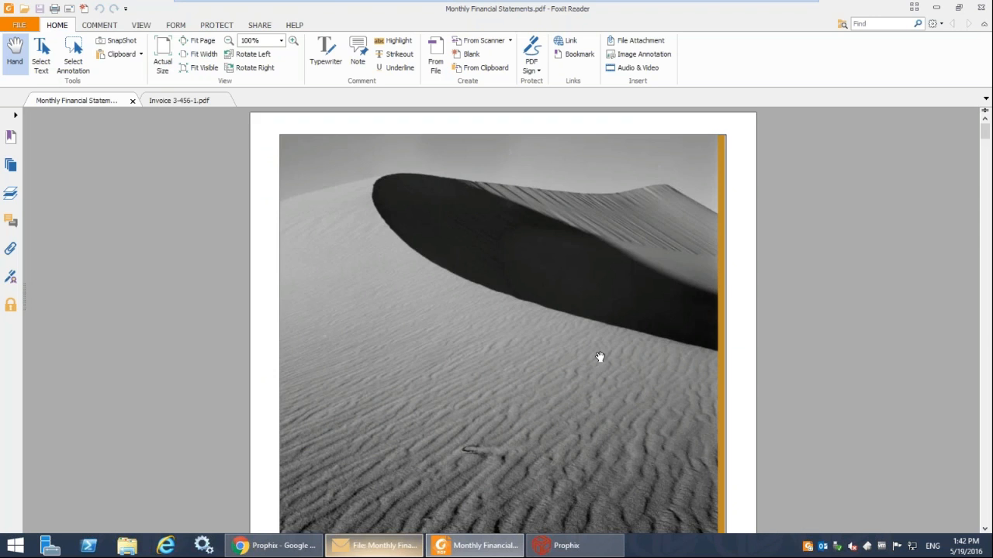
Look through the PDF binder from the cover page and narrative through the income statement and balance sheet to the Revenue by LOB Dashboard.
scroll(600, 356, down, 5)
scroll(599, 357, down, 9)
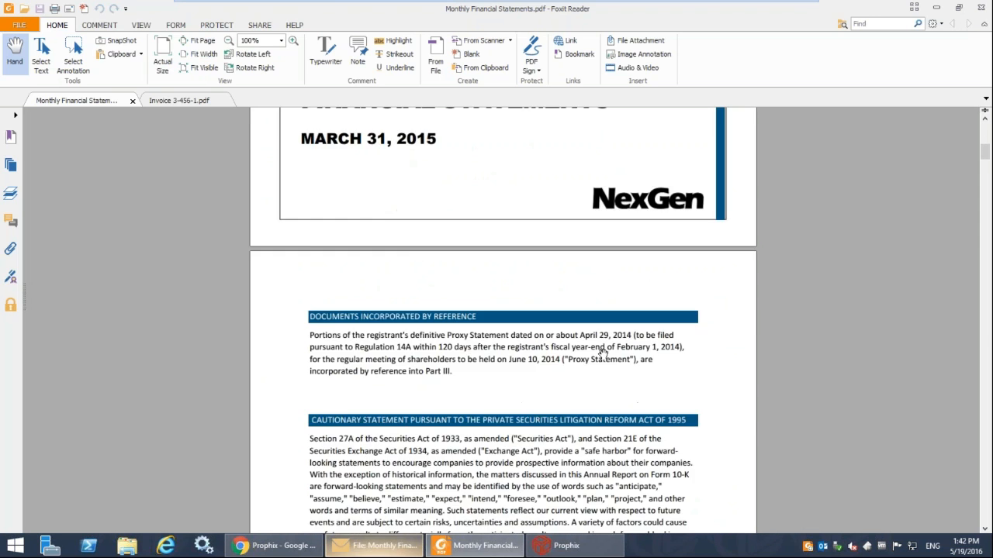
scroll(603, 353, down, 5)
scroll(491, 298, down, 3)
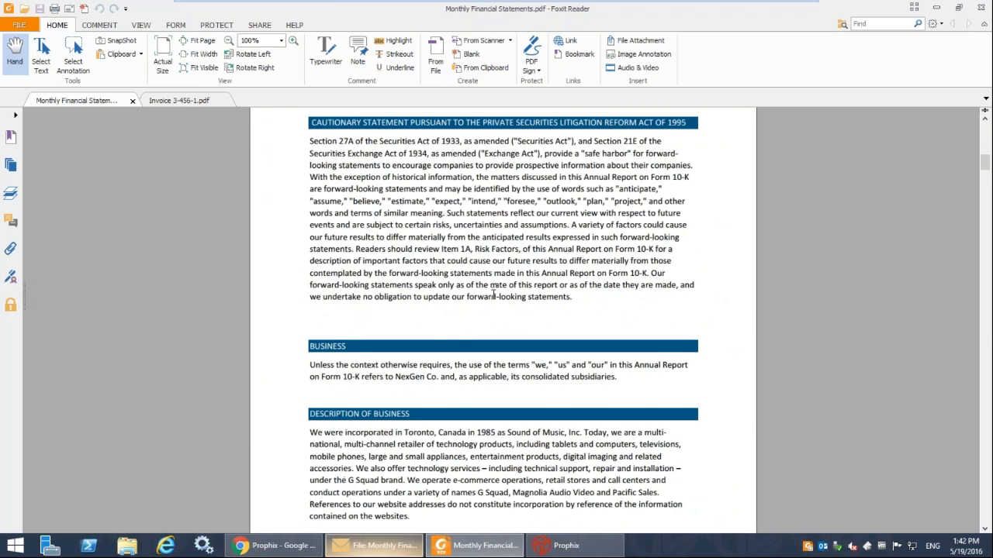
scroll(493, 295, down, 2)
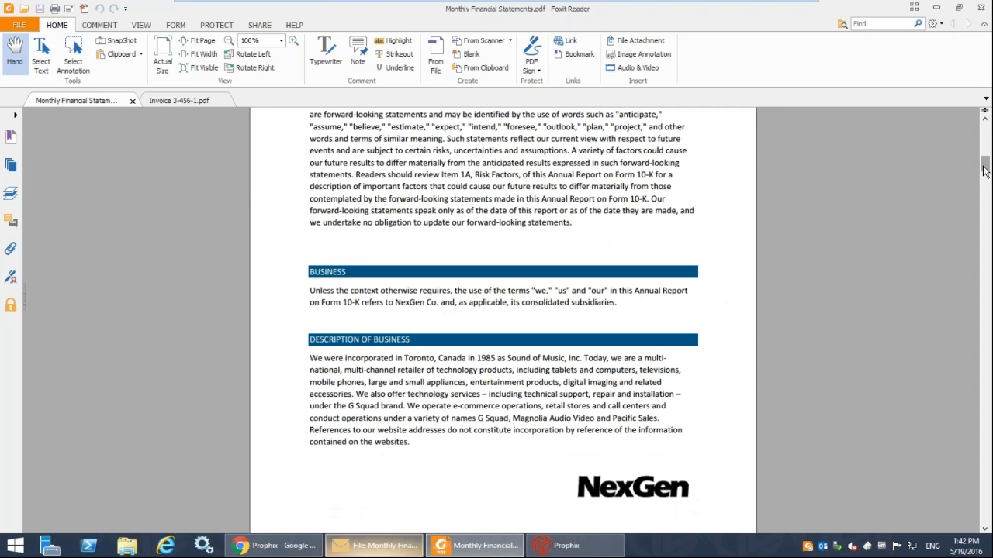
drag(987, 165, 987, 204)
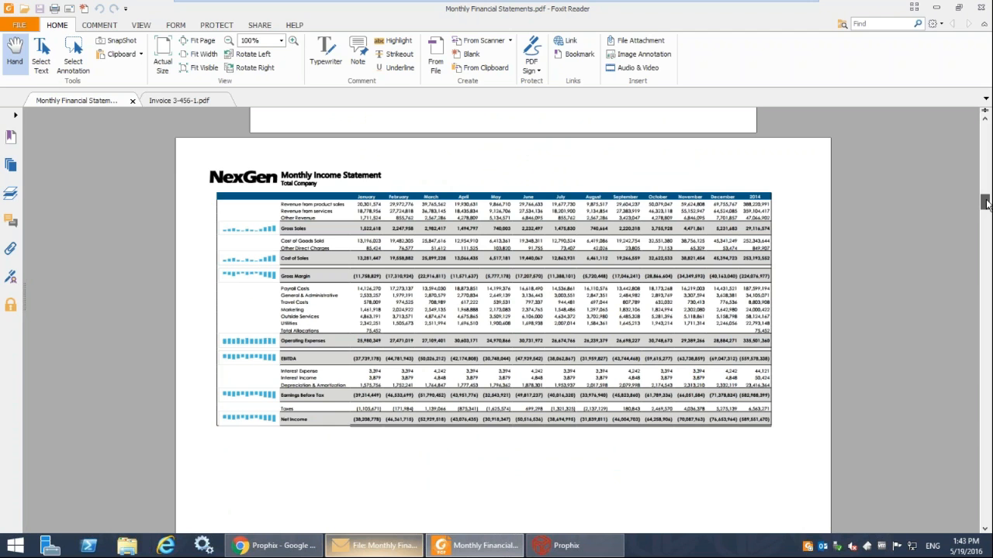
drag(986, 203, 985, 334)
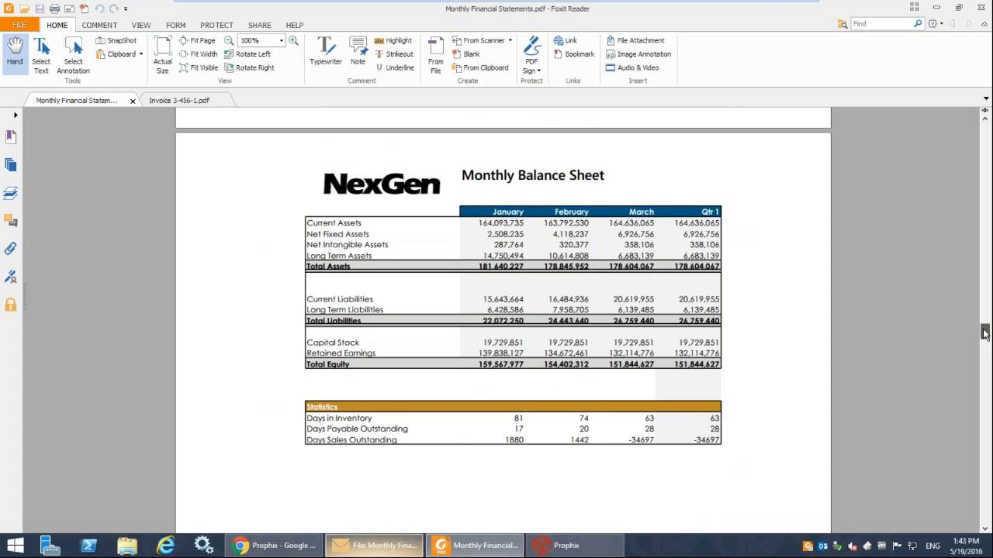
drag(986, 333, 986, 495)
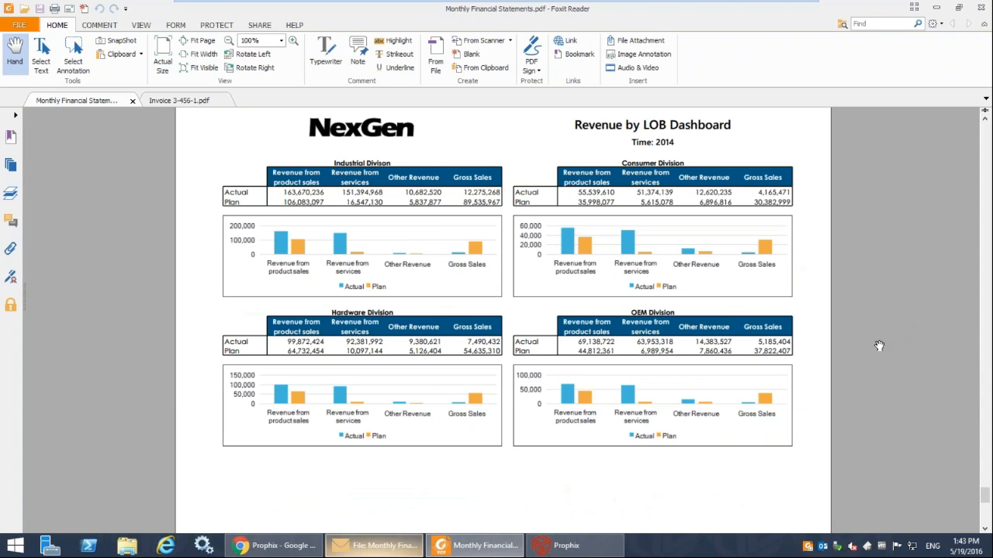
Switch back to the Prophix desktop application and open OpEx Forecast from the home page favorites.
click(564, 547)
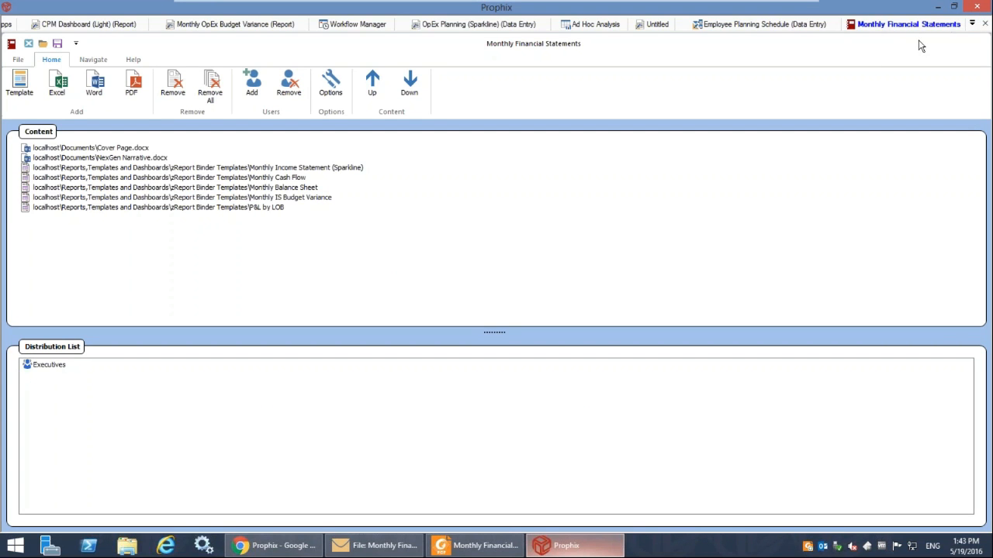
click(974, 24)
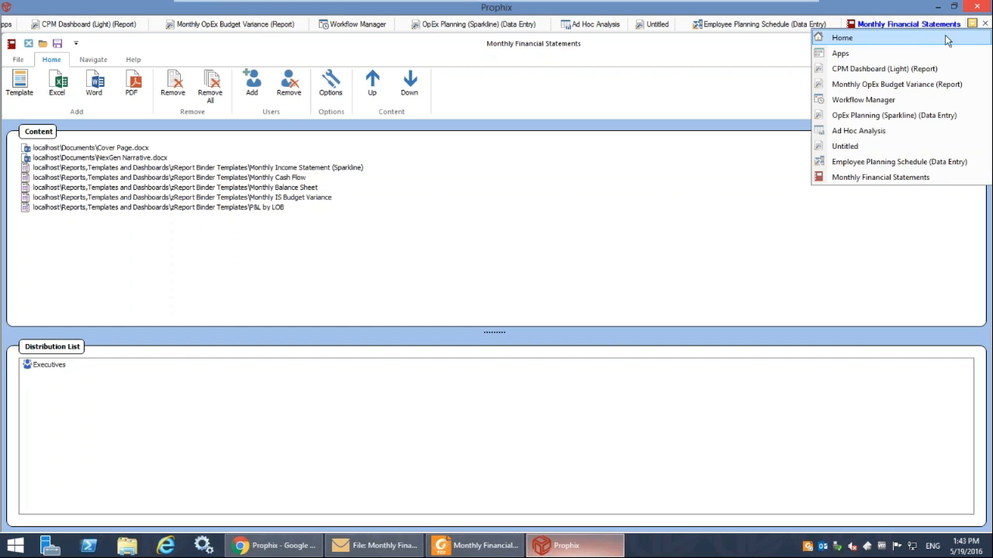
click(842, 37)
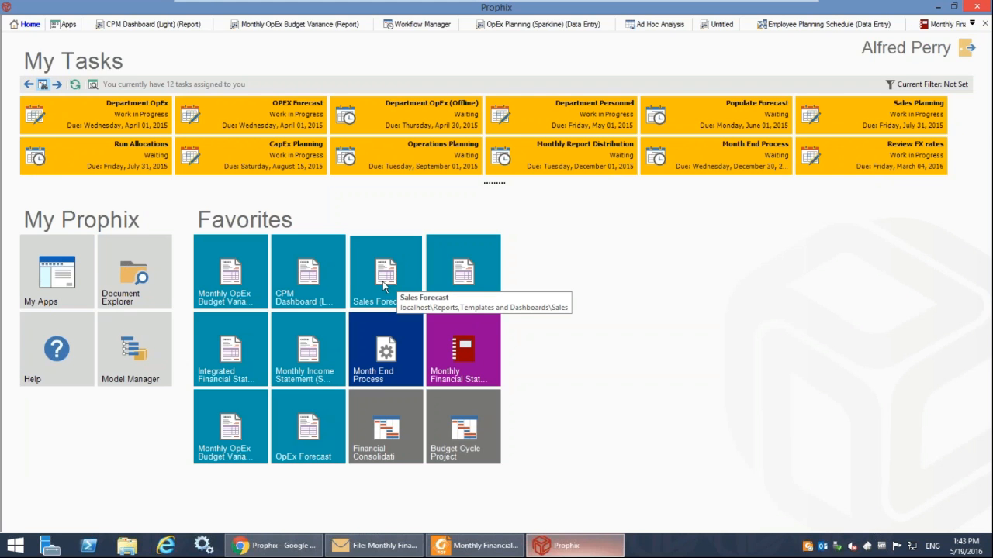
click(308, 402)
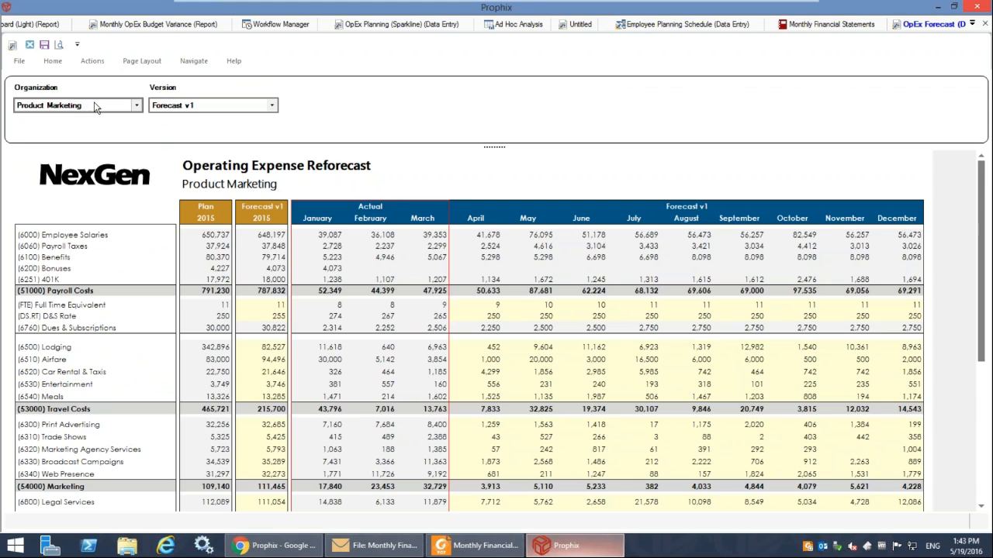
Switch the Product Marketing reforecast to version Forecast v2 and select its Lodging values from April to August.
click(97, 105)
click(189, 109)
click(190, 109)
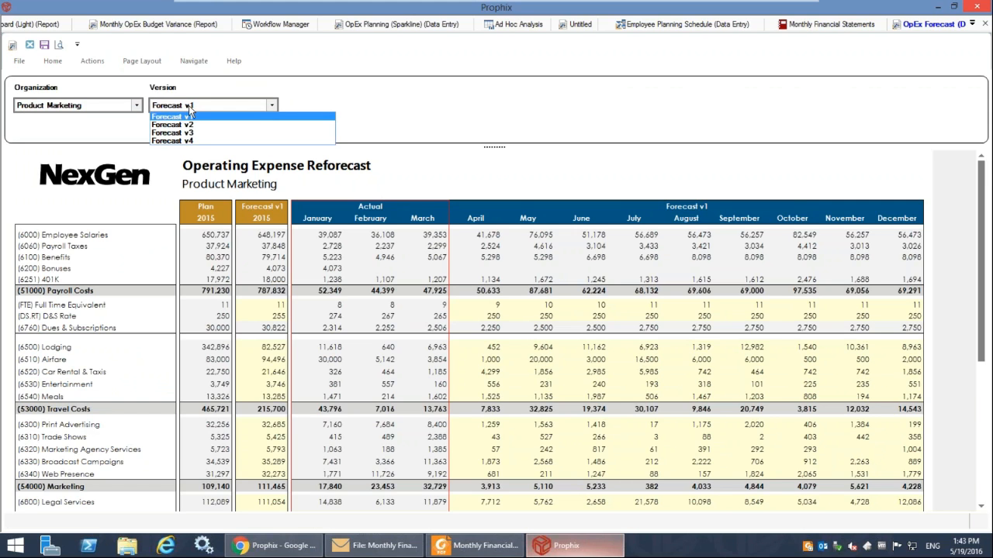
click(188, 125)
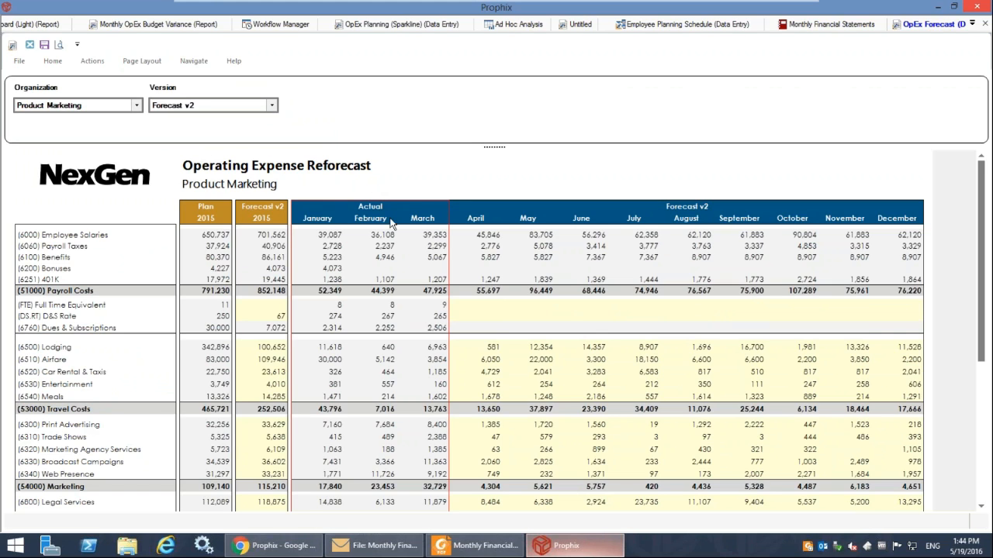
click(324, 225)
click(436, 225)
drag(490, 349, 696, 353)
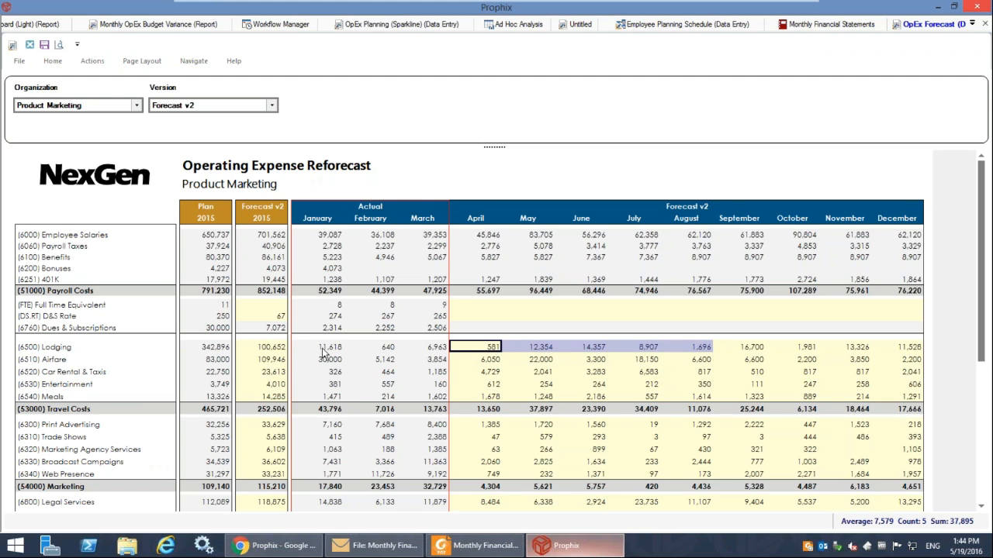
Set the Forecast v2 2015 total for (6500) Lodging to 150000, spread evenly across the open forecast months.
click(282, 352)
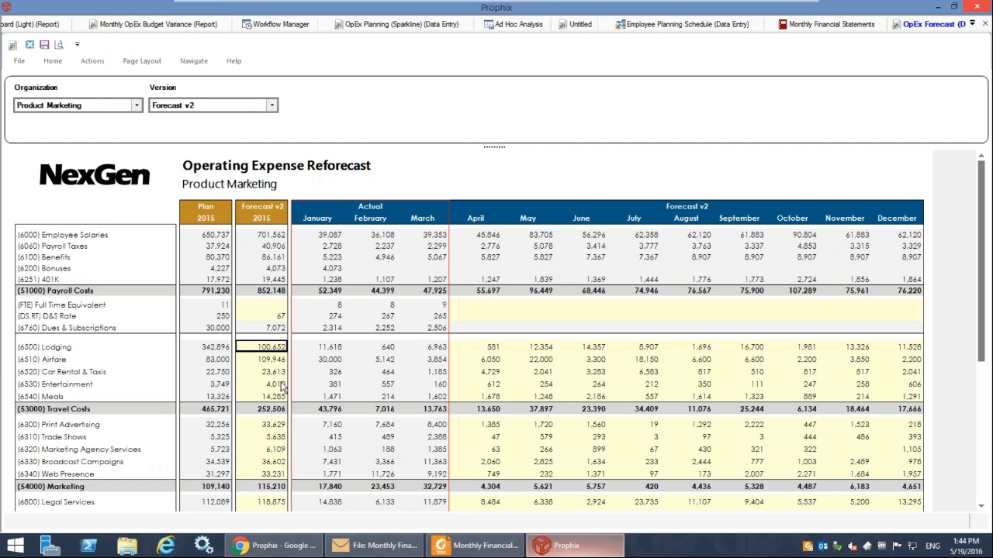
text(150000)
key(Return)
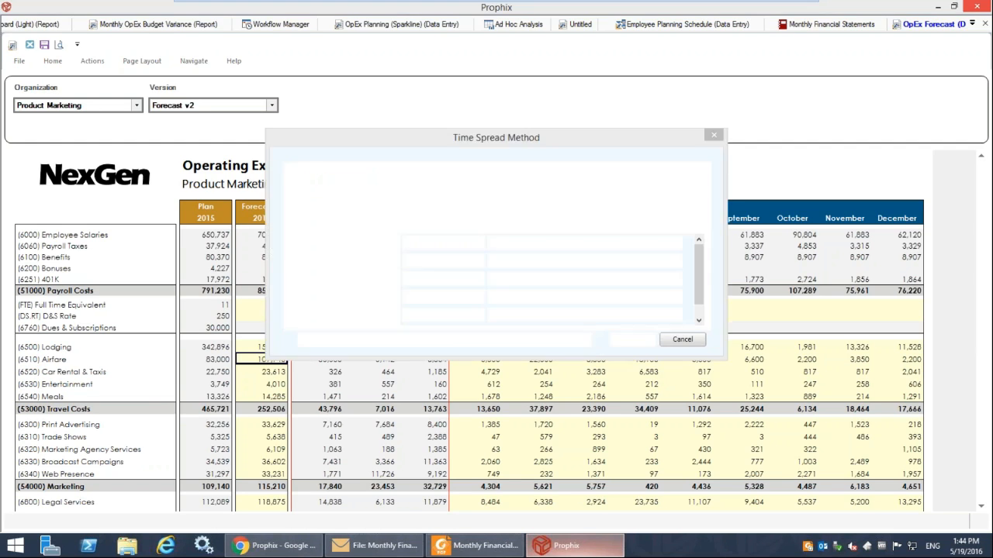
click(337, 192)
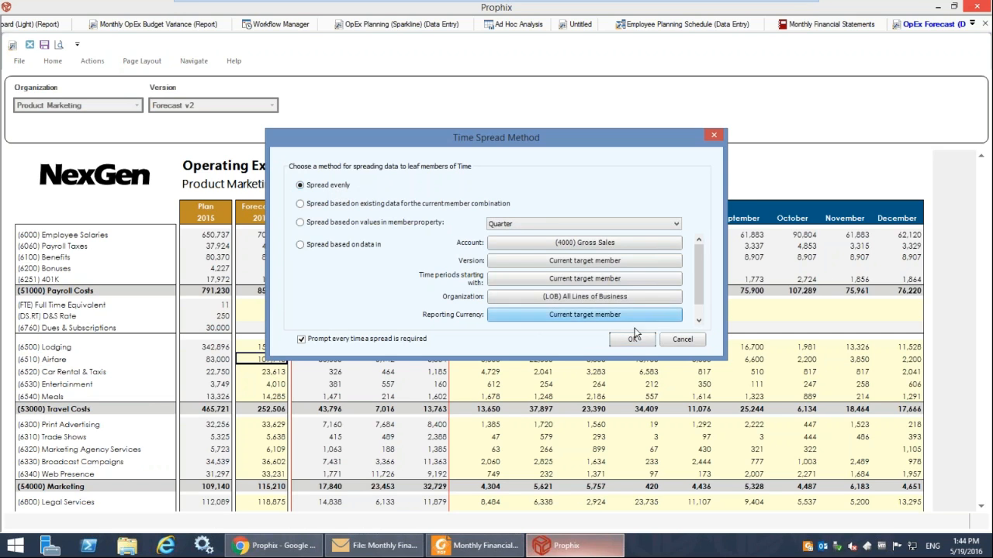
click(632, 339)
click(567, 331)
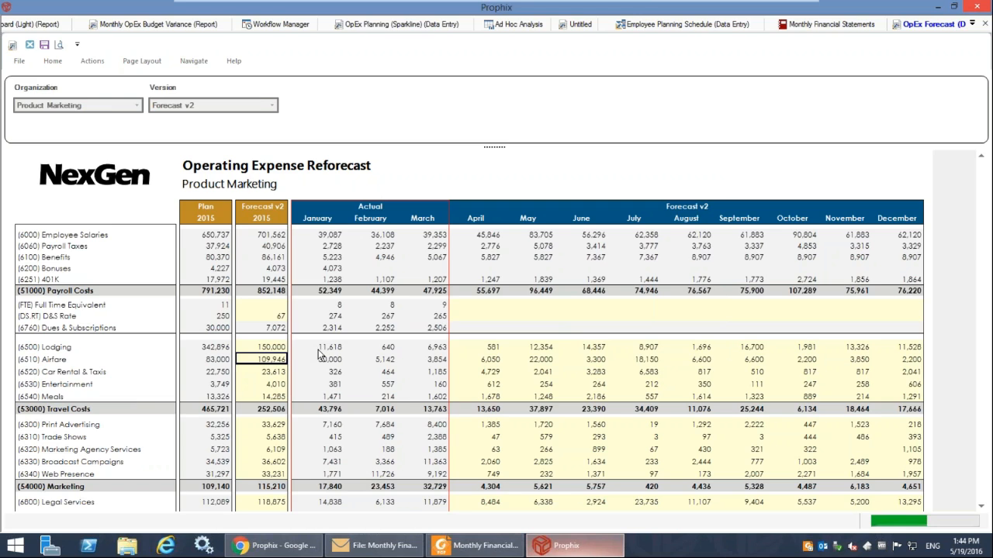
Check the Lodging row by selecting the January to March actuals and then all months from January to December.
drag(439, 348, 326, 346)
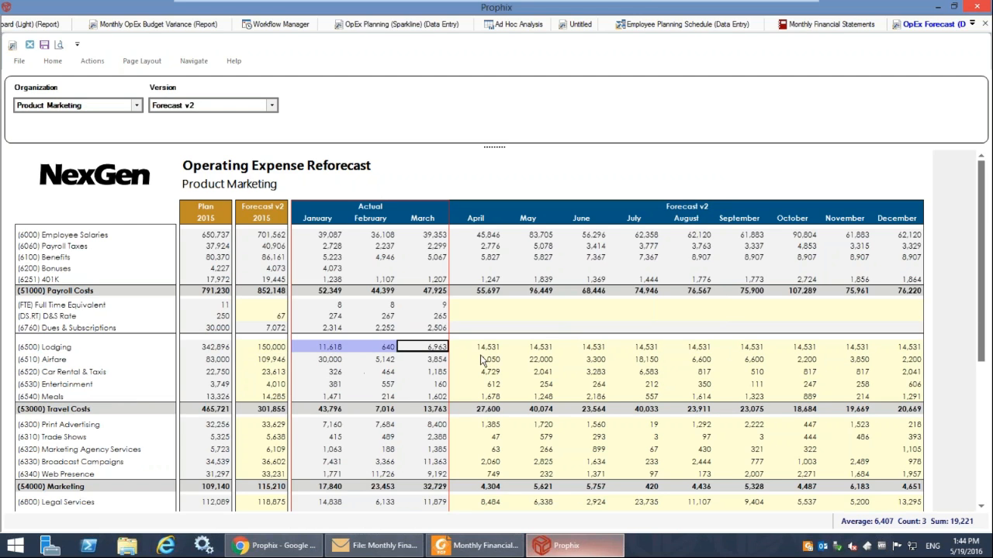
drag(900, 347, 332, 349)
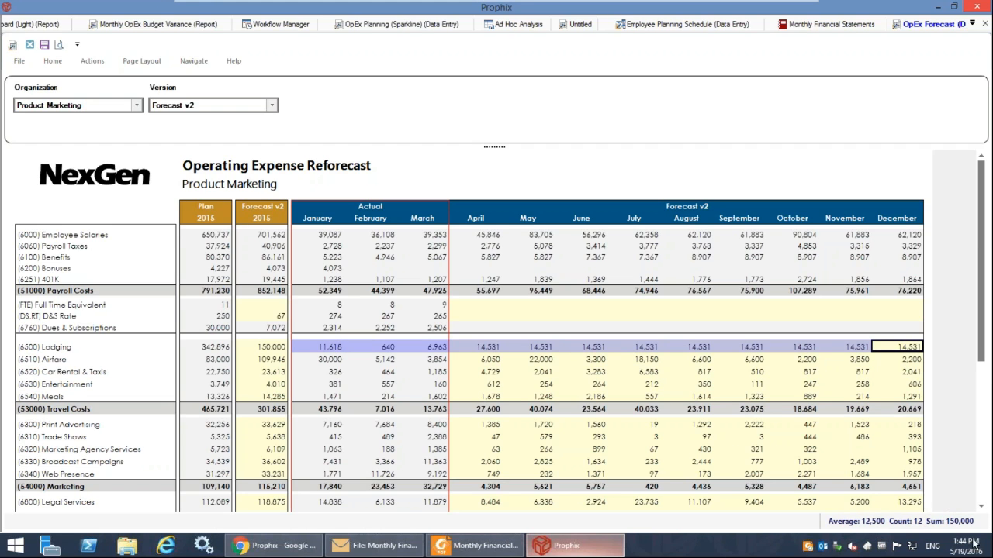
click(498, 363)
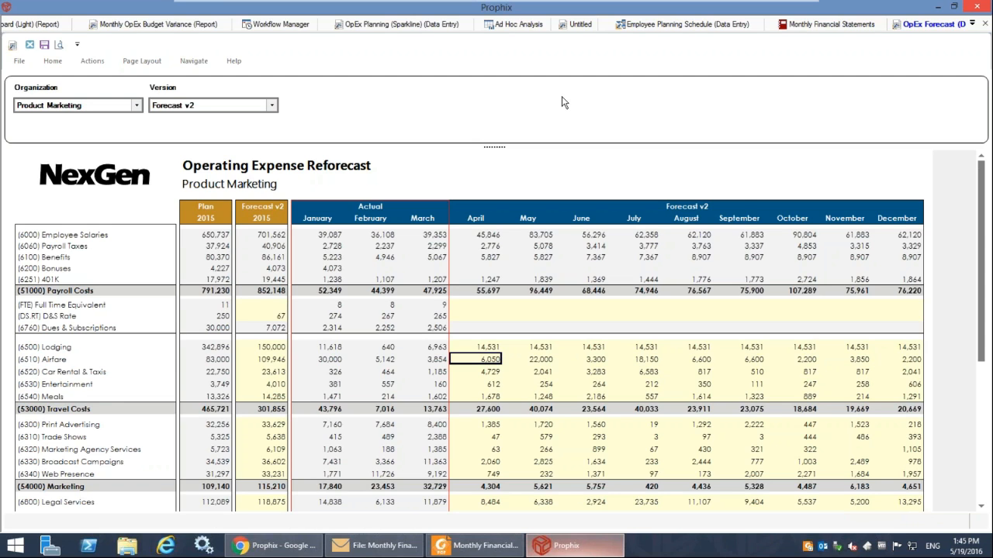
Switch the reforecast's organization to Field Marketing.
click(125, 104)
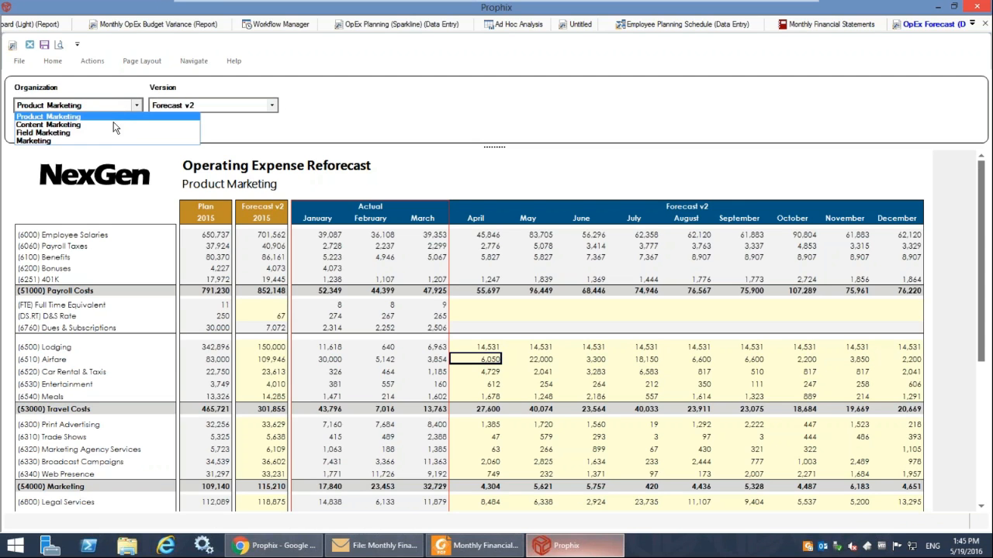
click(113, 133)
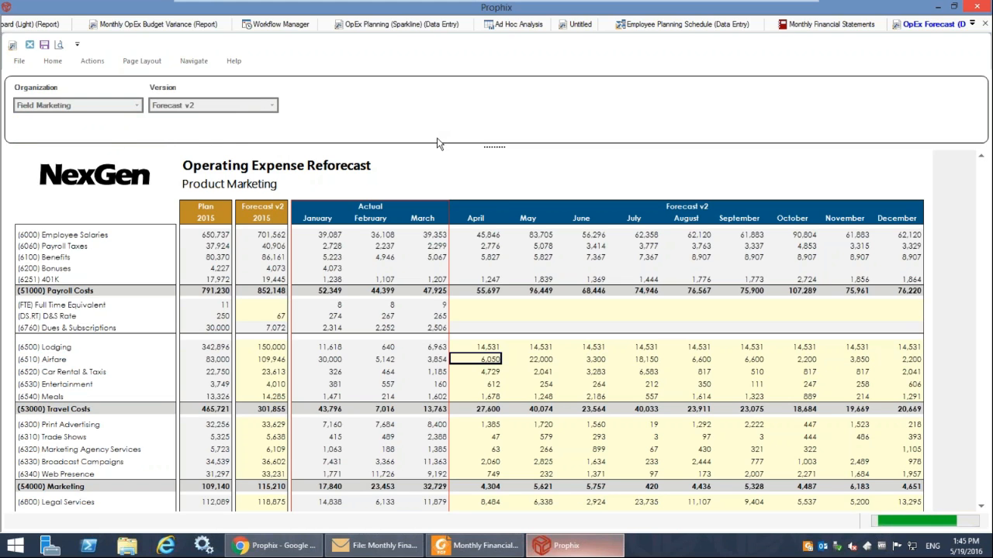
Return to the home page and open the Month End Process from the favorites.
click(972, 24)
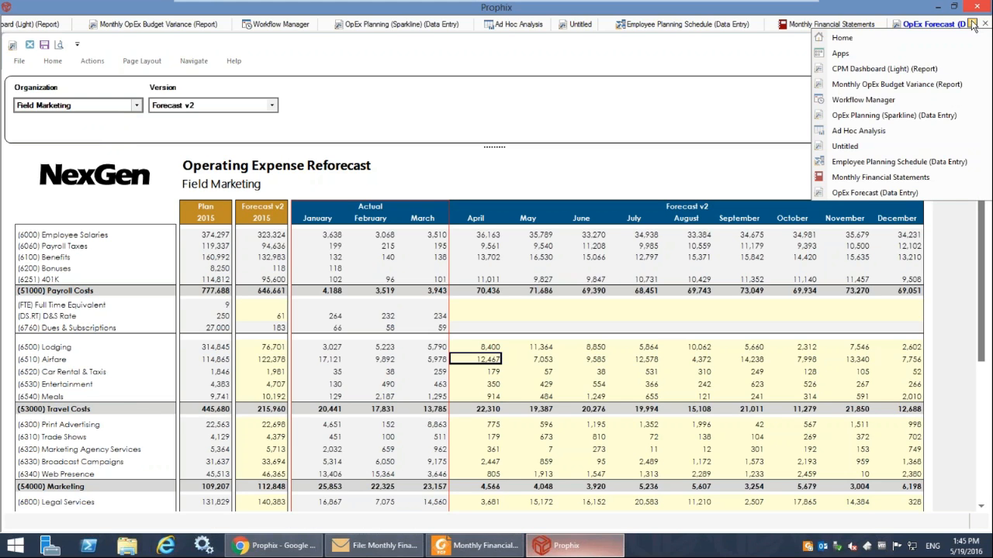
click(899, 39)
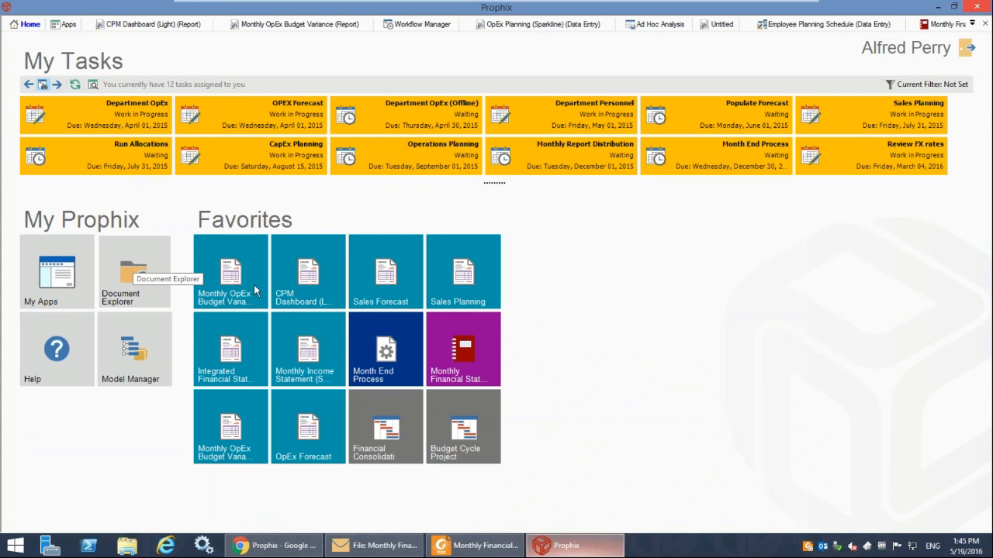
click(396, 342)
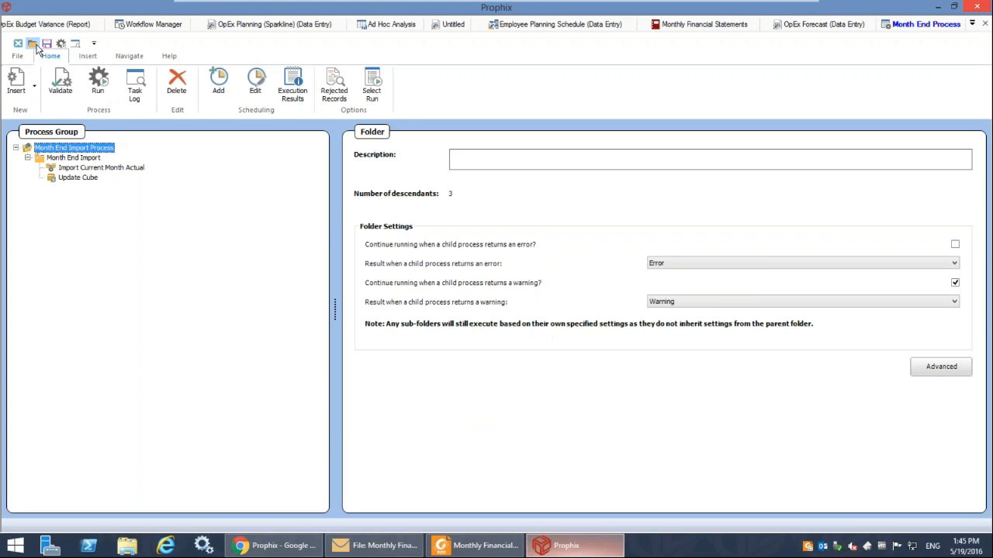
Open the Populate Forecast Scenarios Process process group from the Processes folder.
click(31, 44)
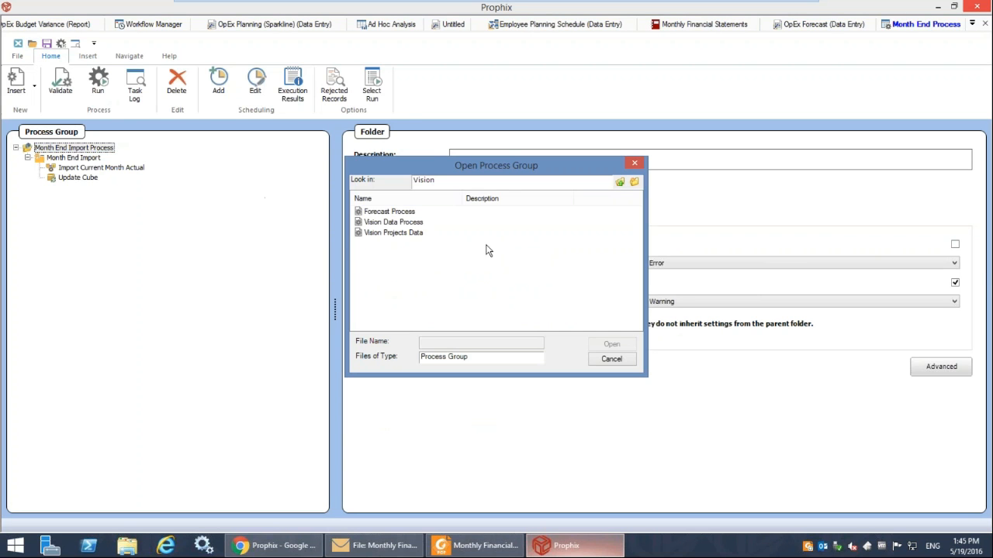
click(619, 182)
double_click(386, 287)
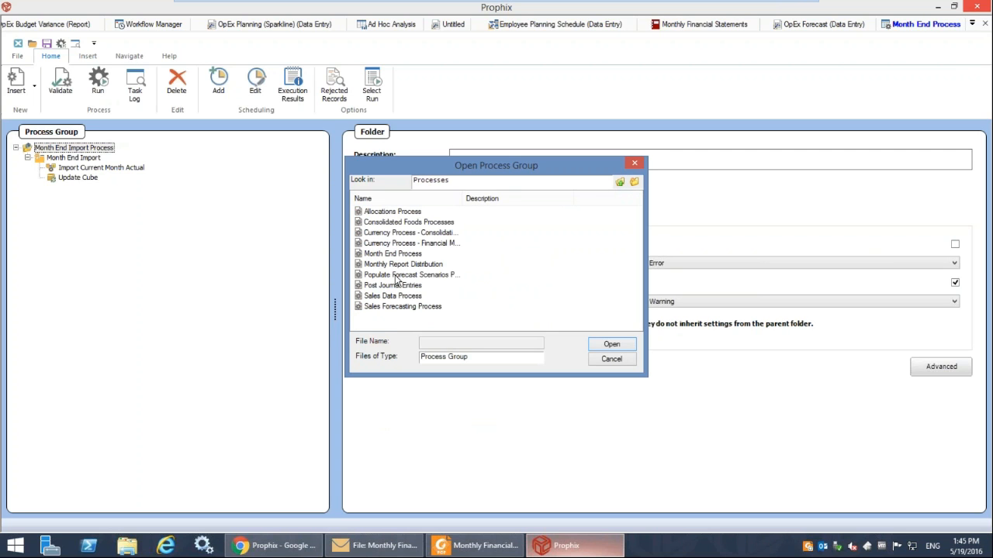
click(396, 275)
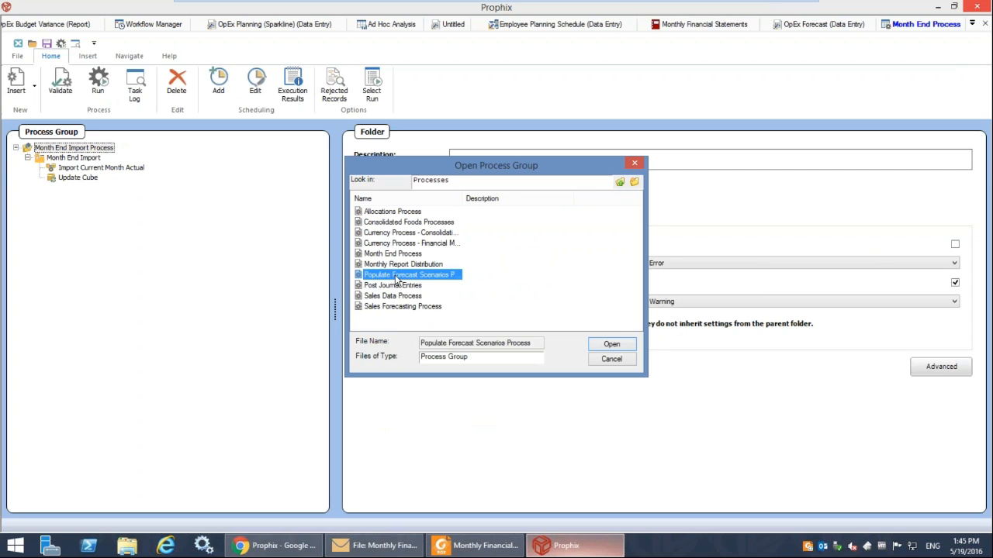
click(625, 345)
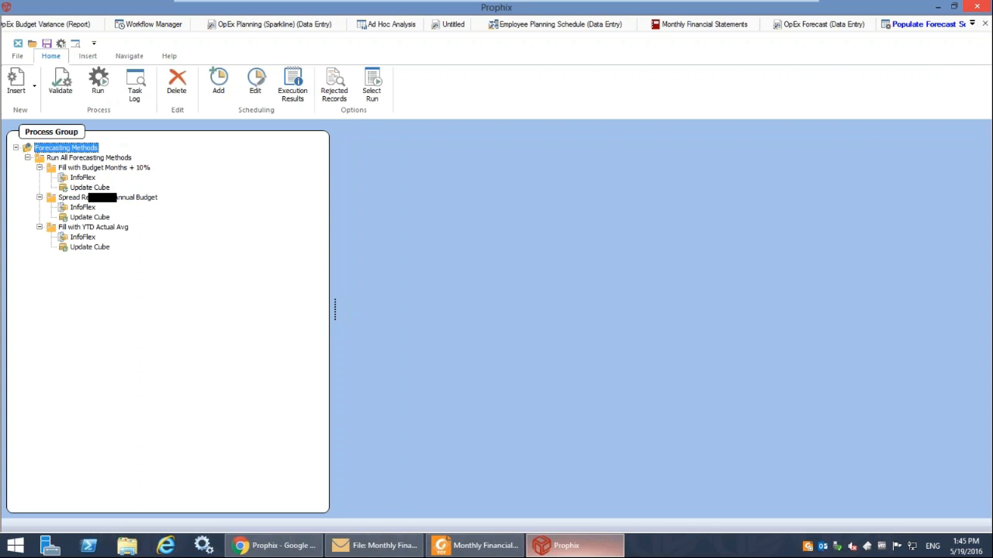
Open the common dimensions of the Fill with Budget Months + 10% InfoFlex process and expand the Account hierarchy down to the Payroll Costs accounts.
click(89, 177)
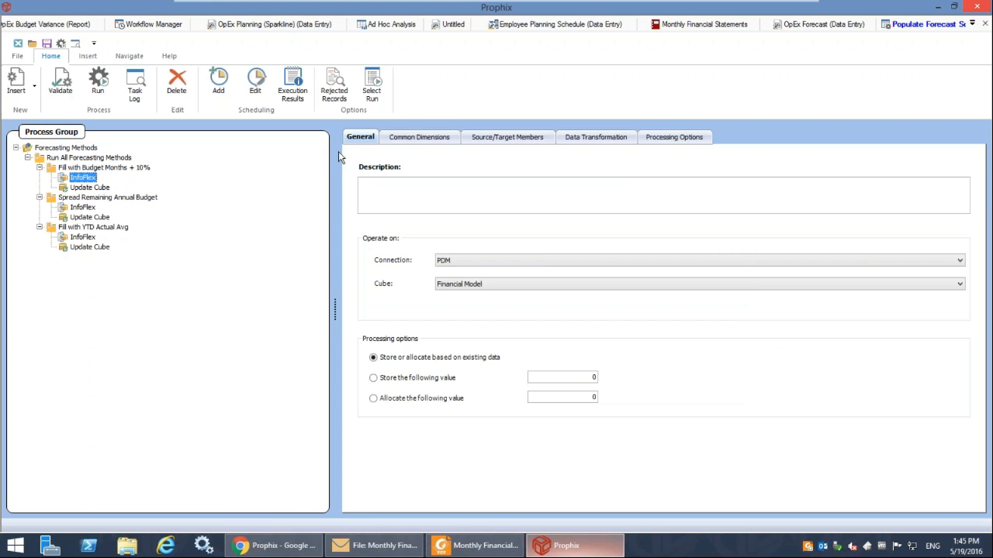
click(443, 139)
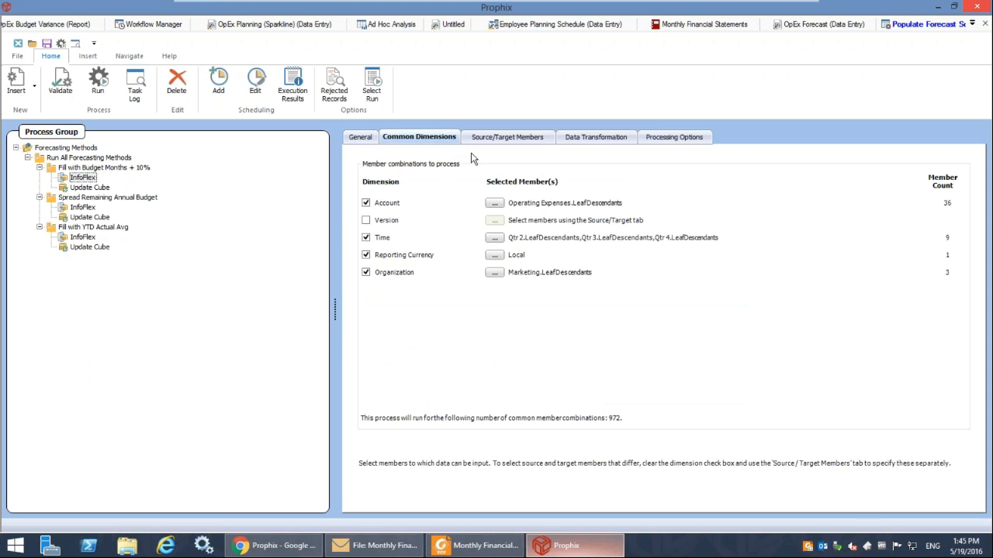
click(494, 205)
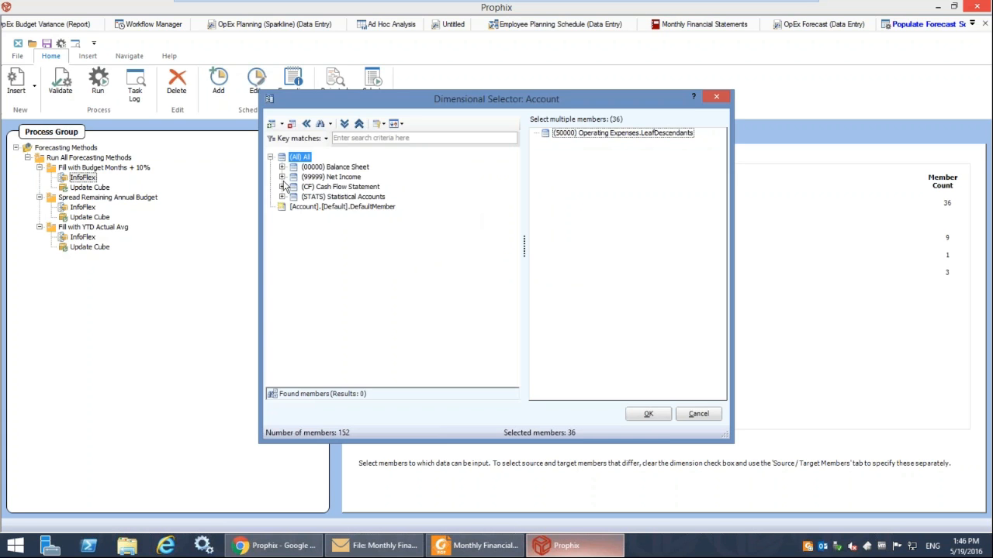
click(283, 177)
click(294, 187)
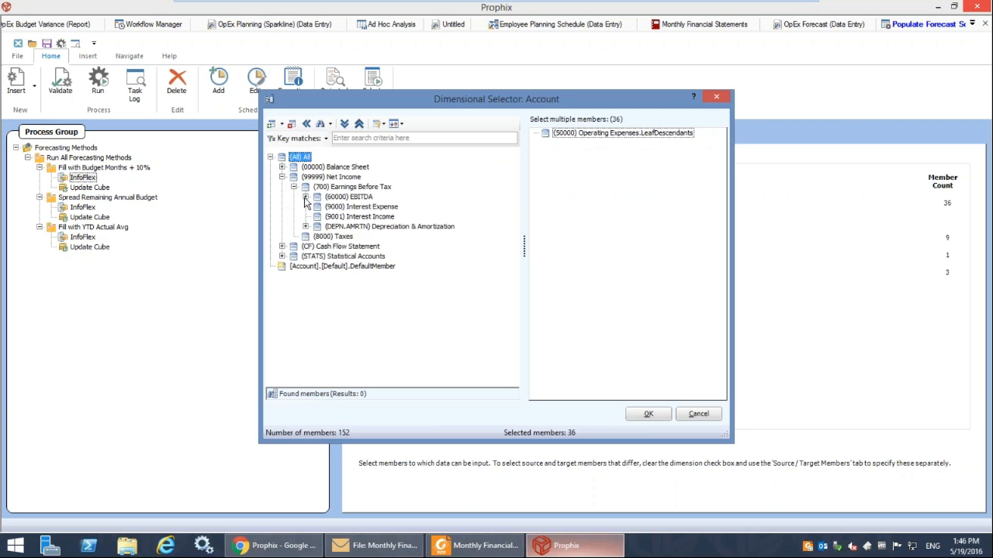
click(305, 197)
click(317, 217)
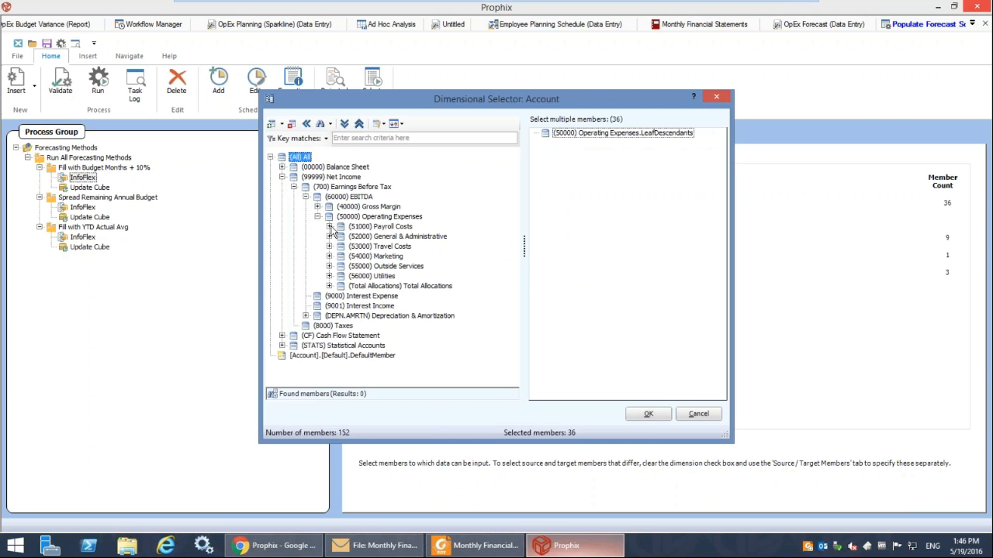
click(329, 226)
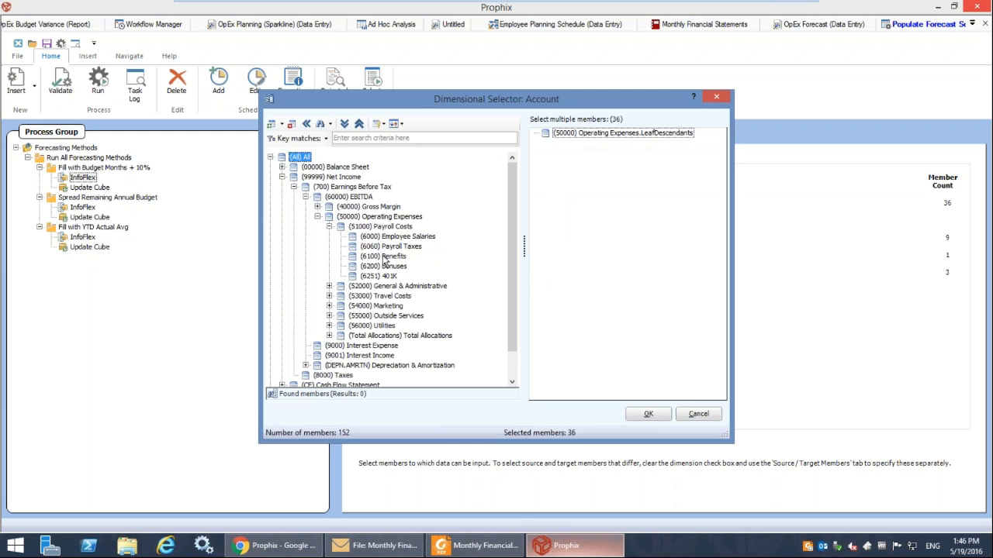
Add the Operating Expenses account as leaf descendants and accept the Account selection.
click(356, 217)
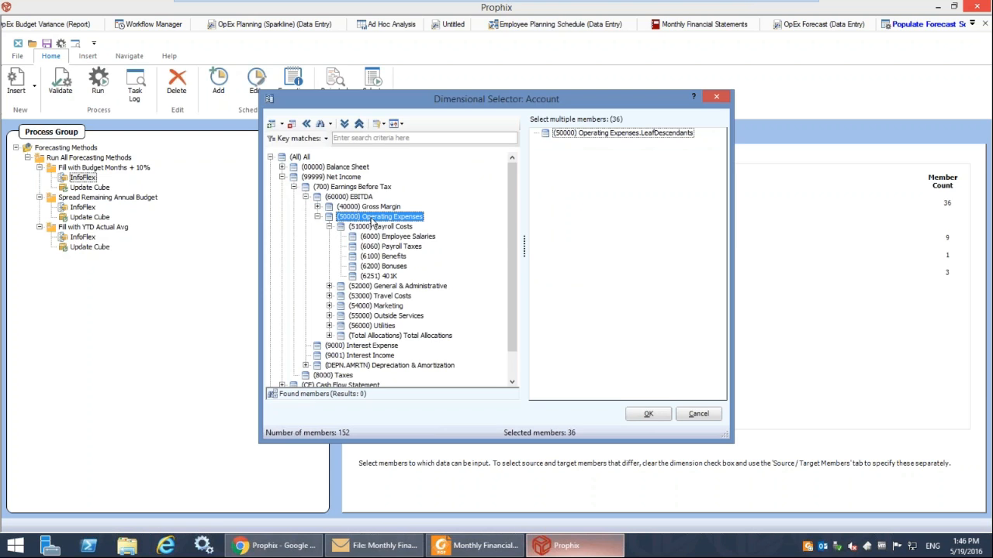
right_click(377, 217)
mouse_move(448, 238)
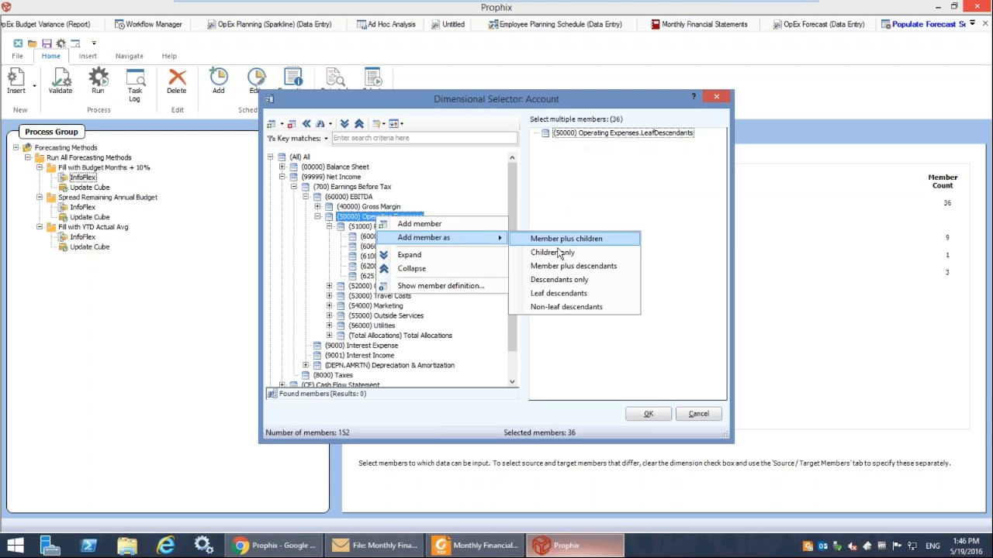
click(551, 288)
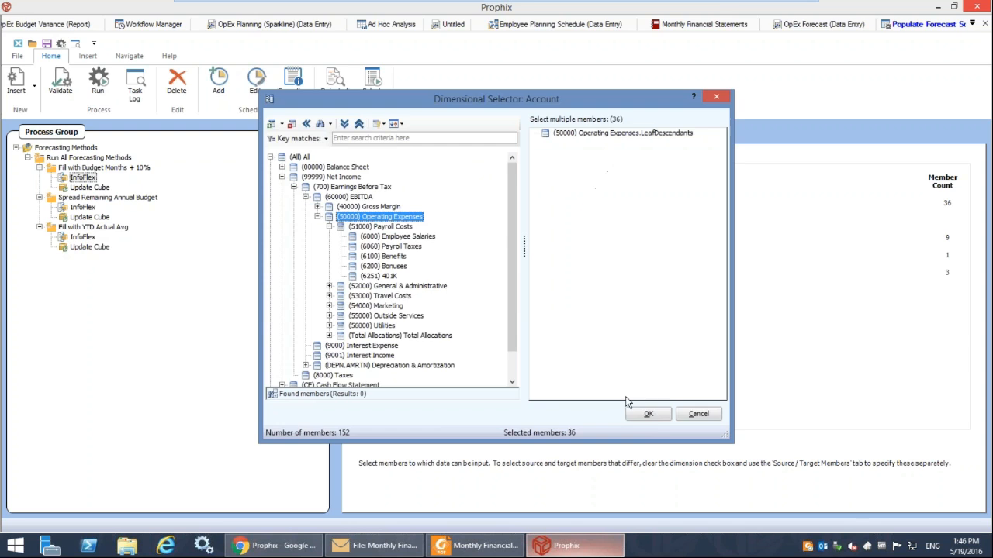
click(658, 417)
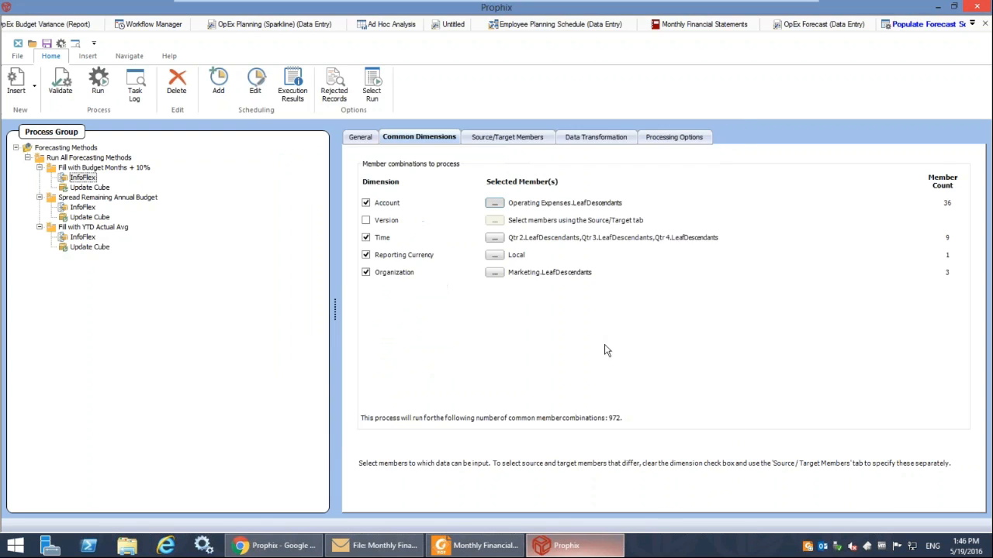
Inspect the Time dimension's selected members and the months under 2015 Qtr 2, leaving the selection as it is.
click(494, 238)
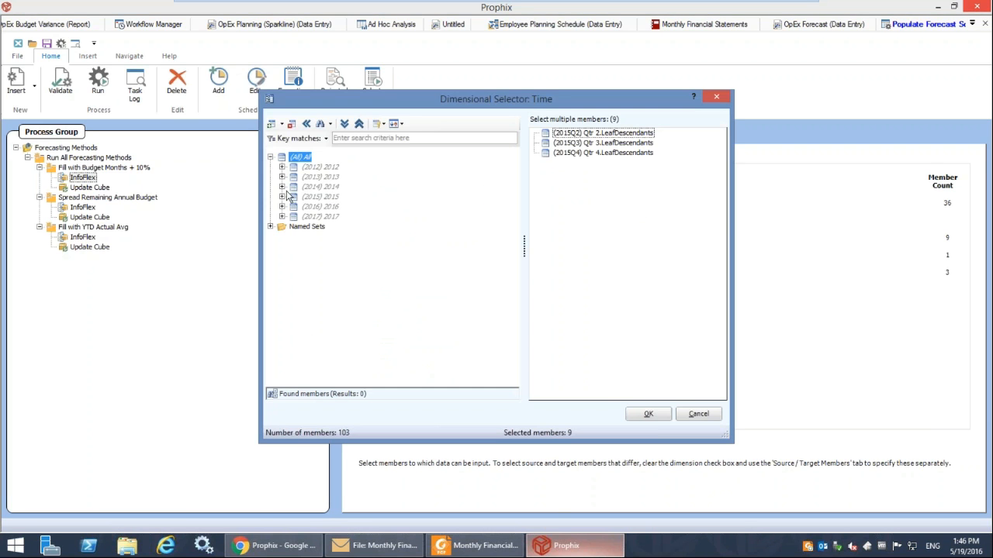
click(282, 197)
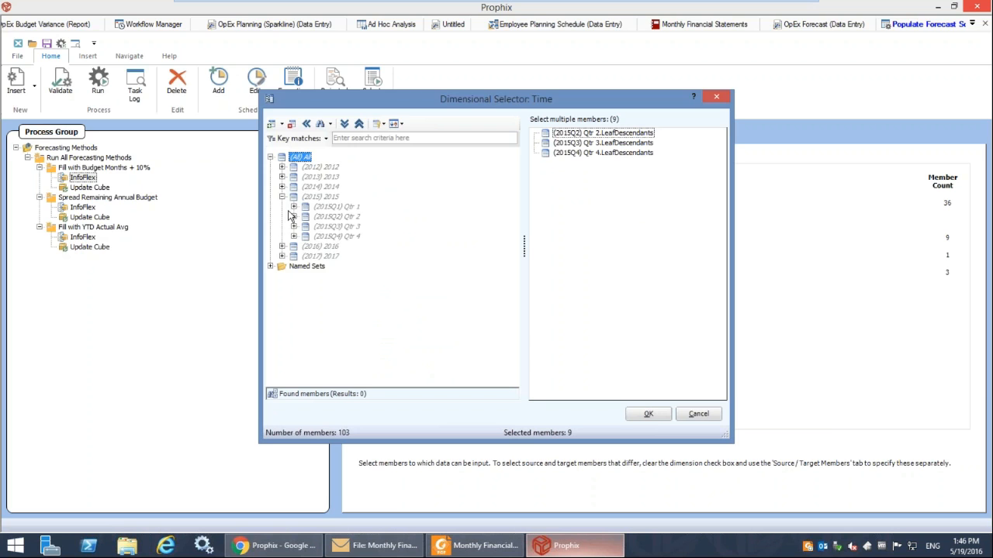
click(294, 216)
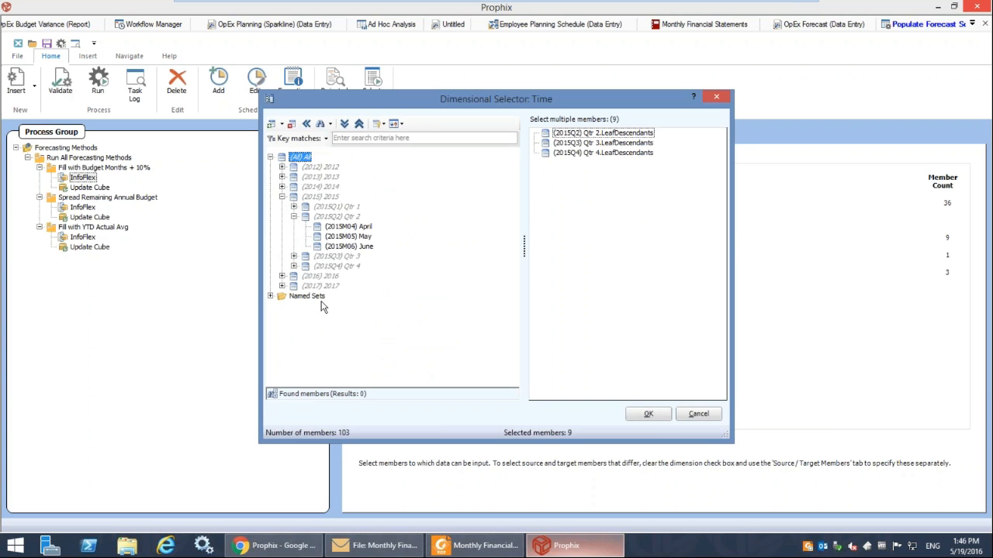
click(698, 413)
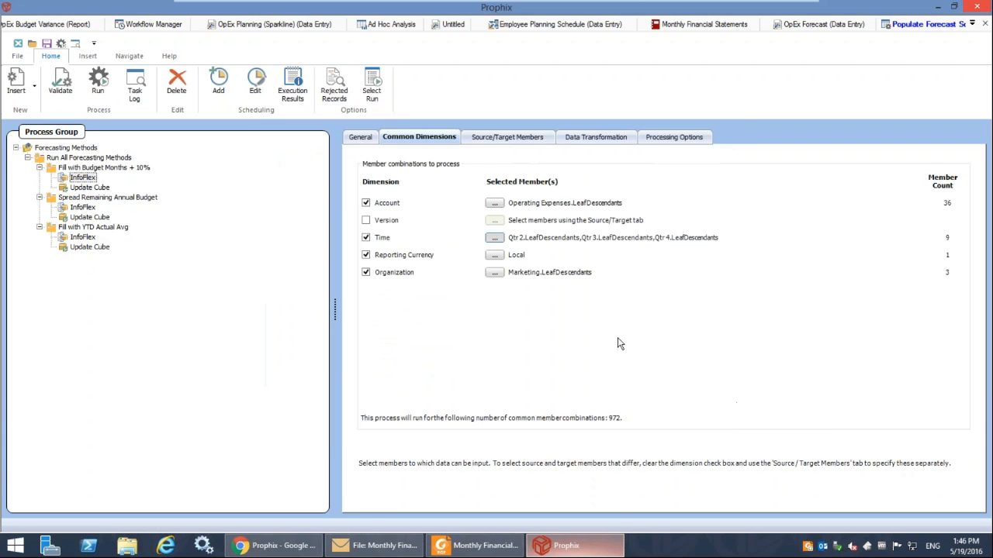
Inspect the Organization dimension's members under Total Corporate down to the individual Marketing departments, keeping the current selection.
click(494, 272)
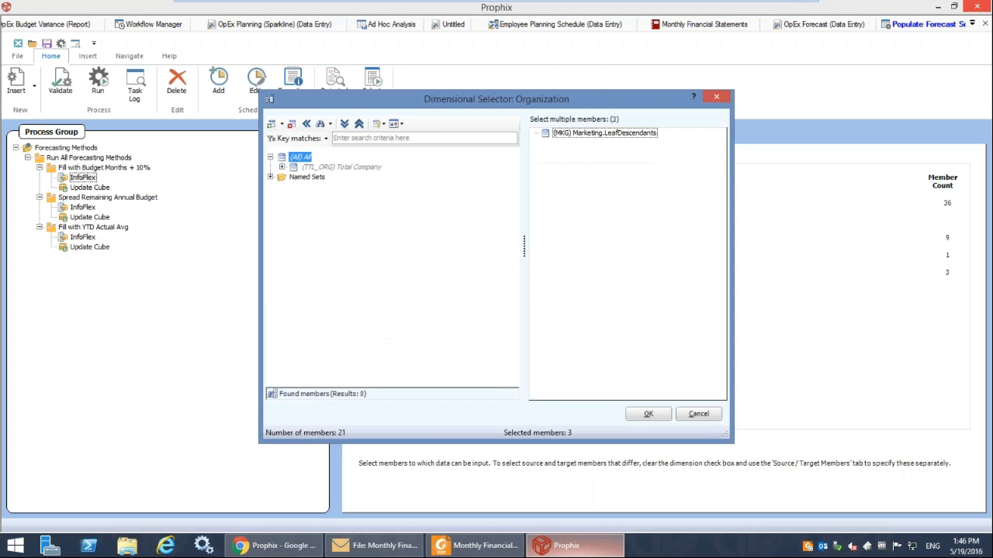
click(281, 167)
click(292, 179)
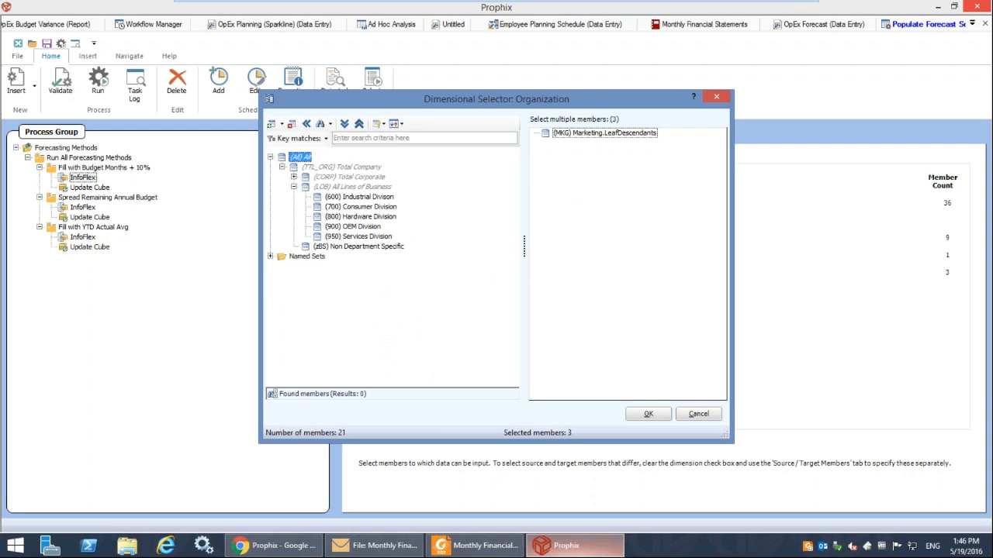
click(294, 179)
click(293, 176)
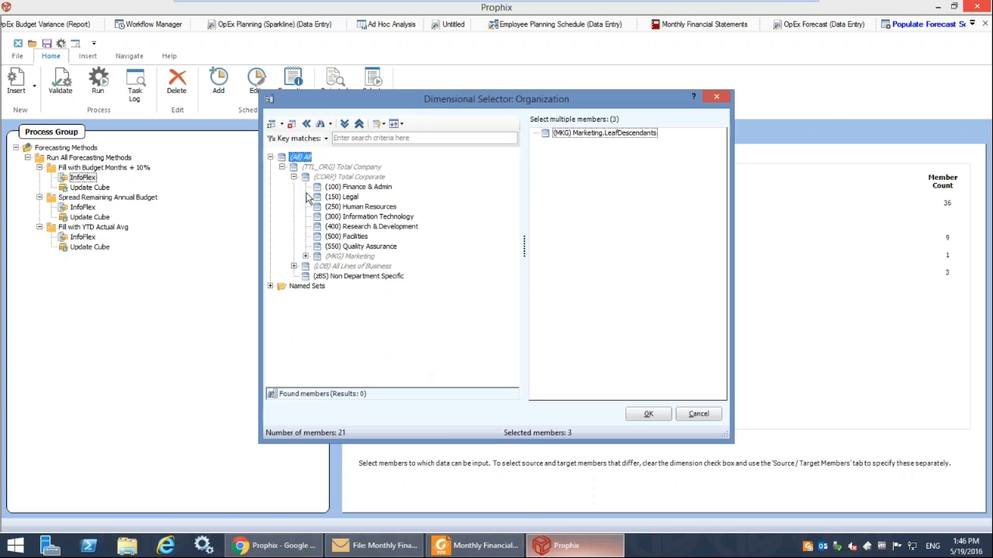
click(306, 256)
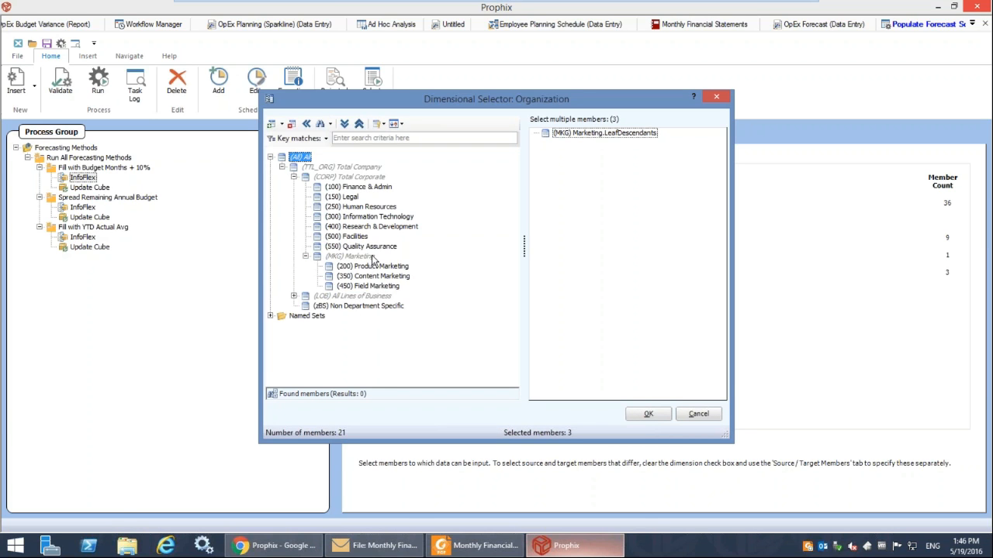
click(665, 415)
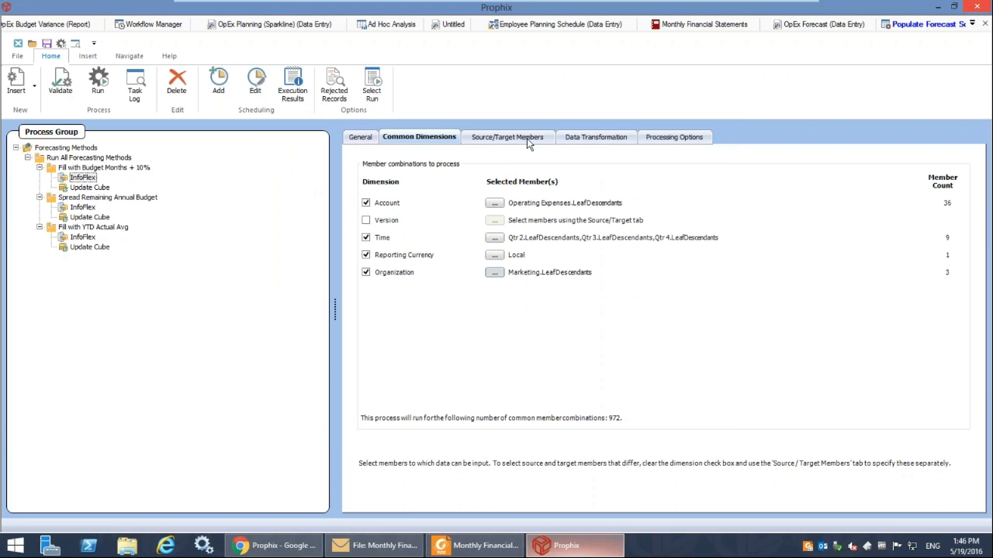
Select Plan as the version of the process's source data and accept the selection.
click(505, 138)
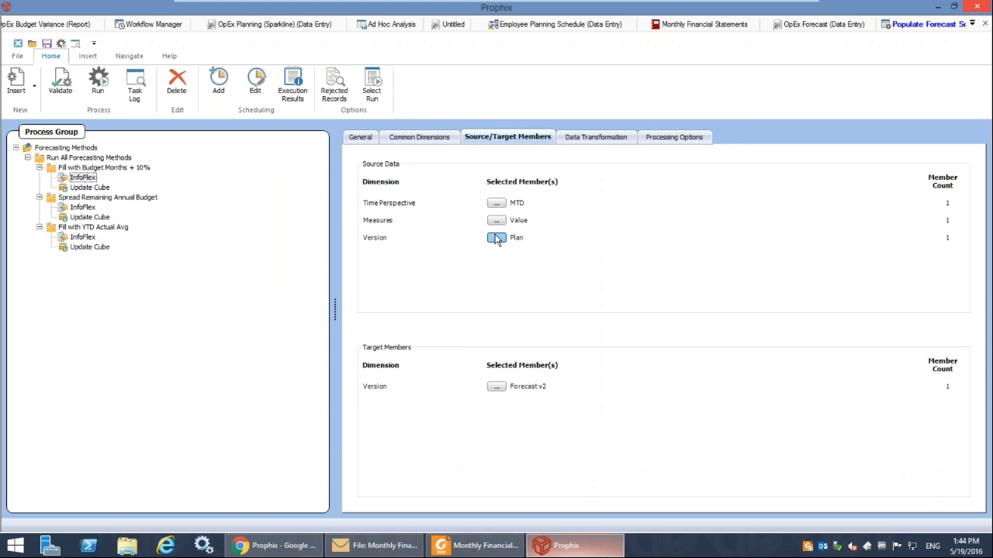
click(496, 239)
drag(322, 197, 642, 239)
click(584, 133)
key(Delete)
click(629, 411)
Select Forecast v2 from the Forecasts group as the target version and accept the selection.
click(497, 386)
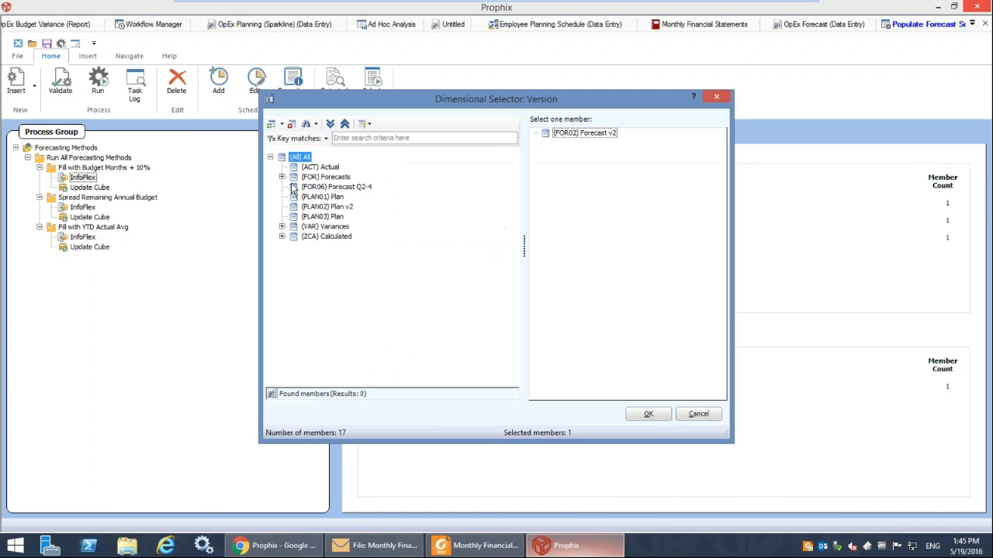
click(282, 177)
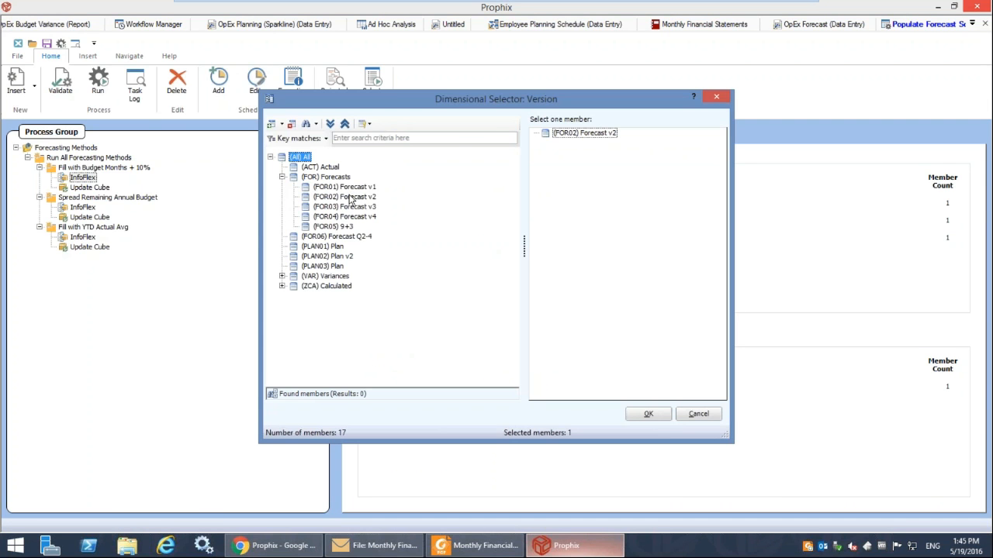
click(350, 197)
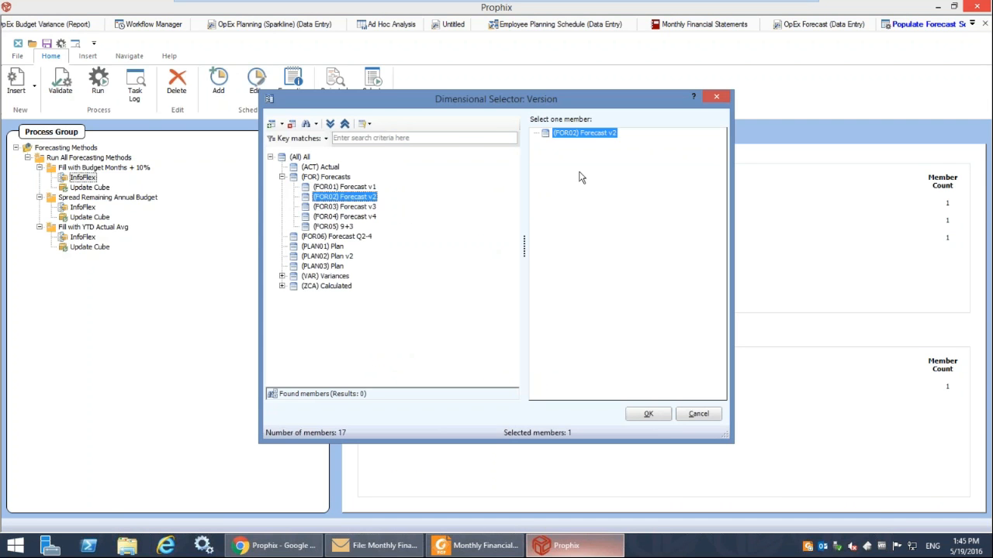
click(650, 414)
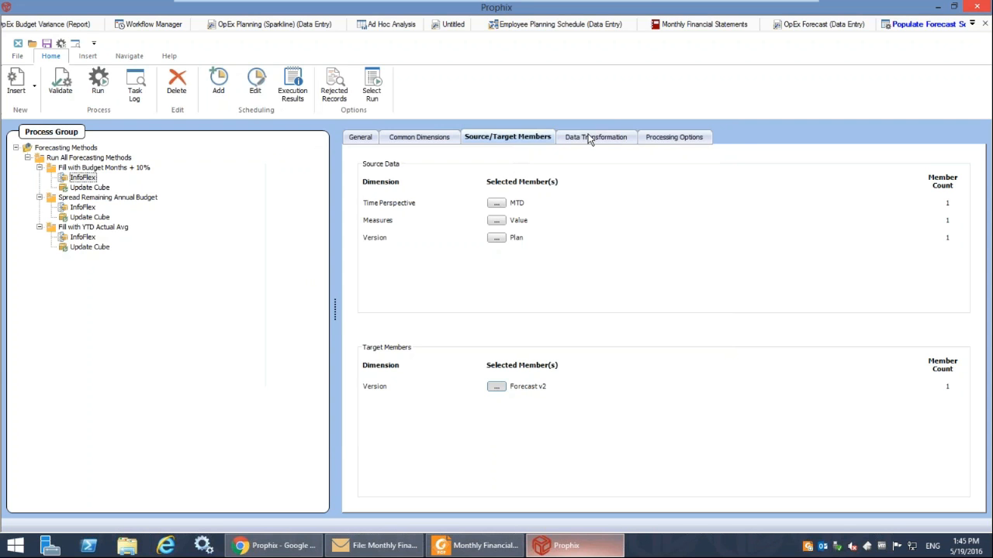
Review the data transformation choices, keep Increase by percentage, and set the percentage to 4.
click(590, 138)
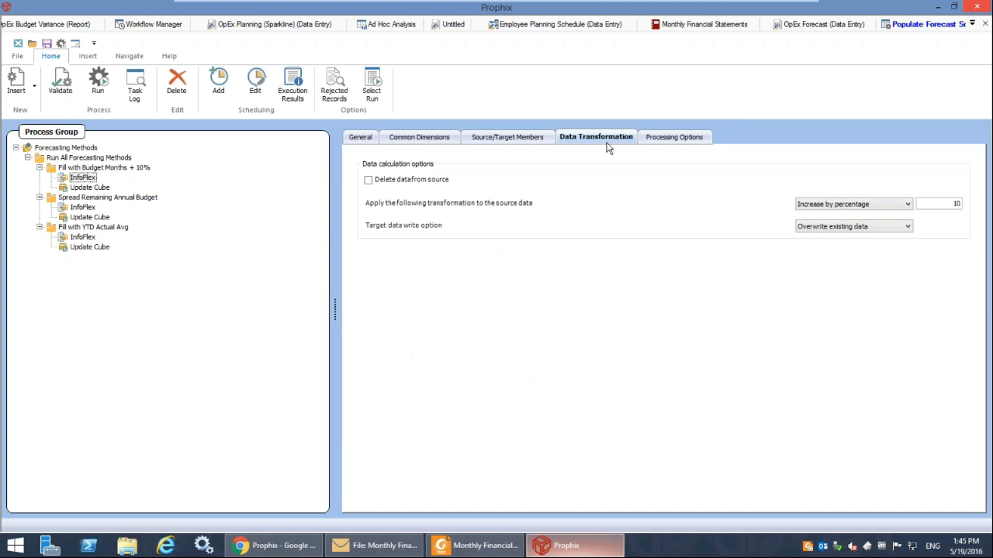
click(901, 204)
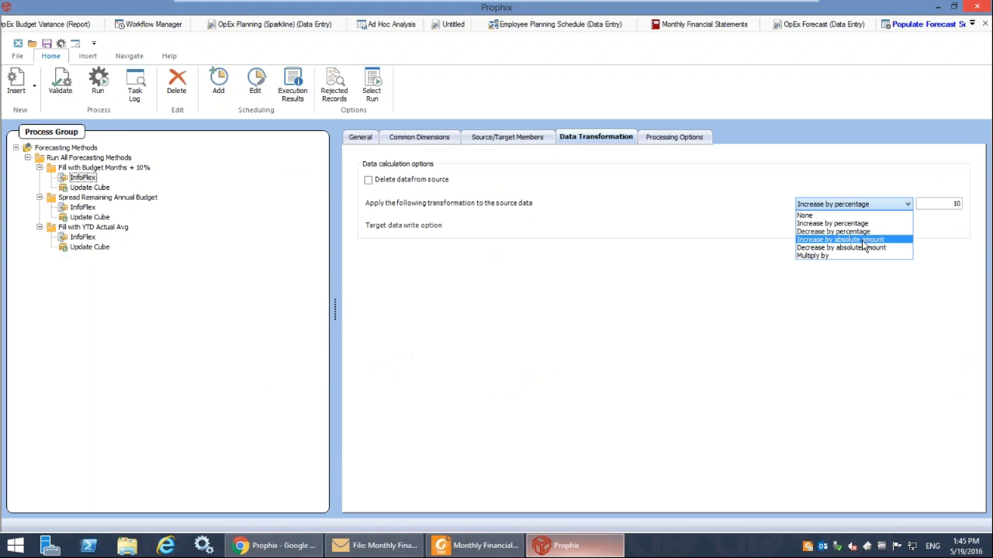
click(729, 237)
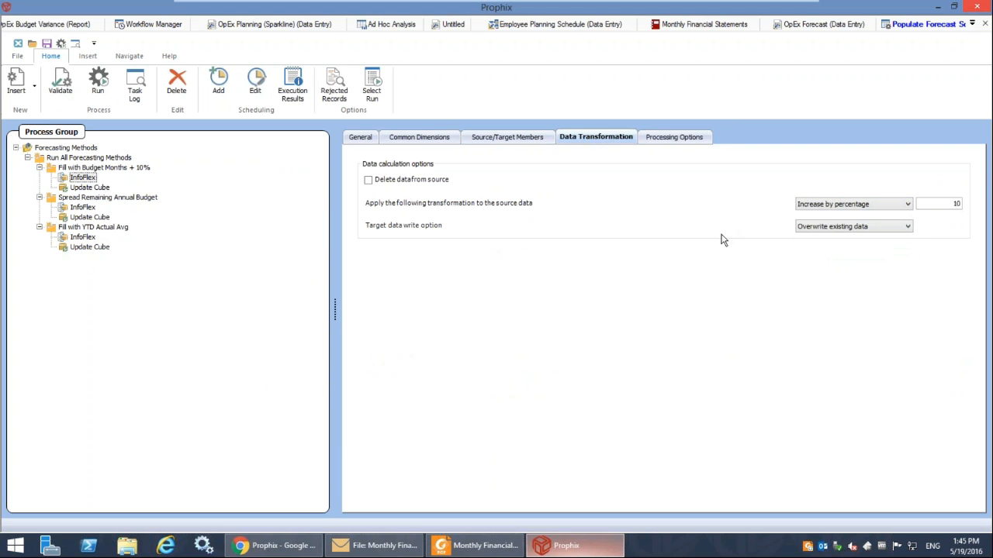
double_click(958, 202)
text(4)
Run the Fill with Budget Months + 10% process folder and dismiss the confirmation message.
right_click(87, 171)
click(115, 193)
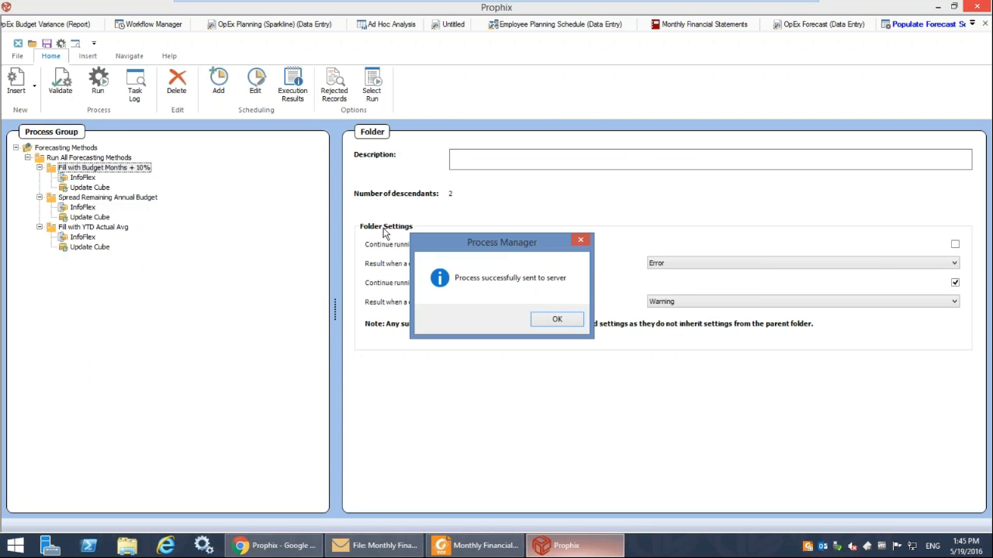
click(560, 320)
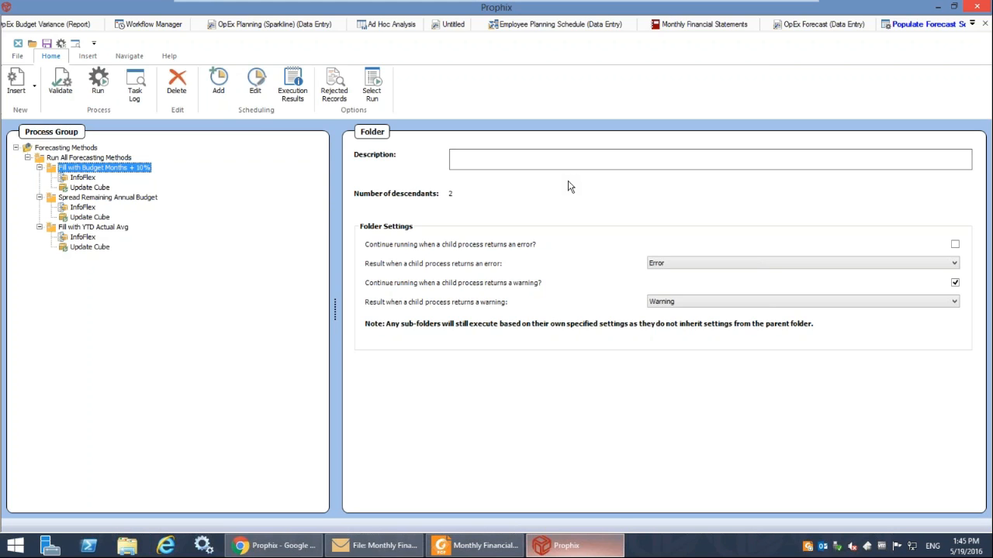
Return to the OpEx Forecast data entry template and refresh its data for Field Marketing and Forecast v2.
click(797, 30)
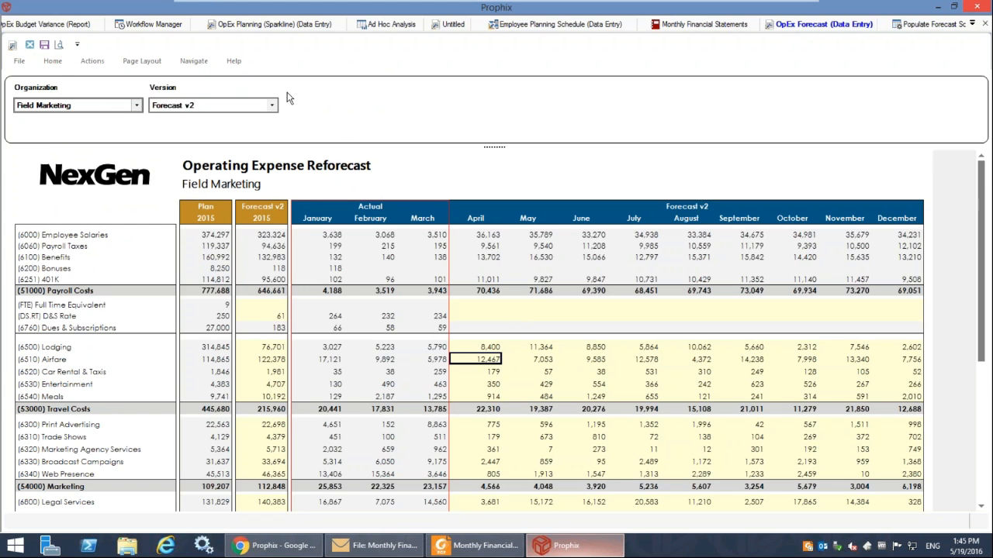
click(52, 62)
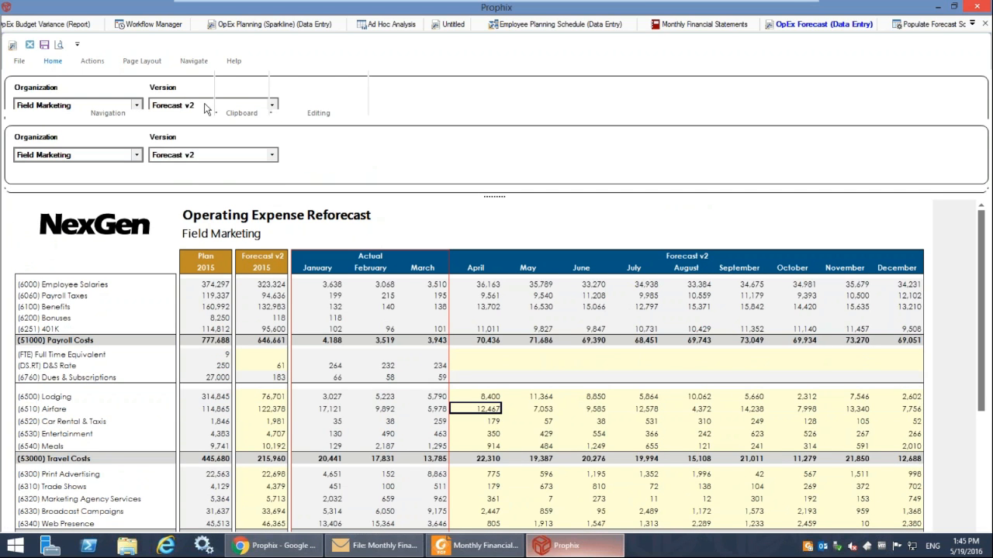
click(158, 90)
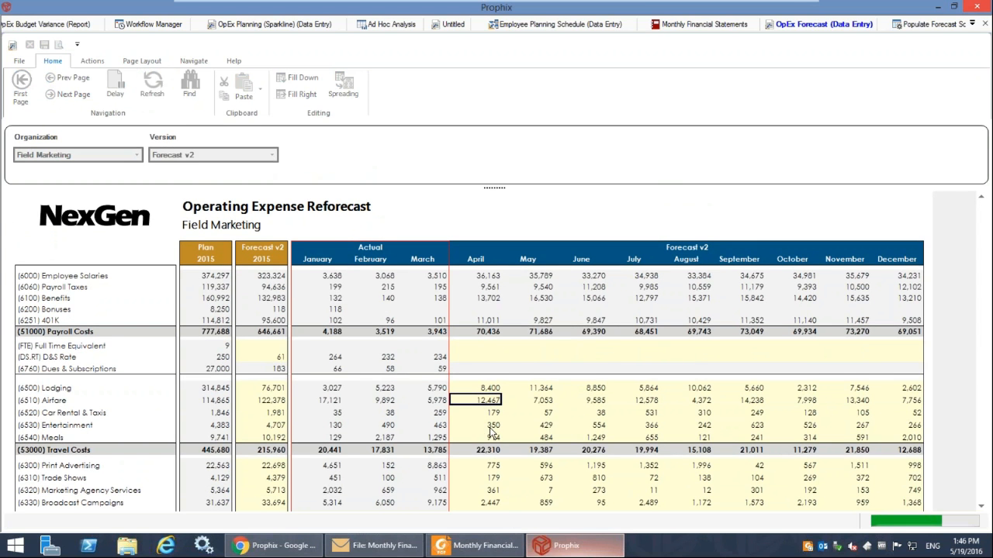
Examine the Forecast v2 amounts from April to December across all expense groups, down to total Operating Expenses.
drag(483, 389, 918, 446)
click(517, 403)
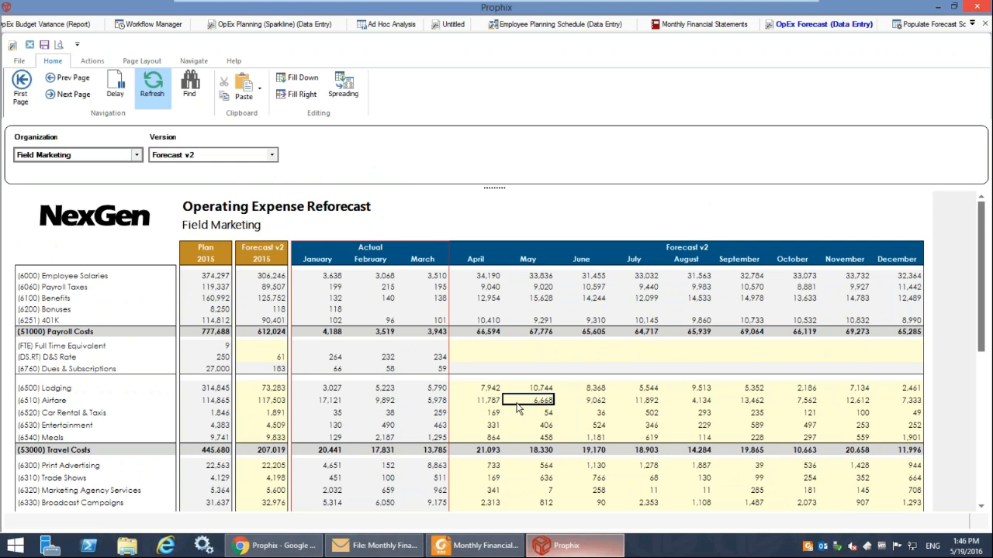
scroll(518, 410, down, 2)
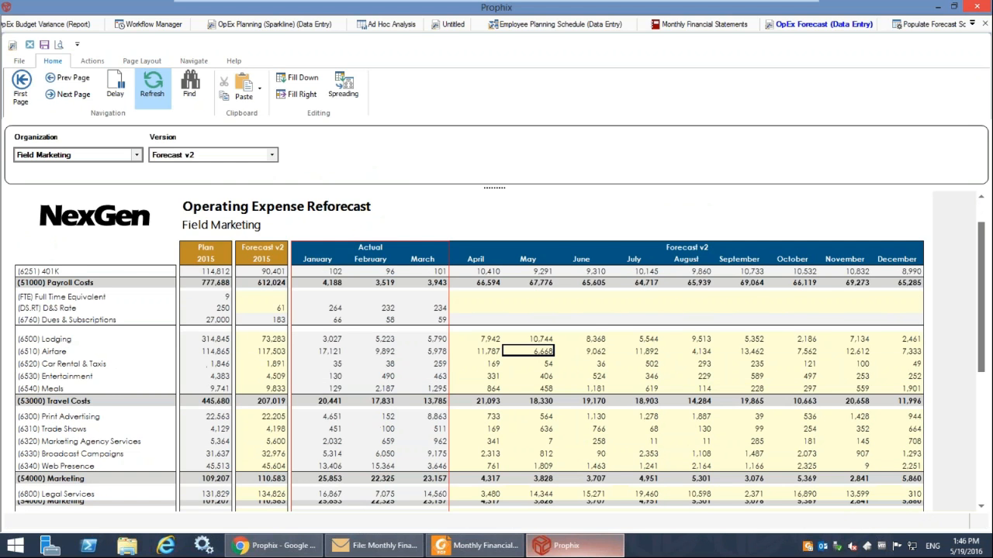
scroll(518, 410, down, 3)
scroll(519, 410, down, 2)
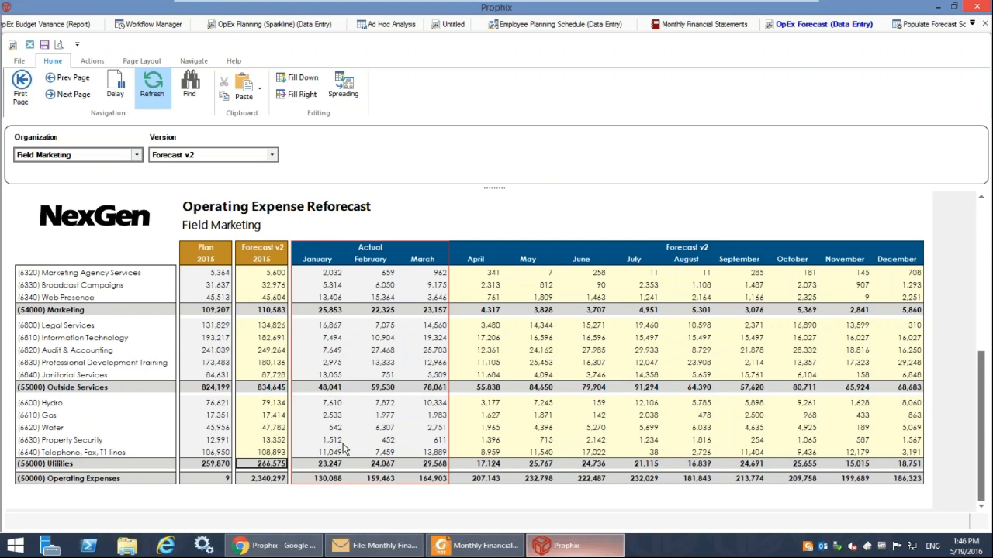
scroll(344, 450, up, 3)
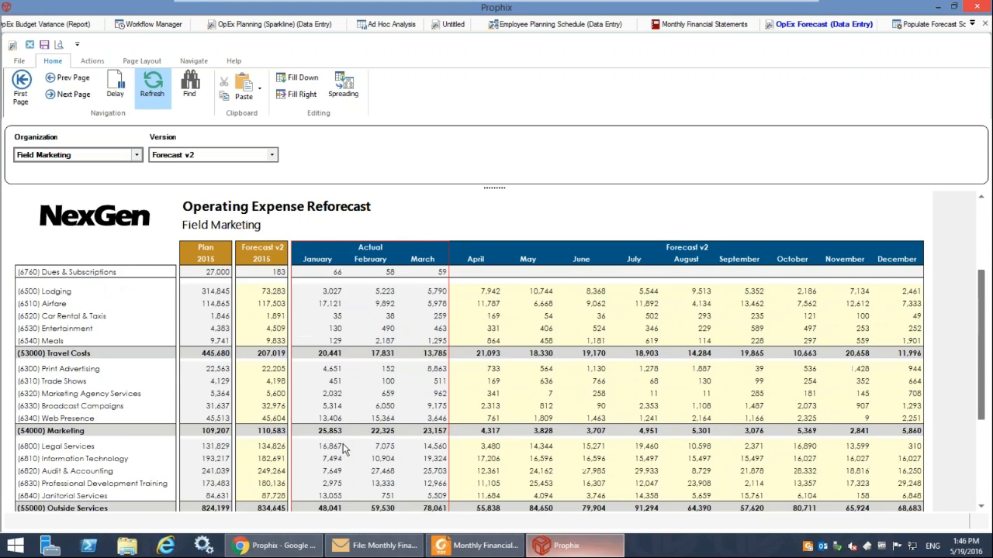
scroll(344, 450, up, 2)
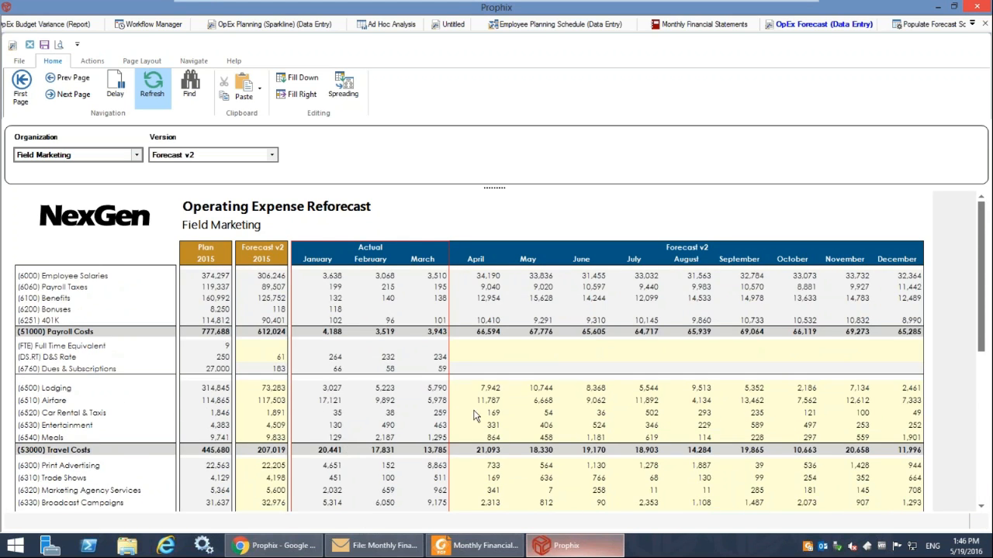